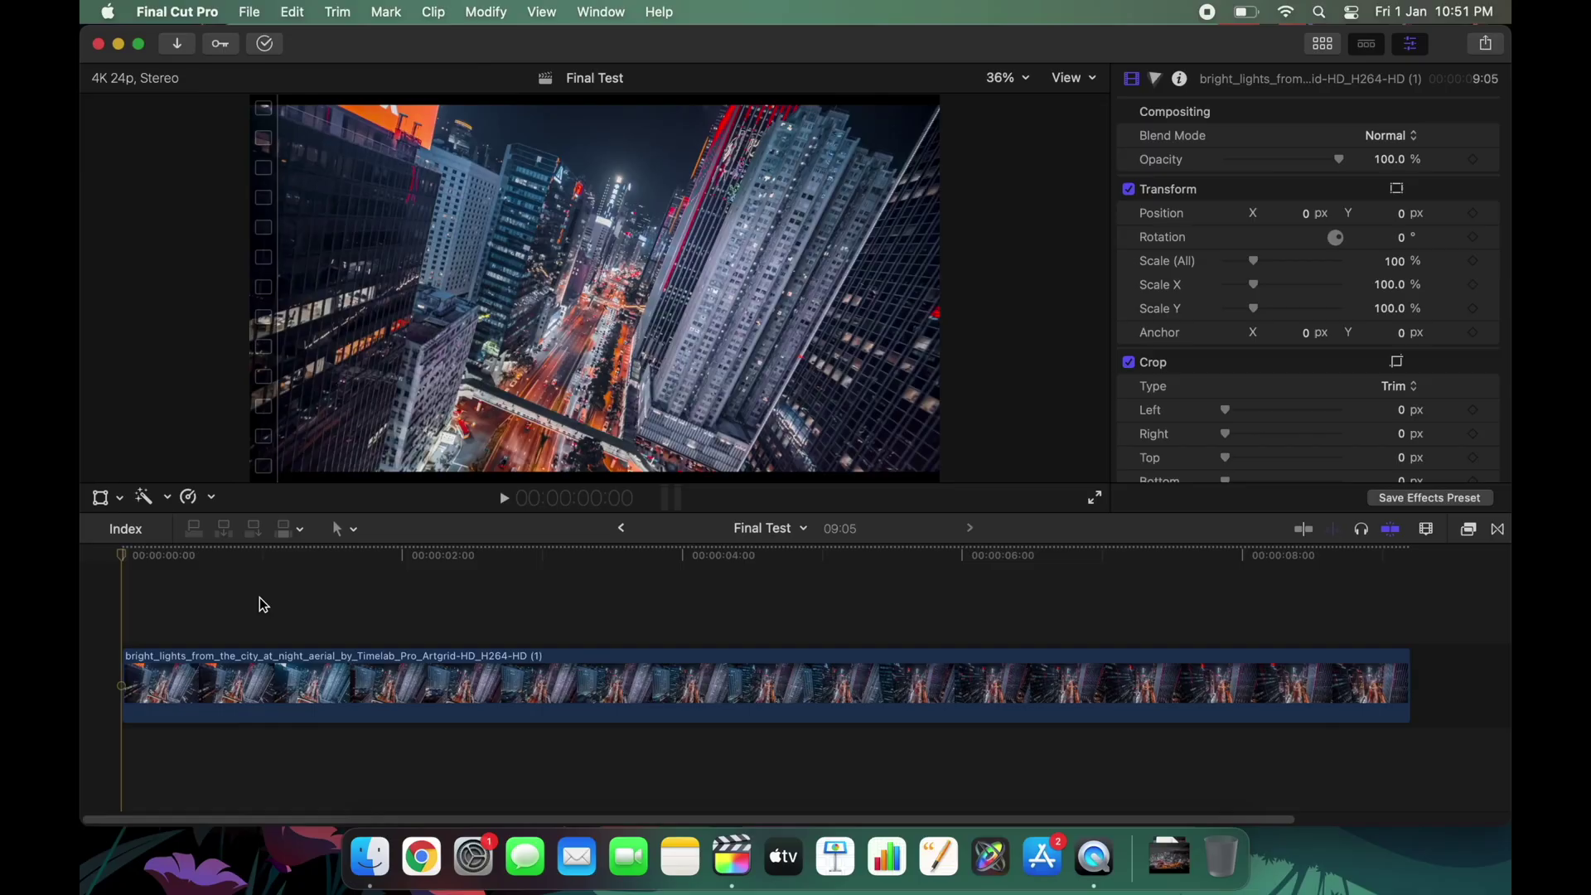
Play the aerial city clip, then preview the skyscrapers and traffic video from Downloads in QuickTime.
key(space)
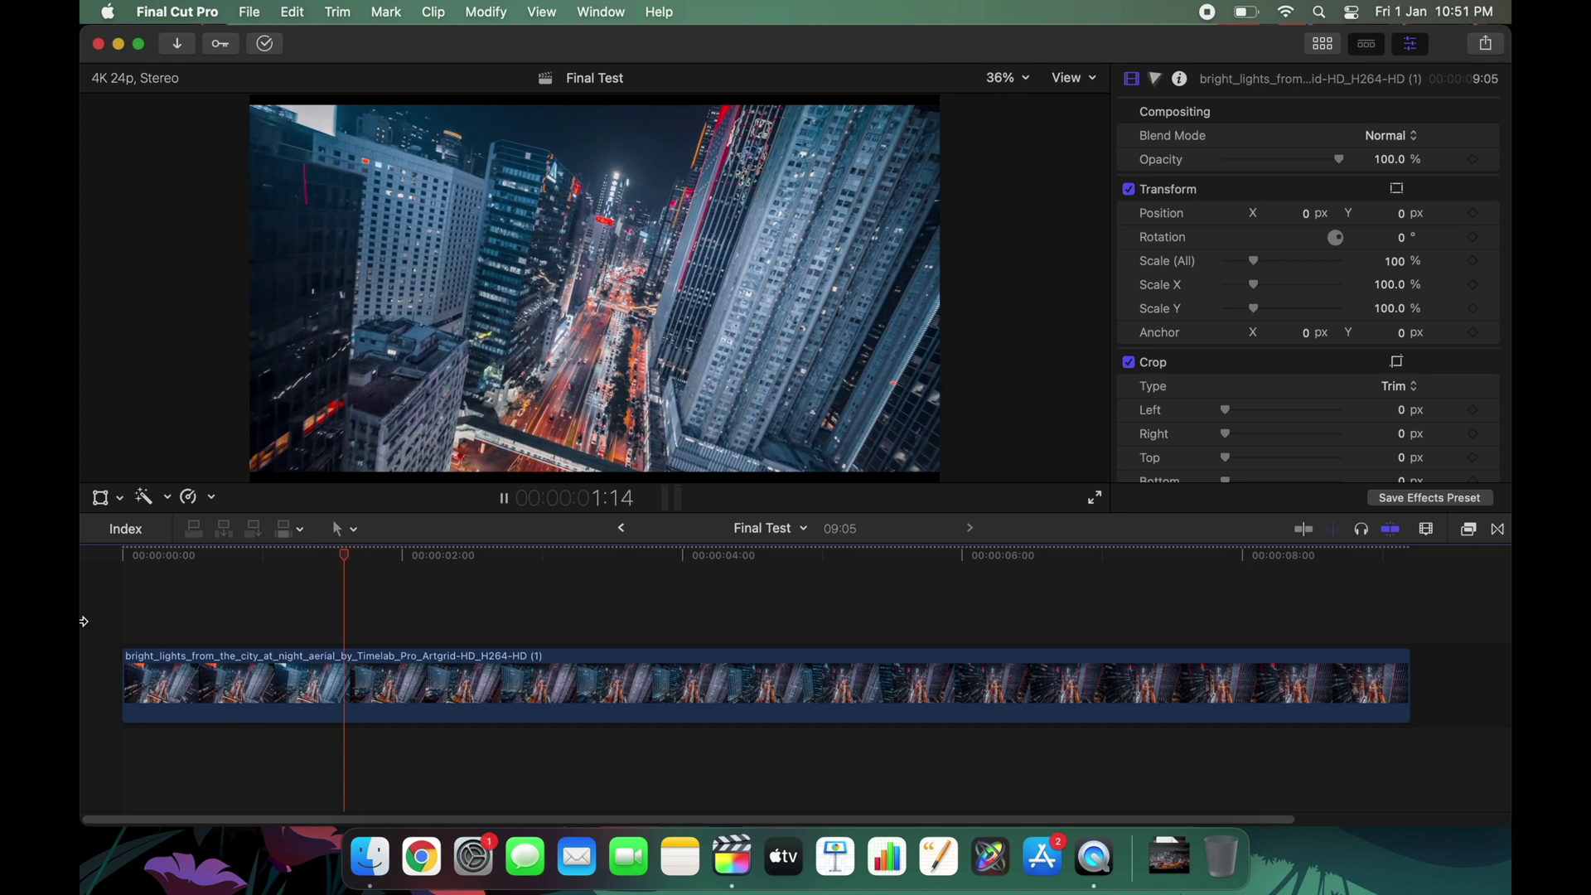
key(space)
click(1168, 855)
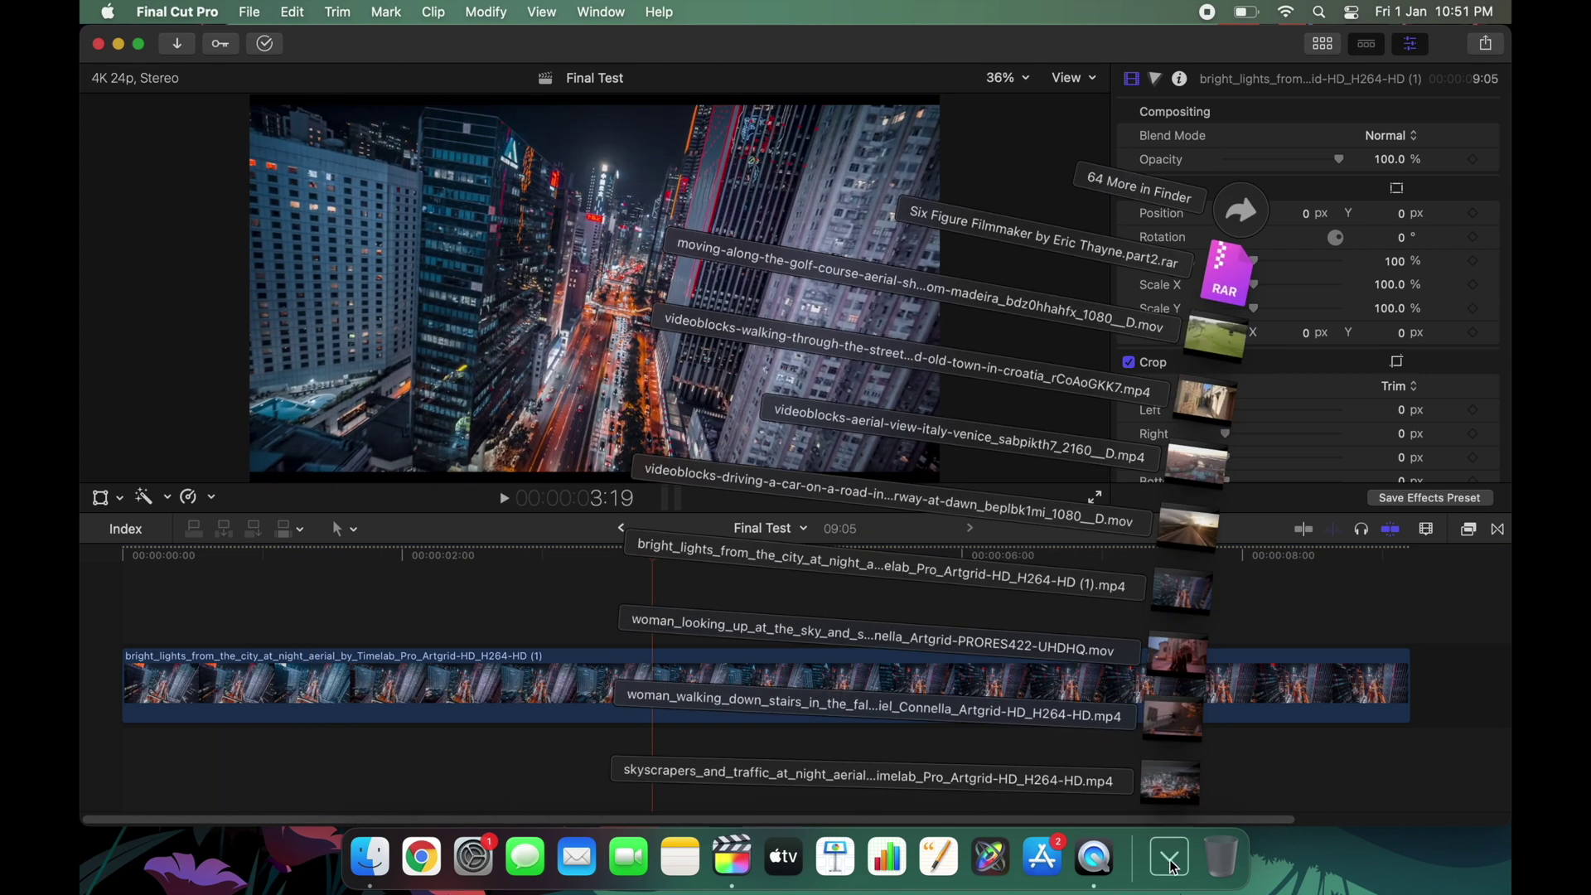
click(1171, 779)
click(803, 663)
drag(798, 698, 731, 699)
click(798, 662)
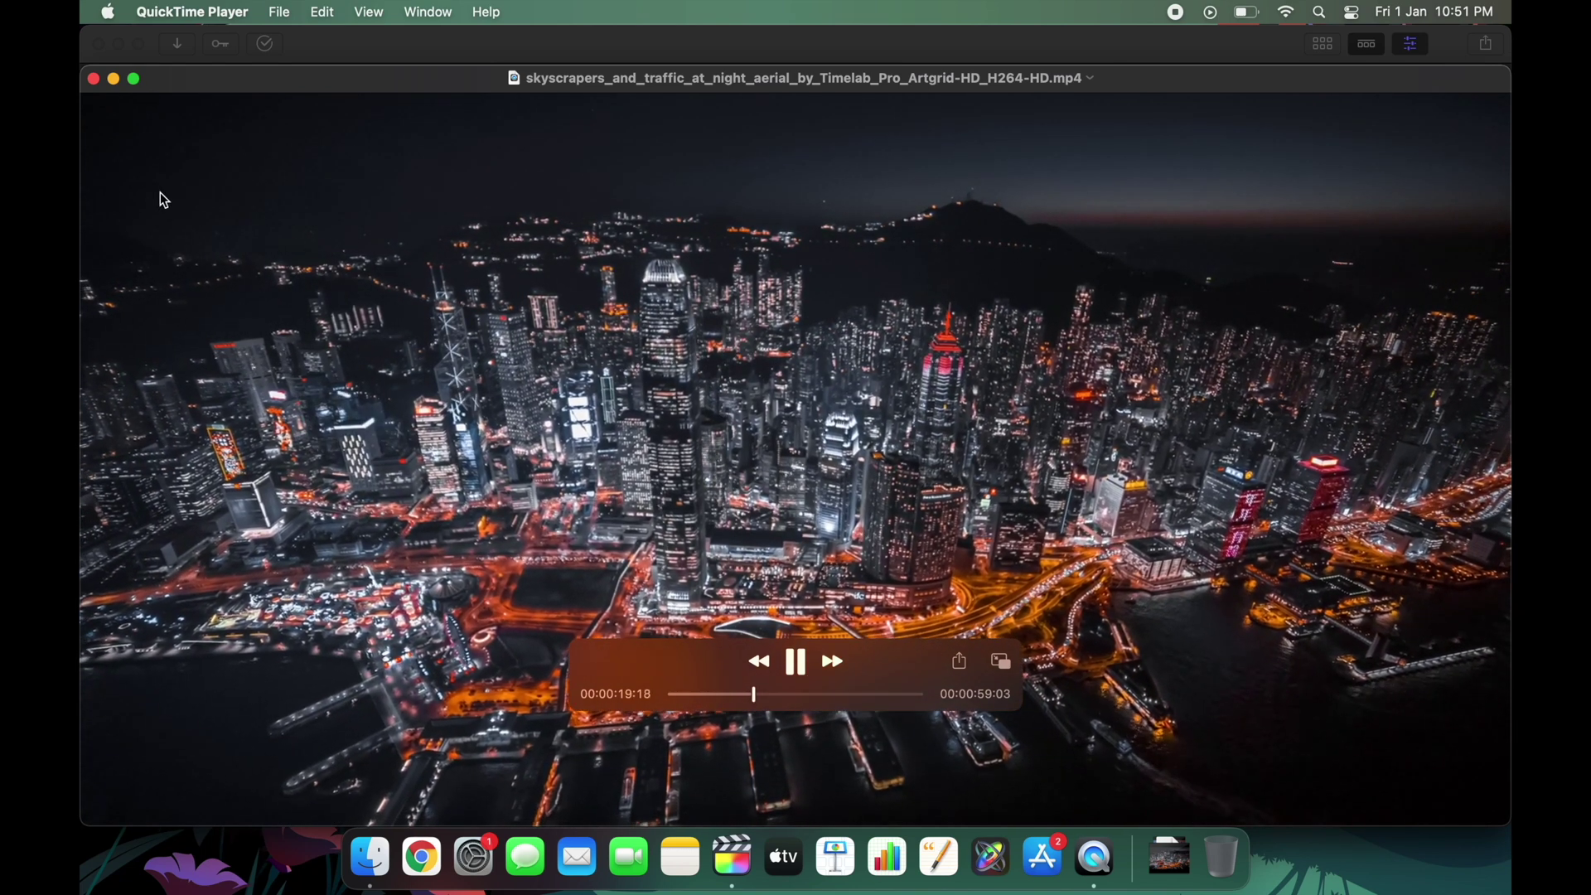
click(92, 79)
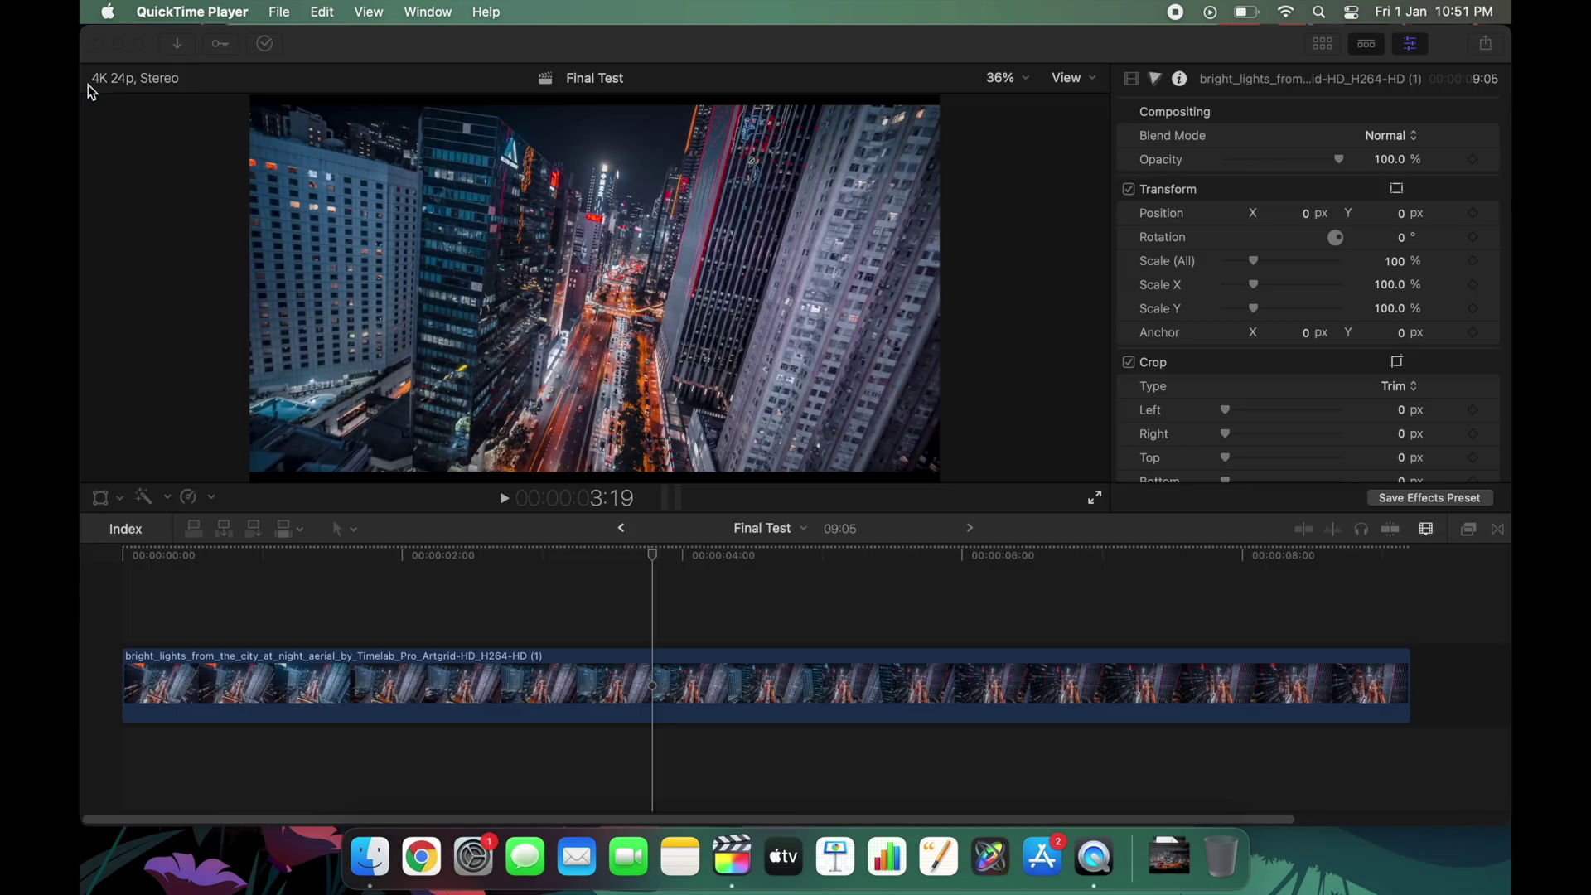
Return to the project with the playhead at the clip's start and show the Effects browser.
click(150, 611)
click(150, 611)
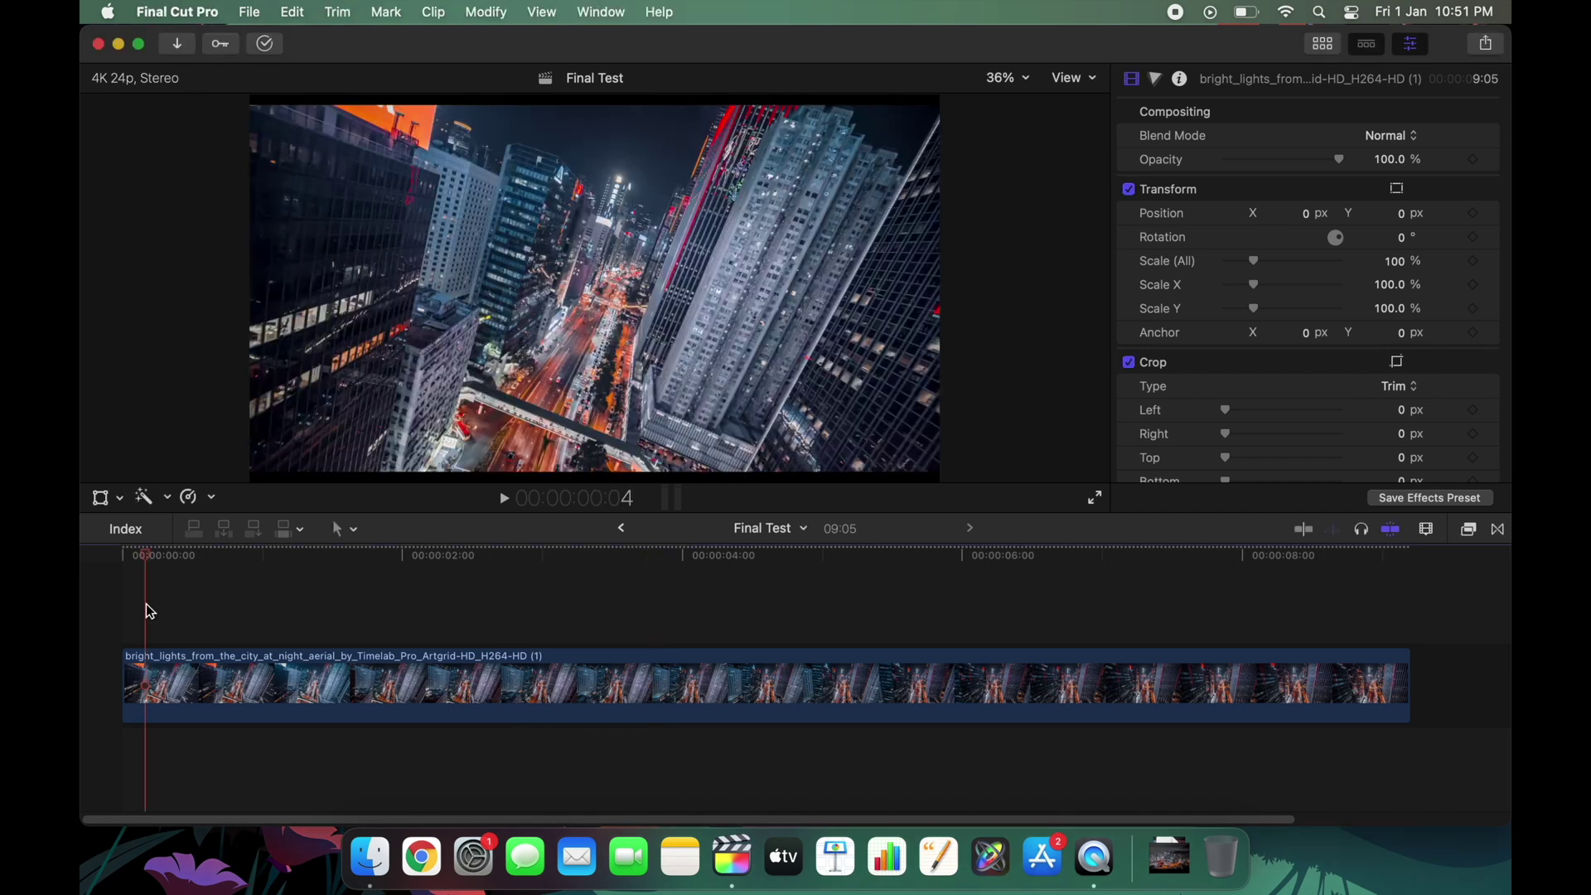
click(1468, 531)
Drop mTracker 3D onto the aerial clip, track its camera motion and copy the track.
scroll(1160, 717, down, 5)
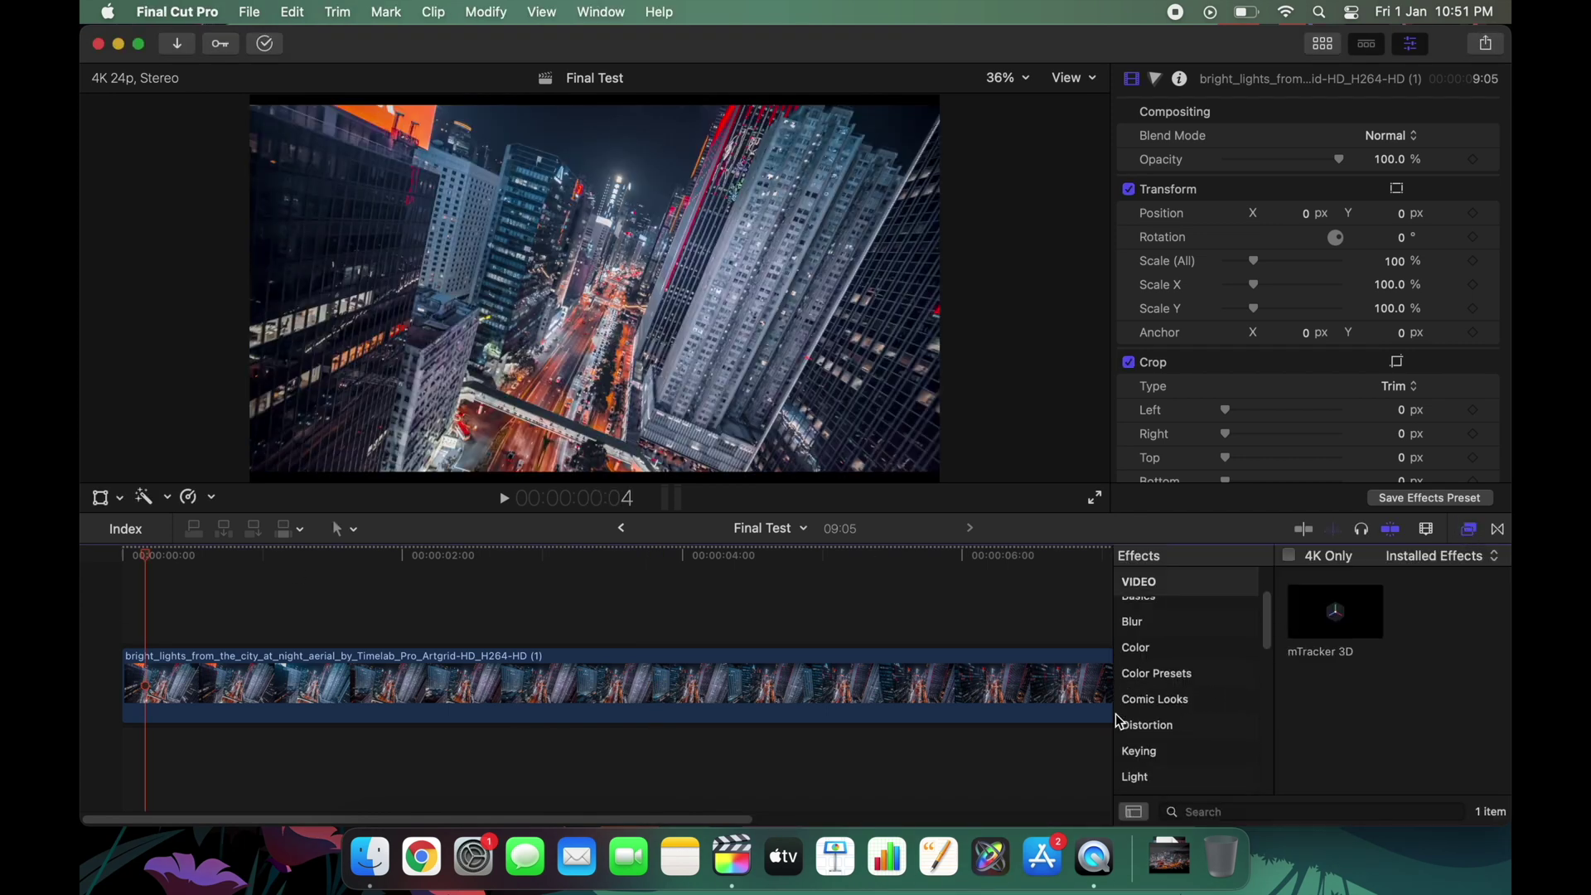
click(1177, 669)
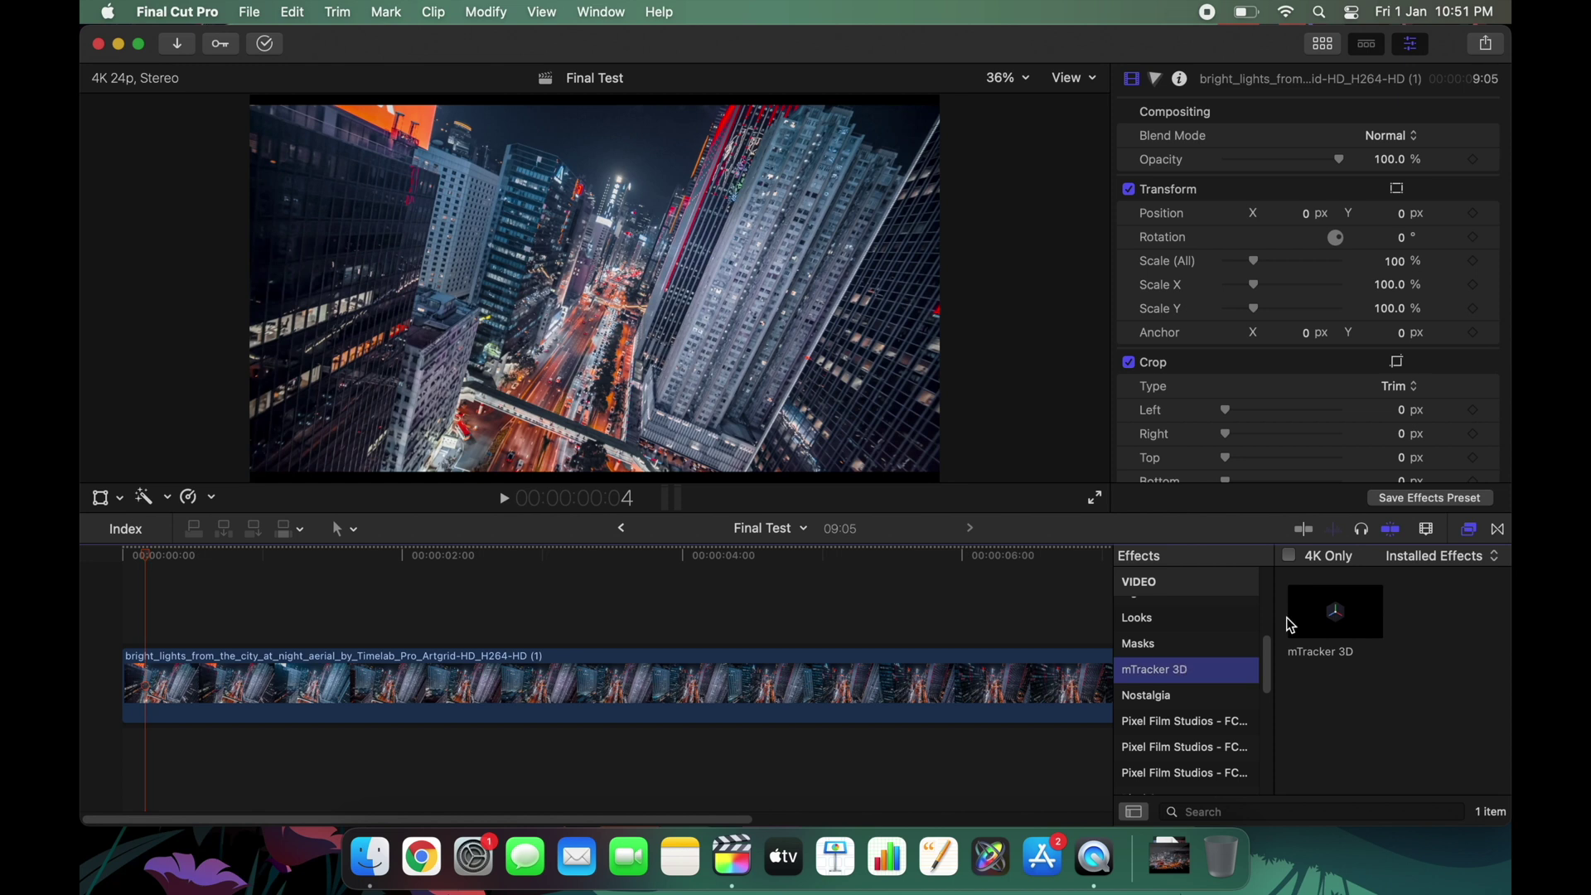
drag(1337, 610, 904, 688)
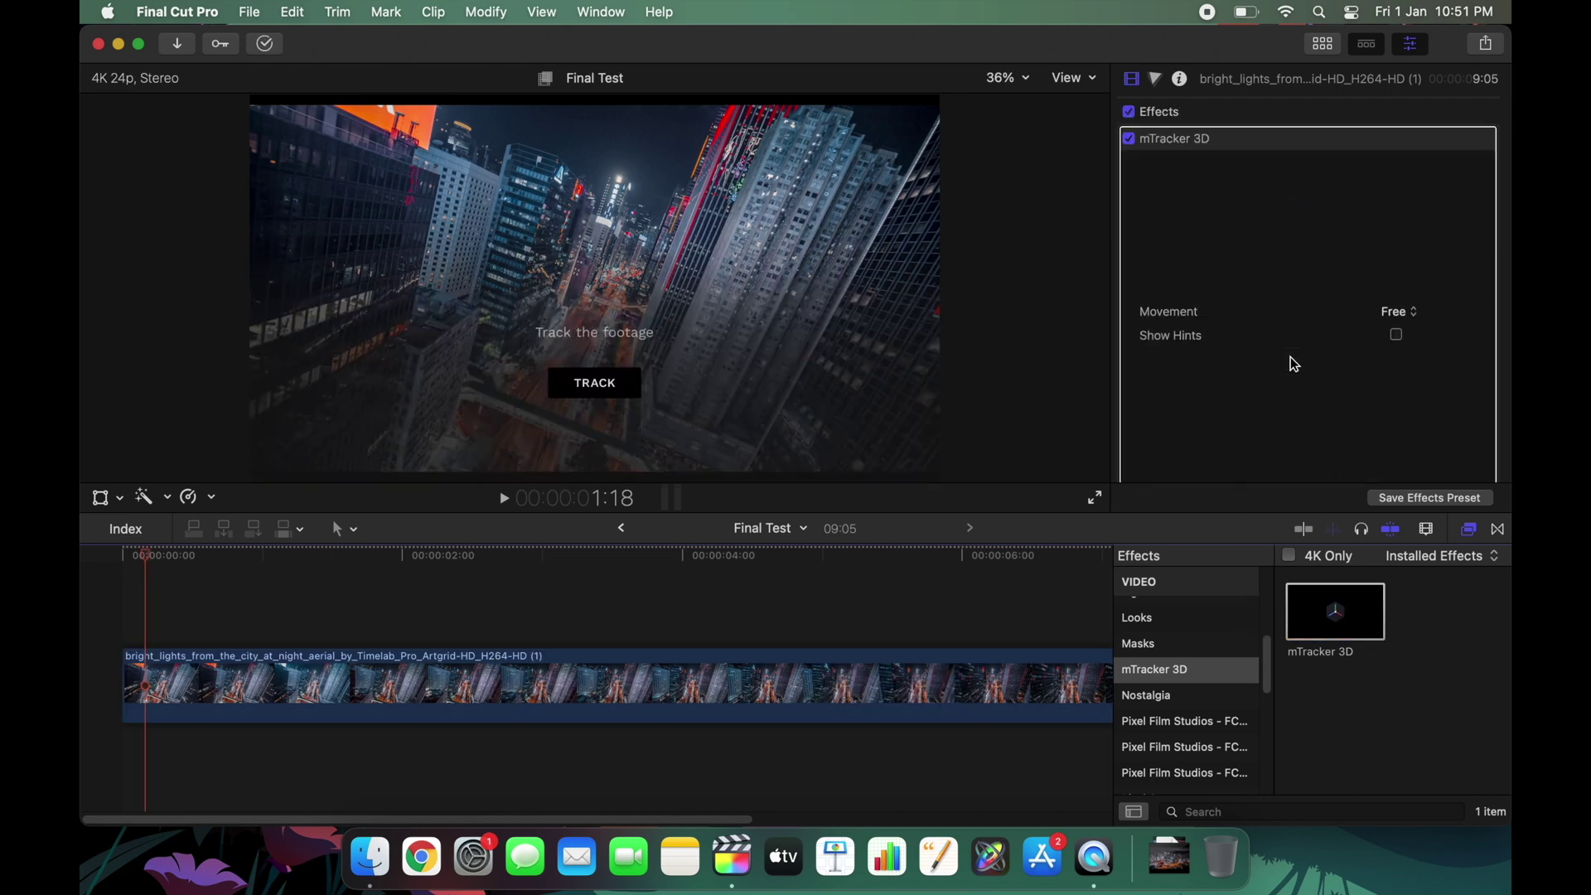
click(597, 382)
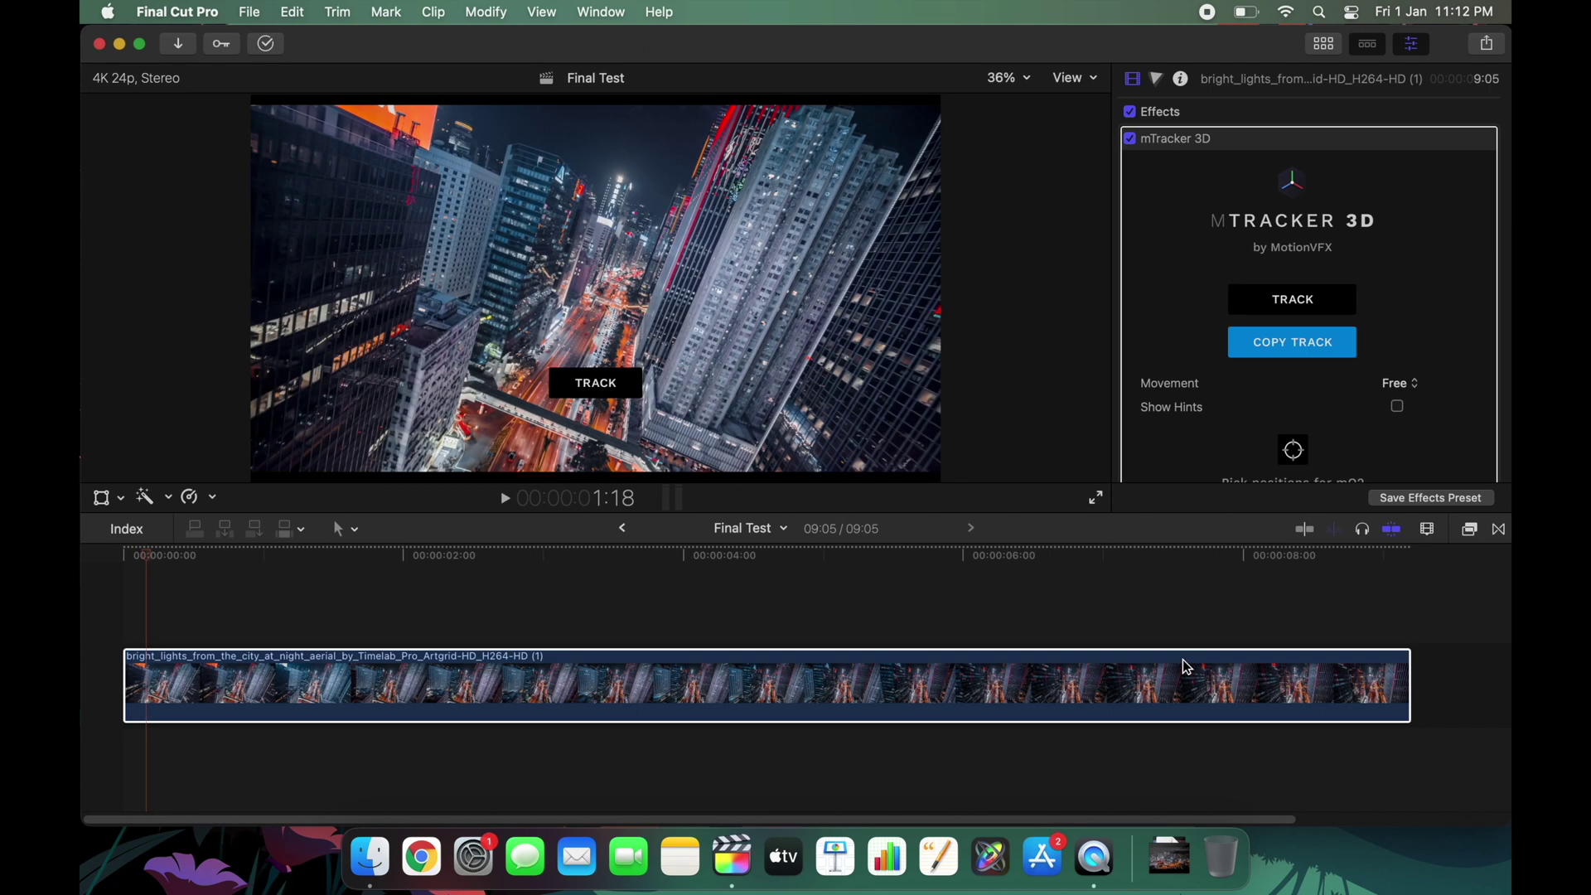
click(1320, 356)
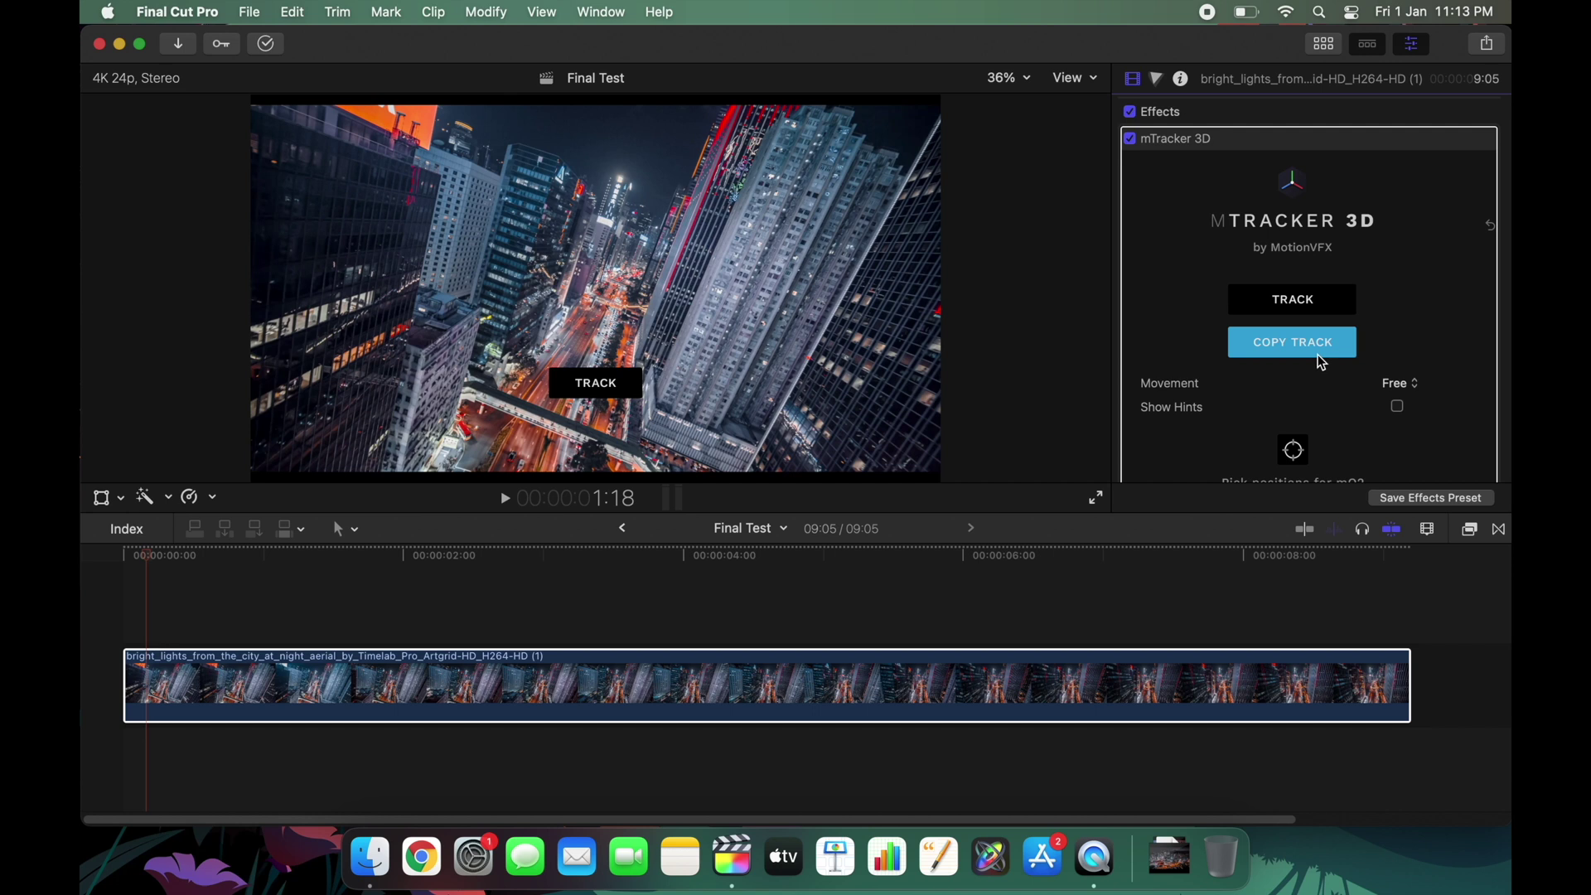
click(1317, 347)
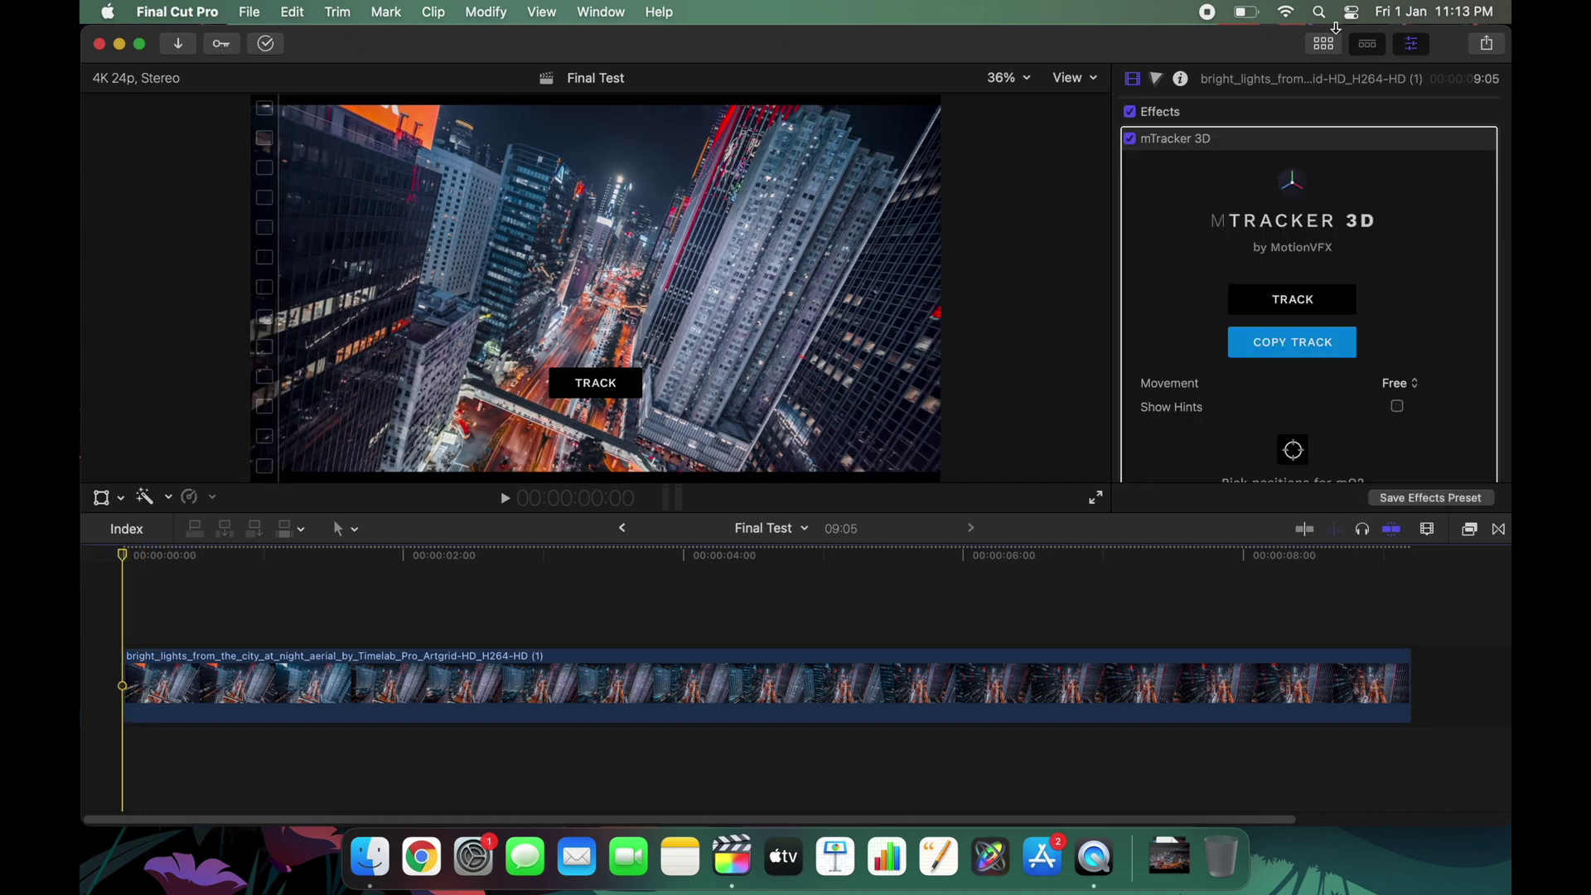
Show the Titles and Generators library filtered to the mTracker 3D Expansion category.
click(1324, 44)
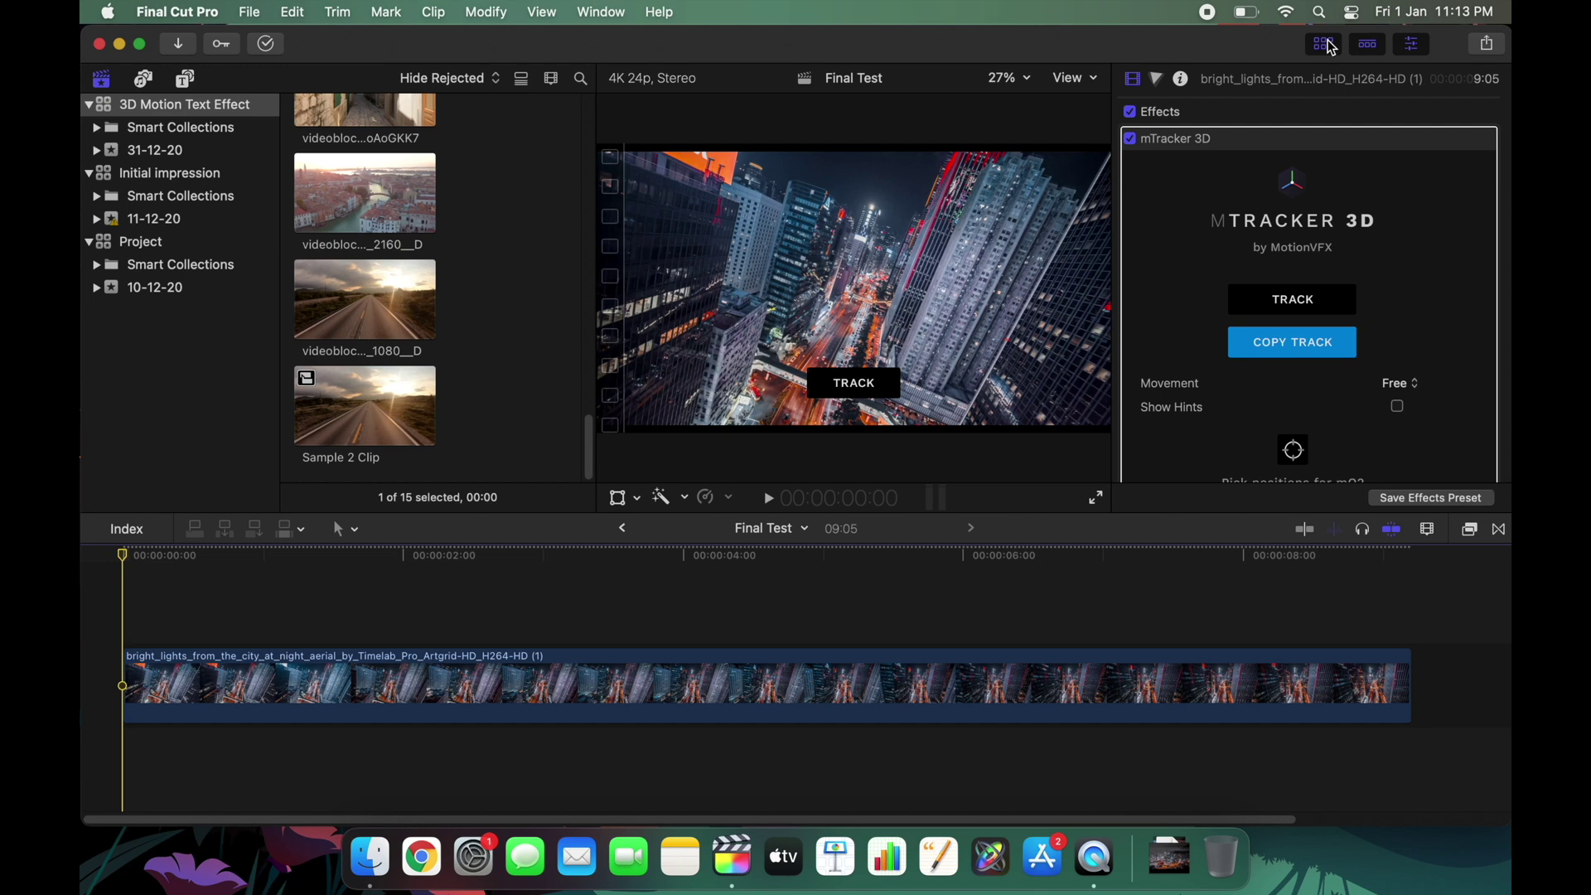
click(187, 79)
scroll(199, 348, down, 3)
click(204, 276)
click(207, 295)
Scroll through the mTracker 3D Expansion title thumbnails.
scroll(393, 298, down, 20)
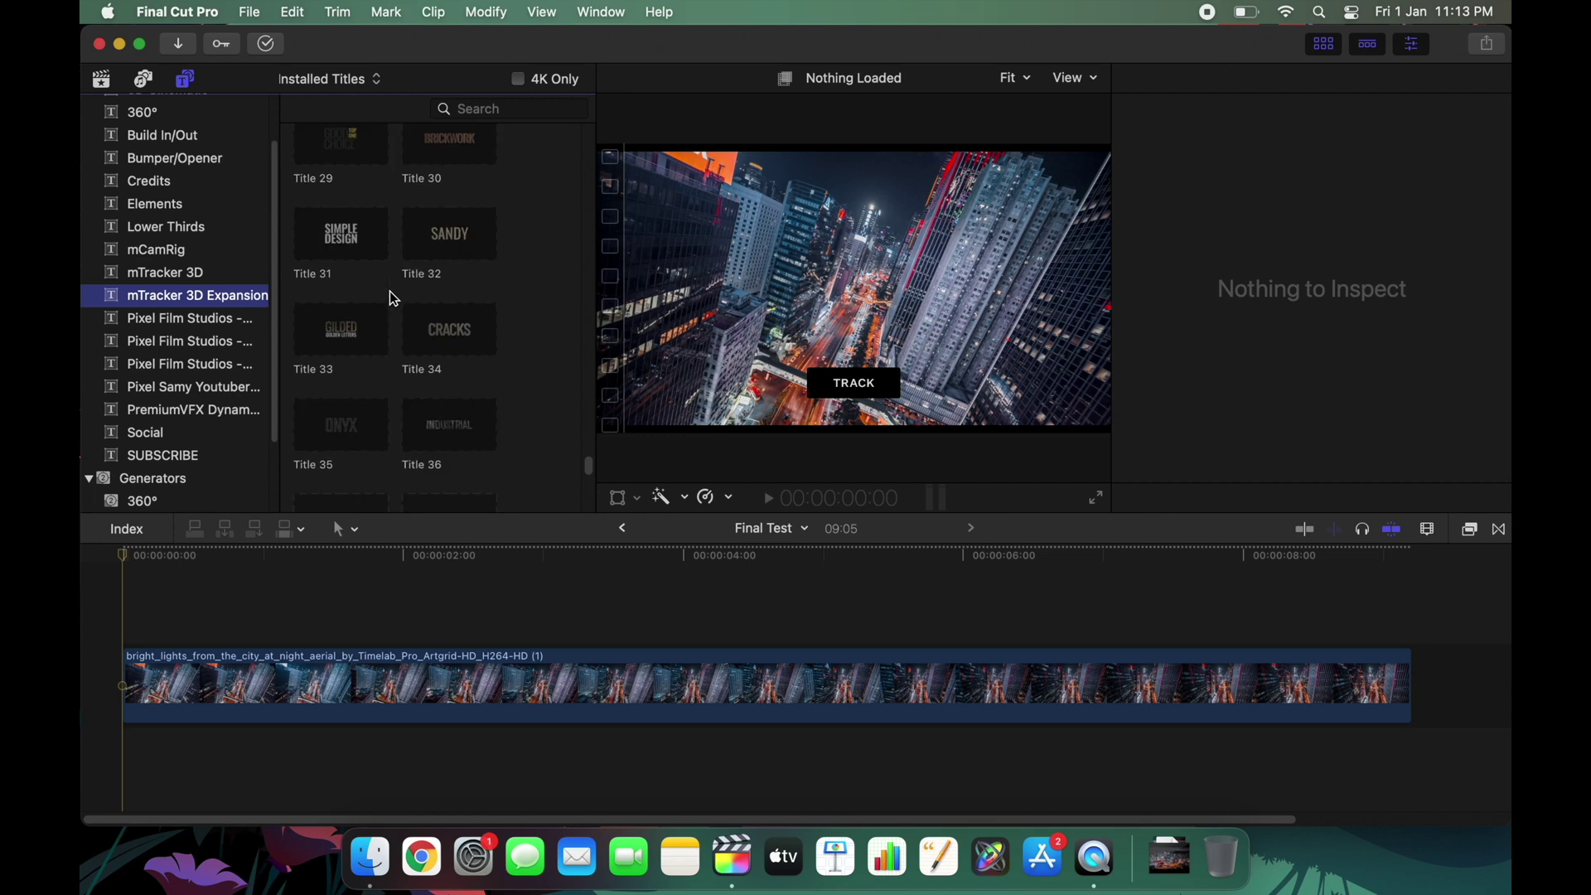
scroll(393, 298, up, 2)
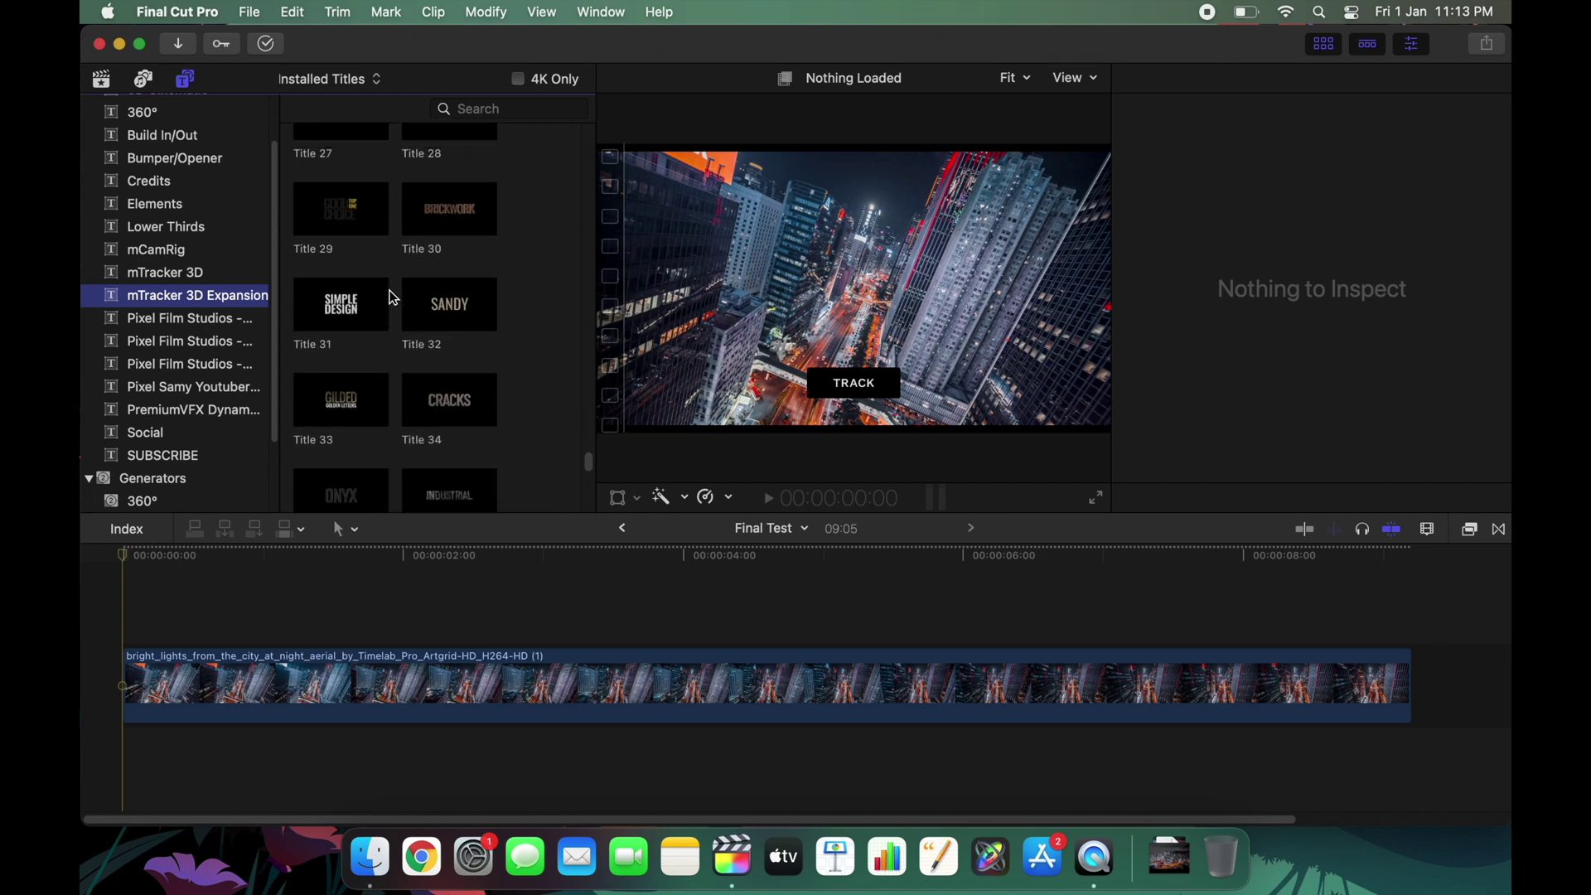
scroll(394, 298, down, 2)
scroll(394, 298, up, 2)
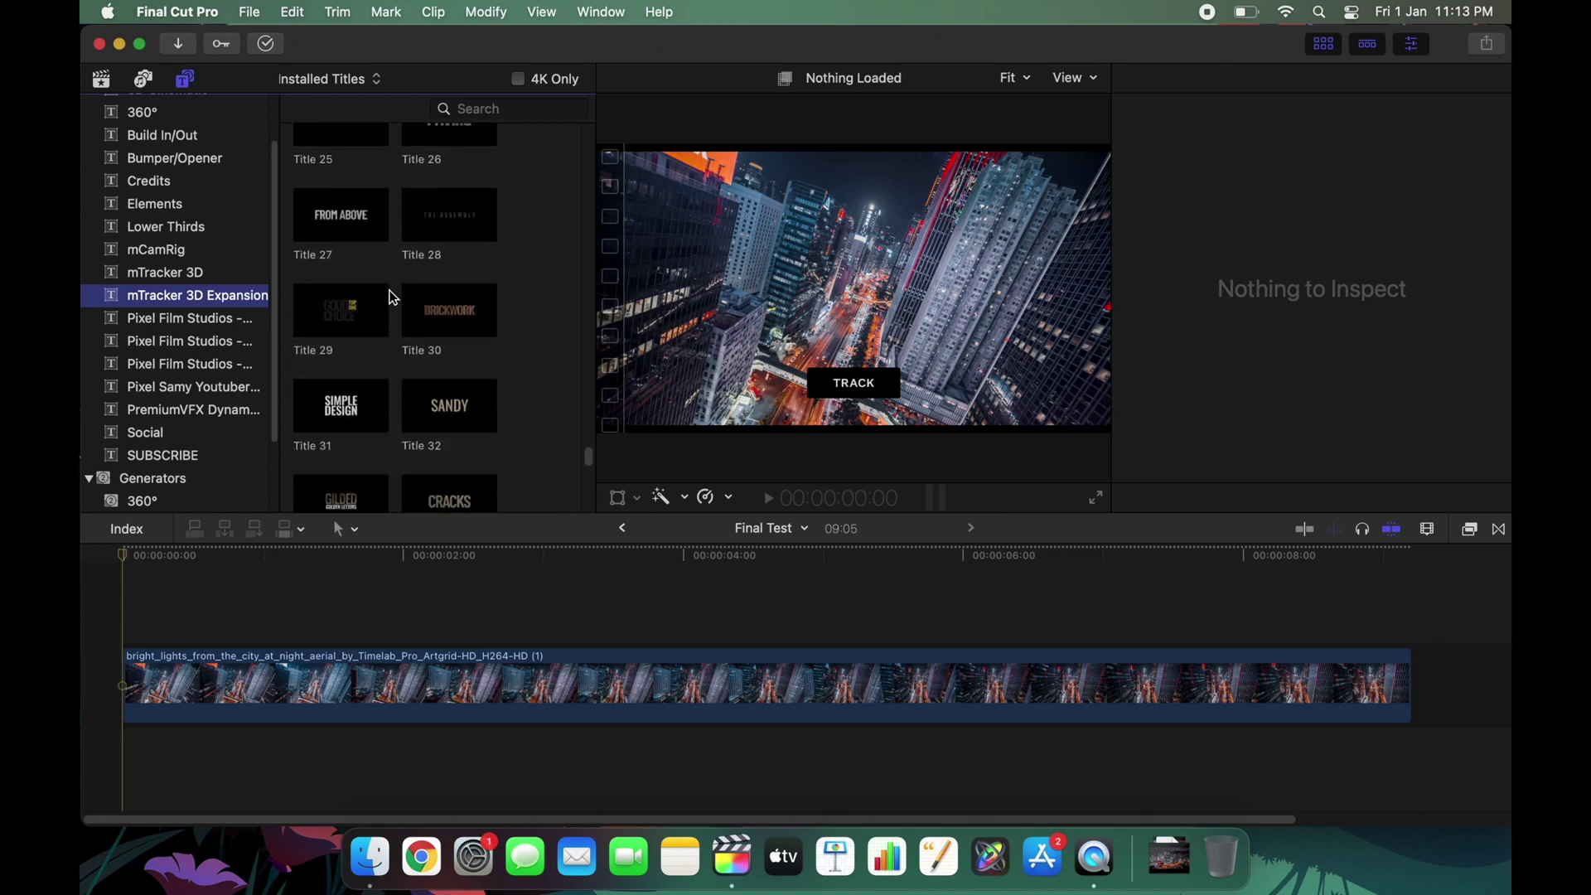
scroll(393, 298, down, 6)
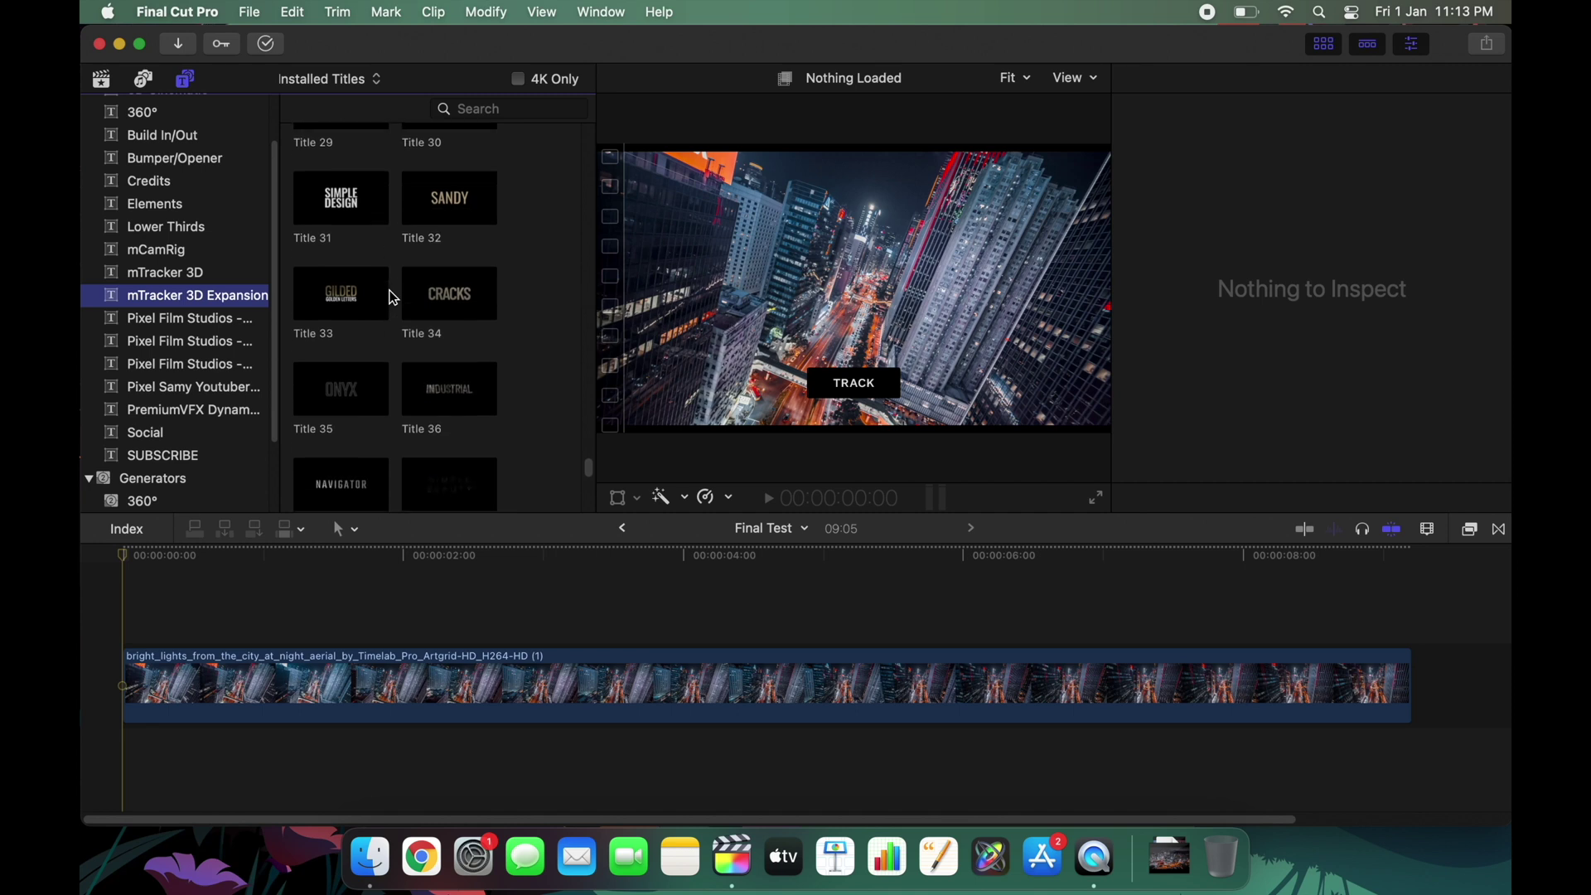
scroll(394, 298, down, 3)
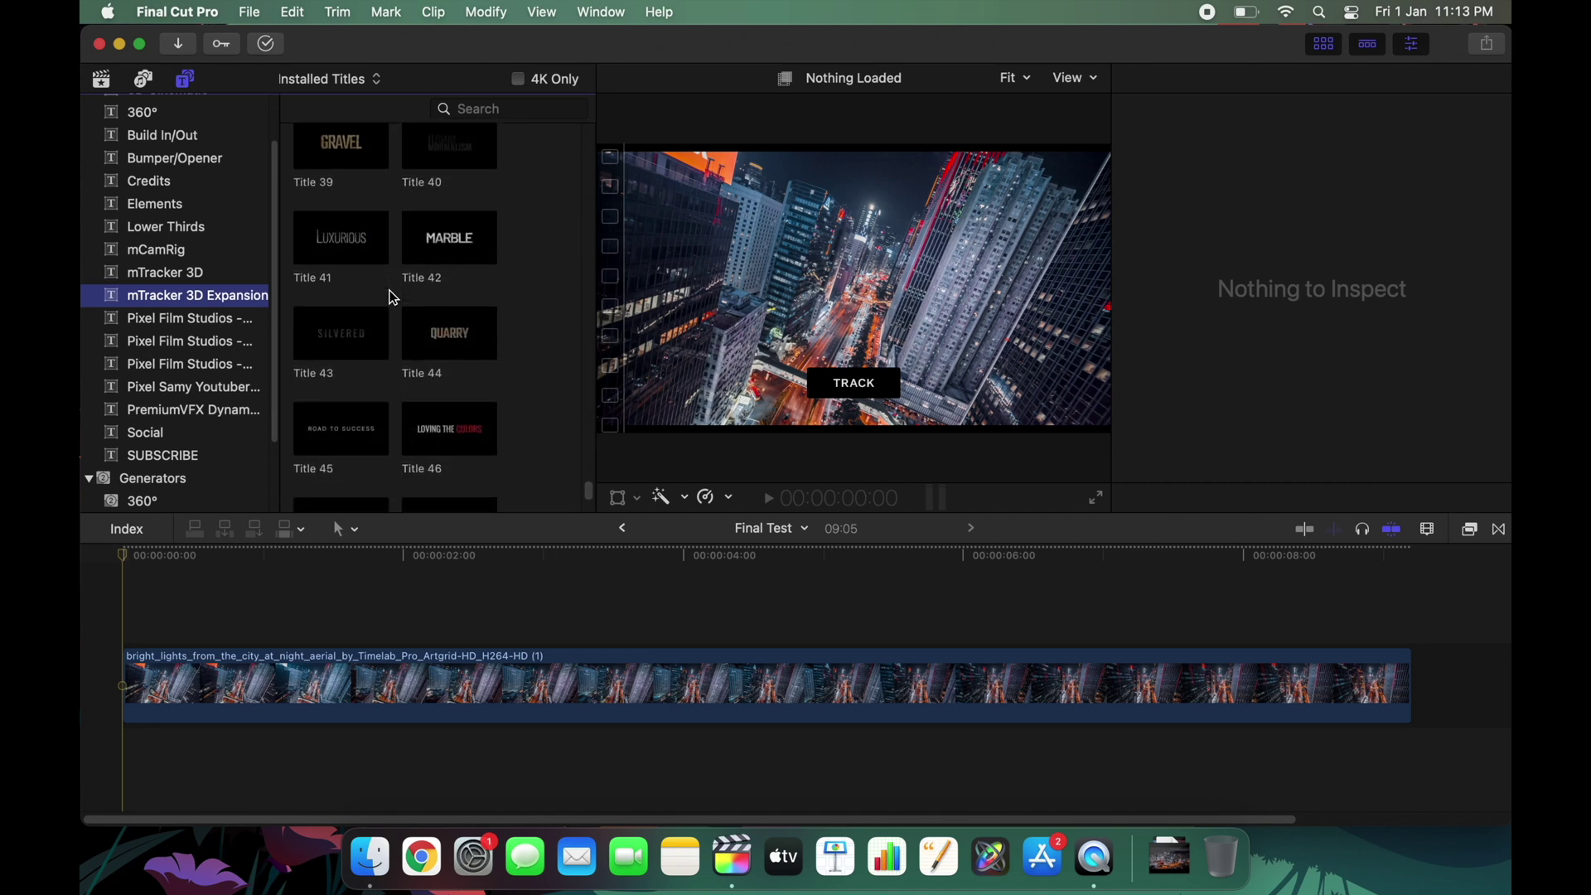
scroll(394, 298, up, 12)
scroll(393, 298, up, 4)
Add the PAVING Title 26 above the aerial clip and delete the part past the video's end.
click(421, 300)
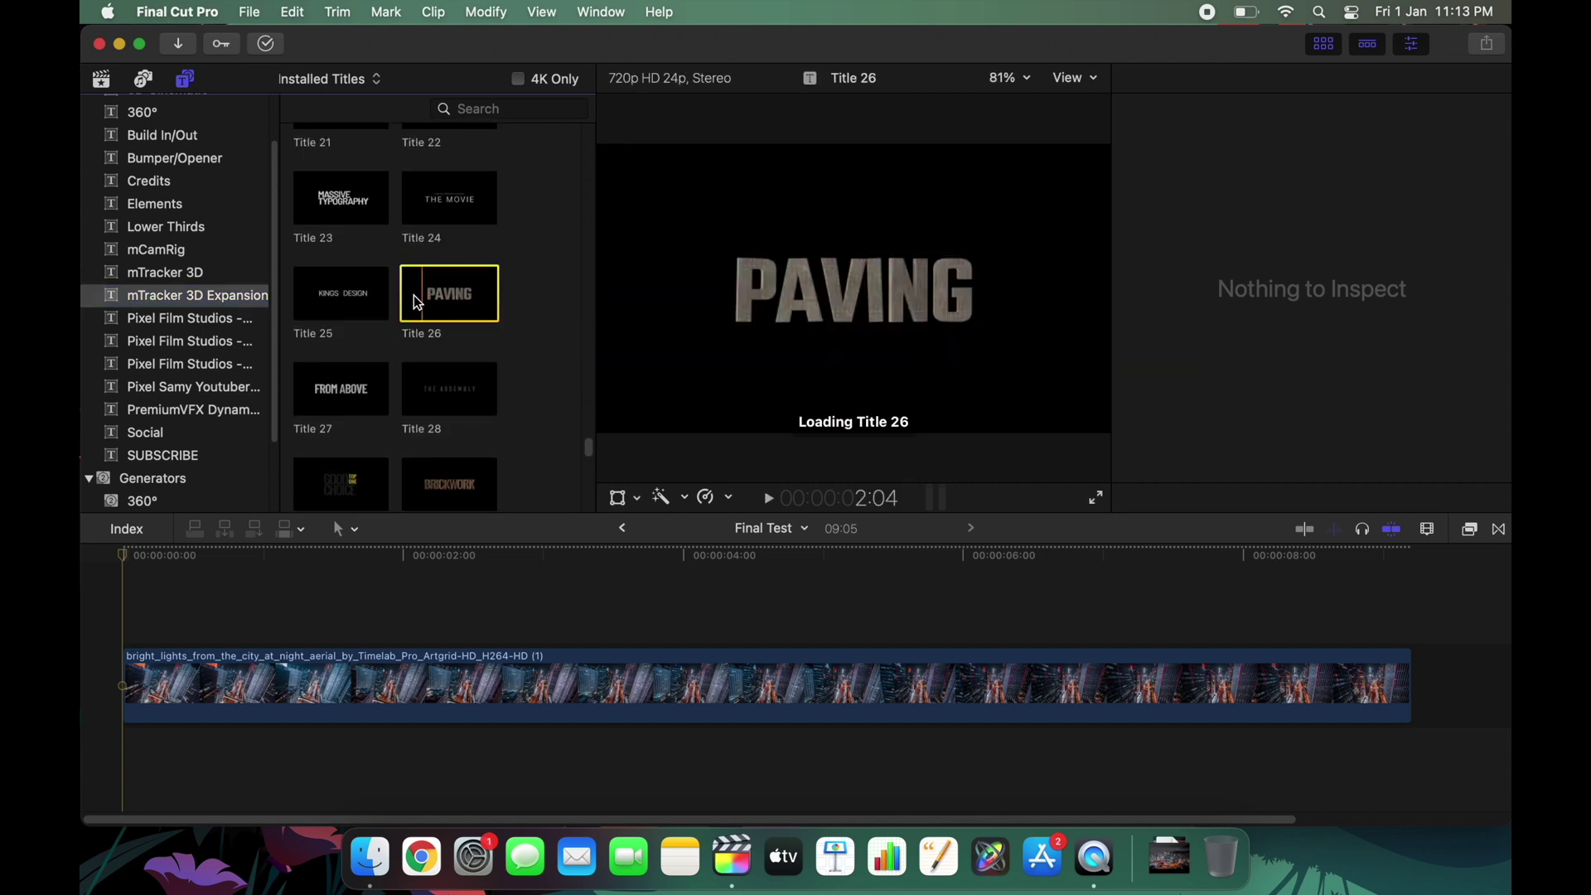
drag(407, 297, 114, 623)
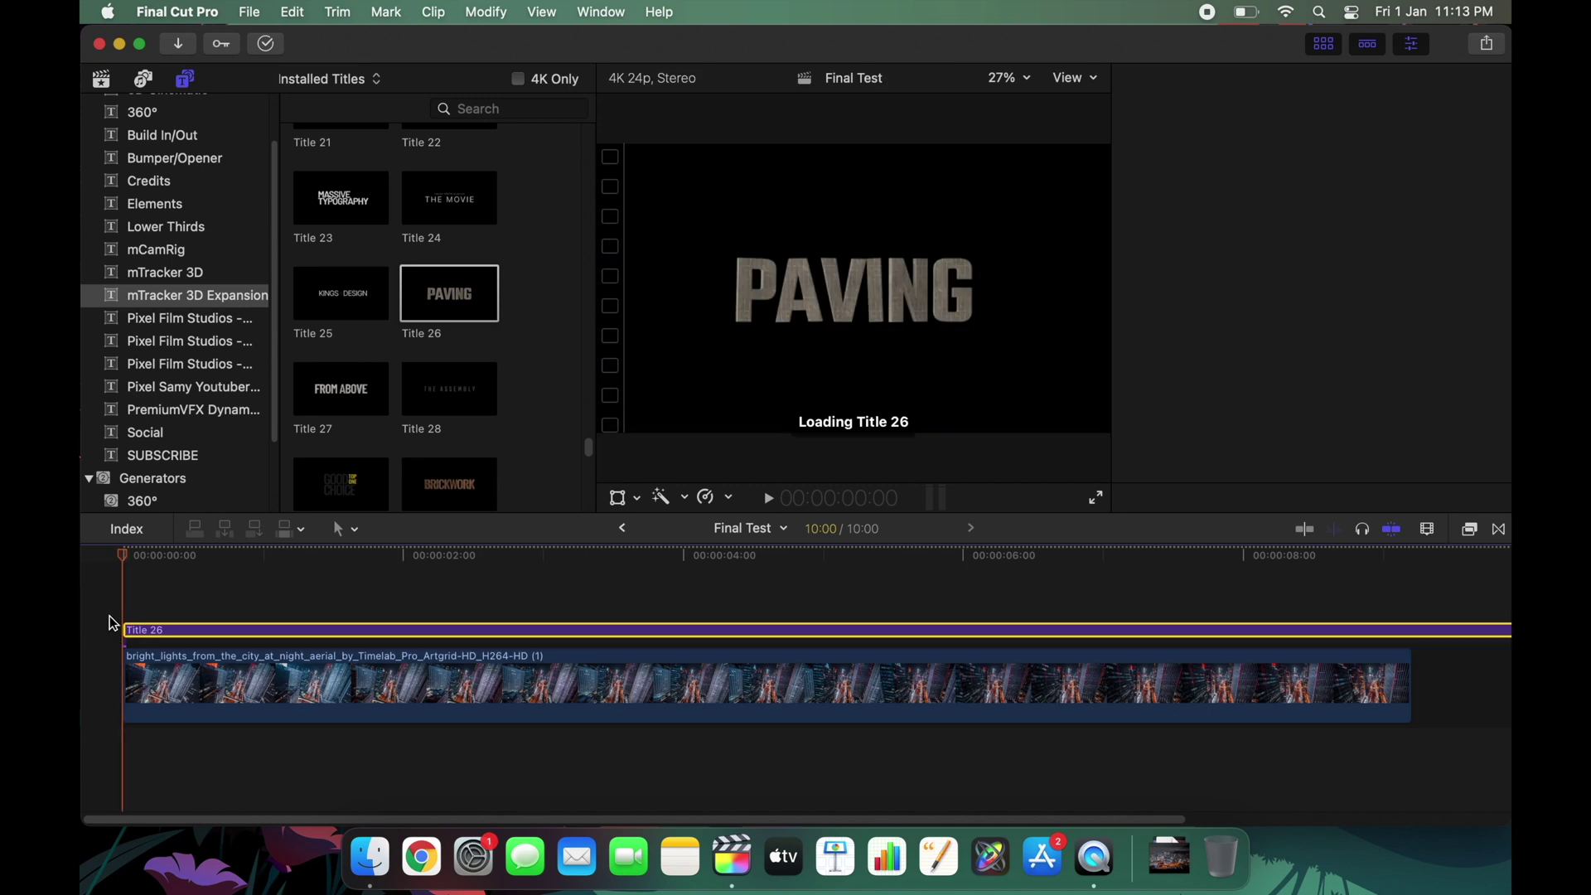
click(1413, 595)
drag(1422, 606, 1450, 688)
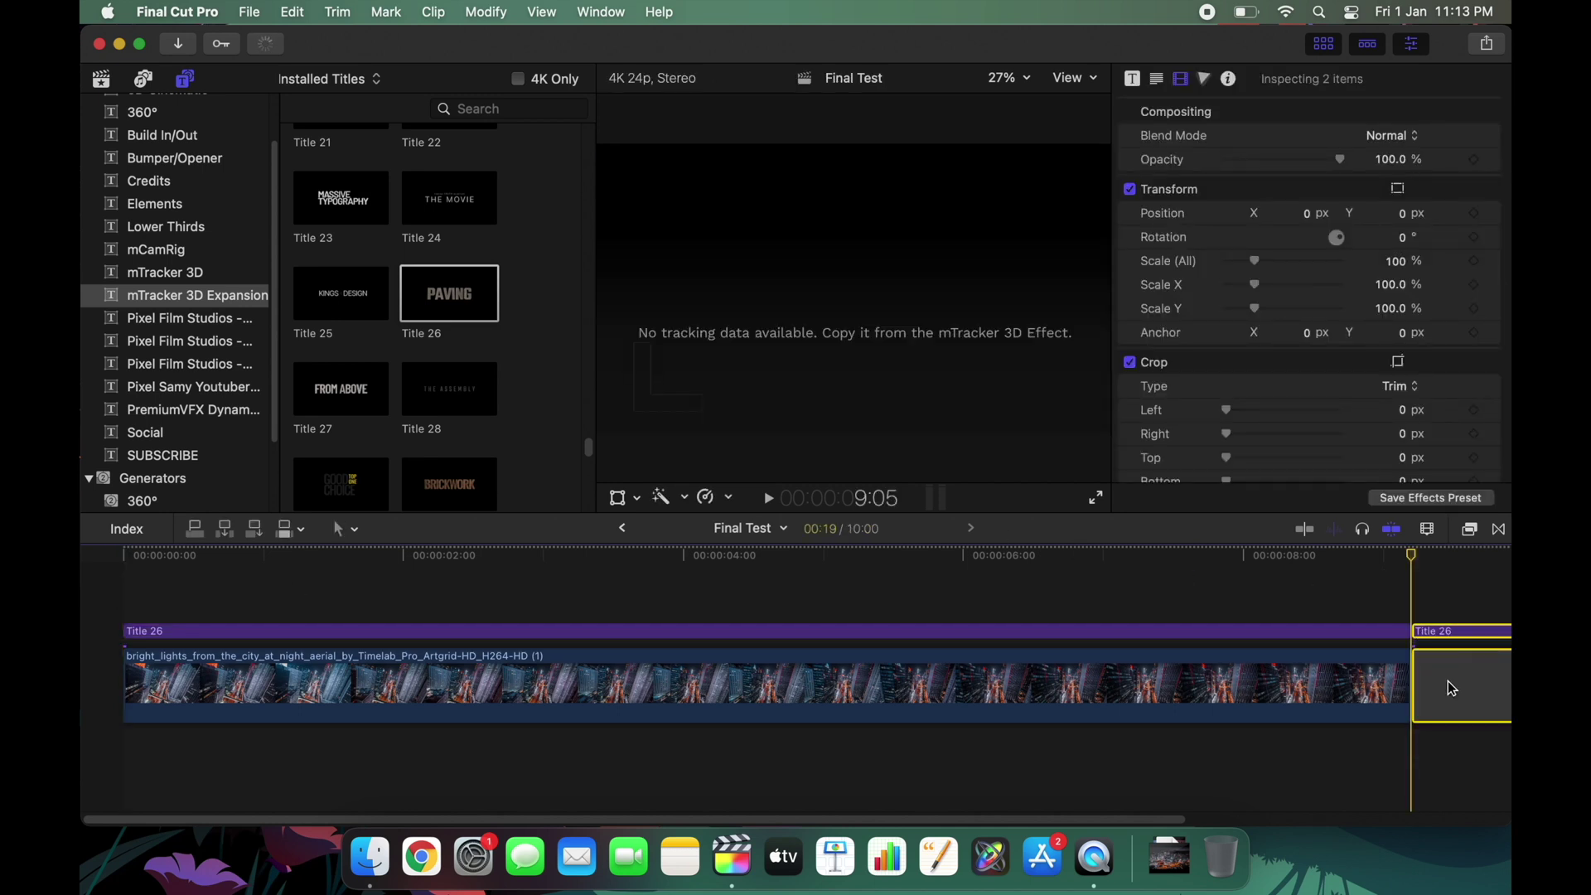
key(Delete)
Return the playhead to the start, preview the title, and select the Title 26 clip.
click(149, 594)
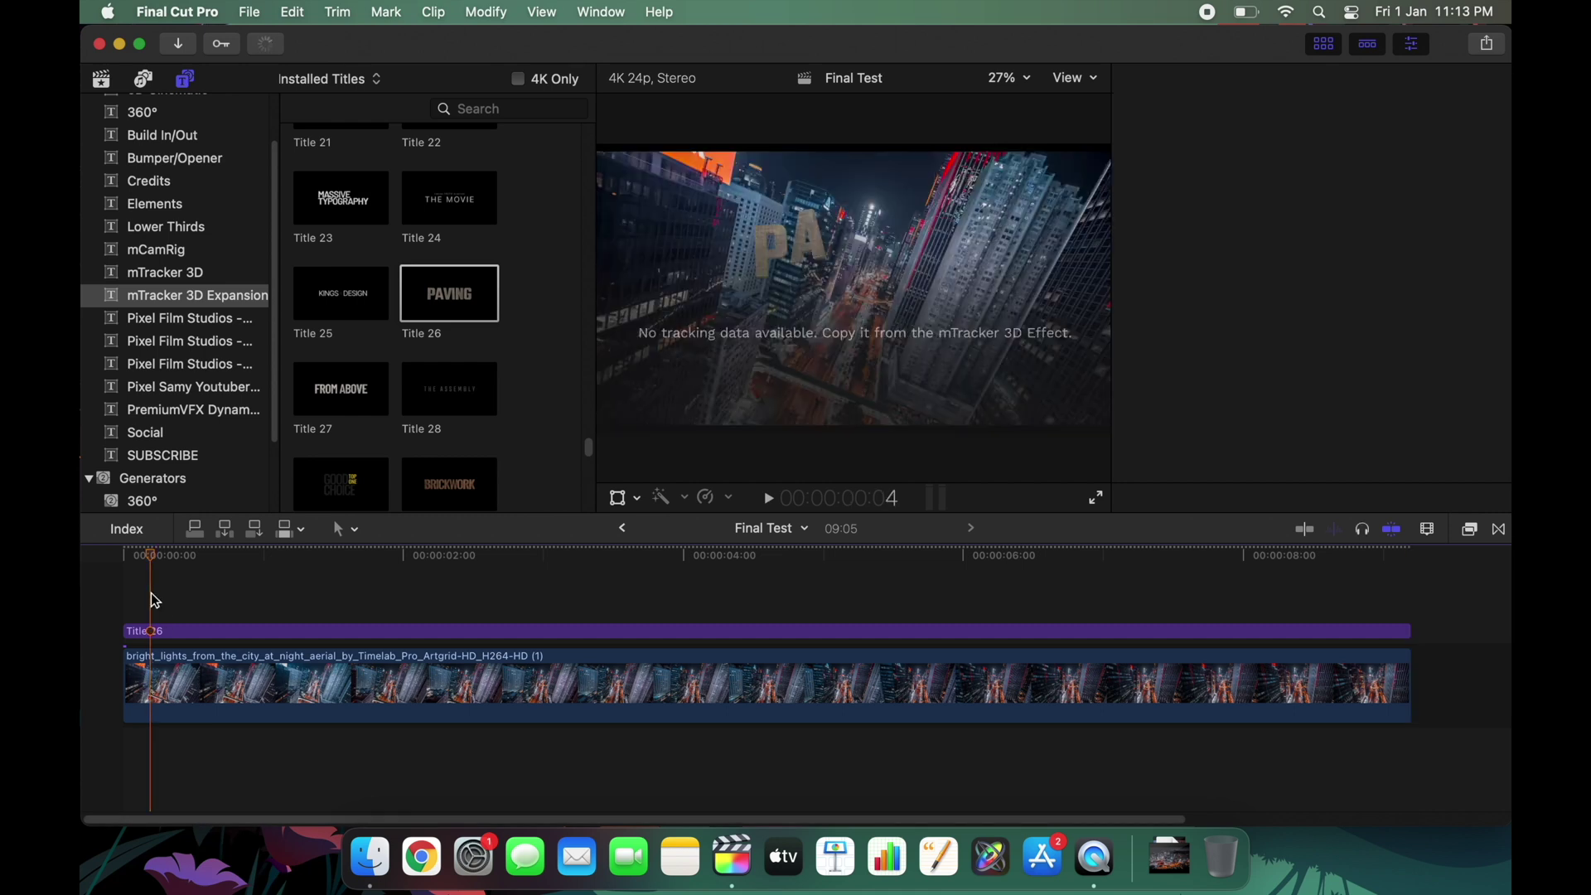
click(174, 635)
click(240, 593)
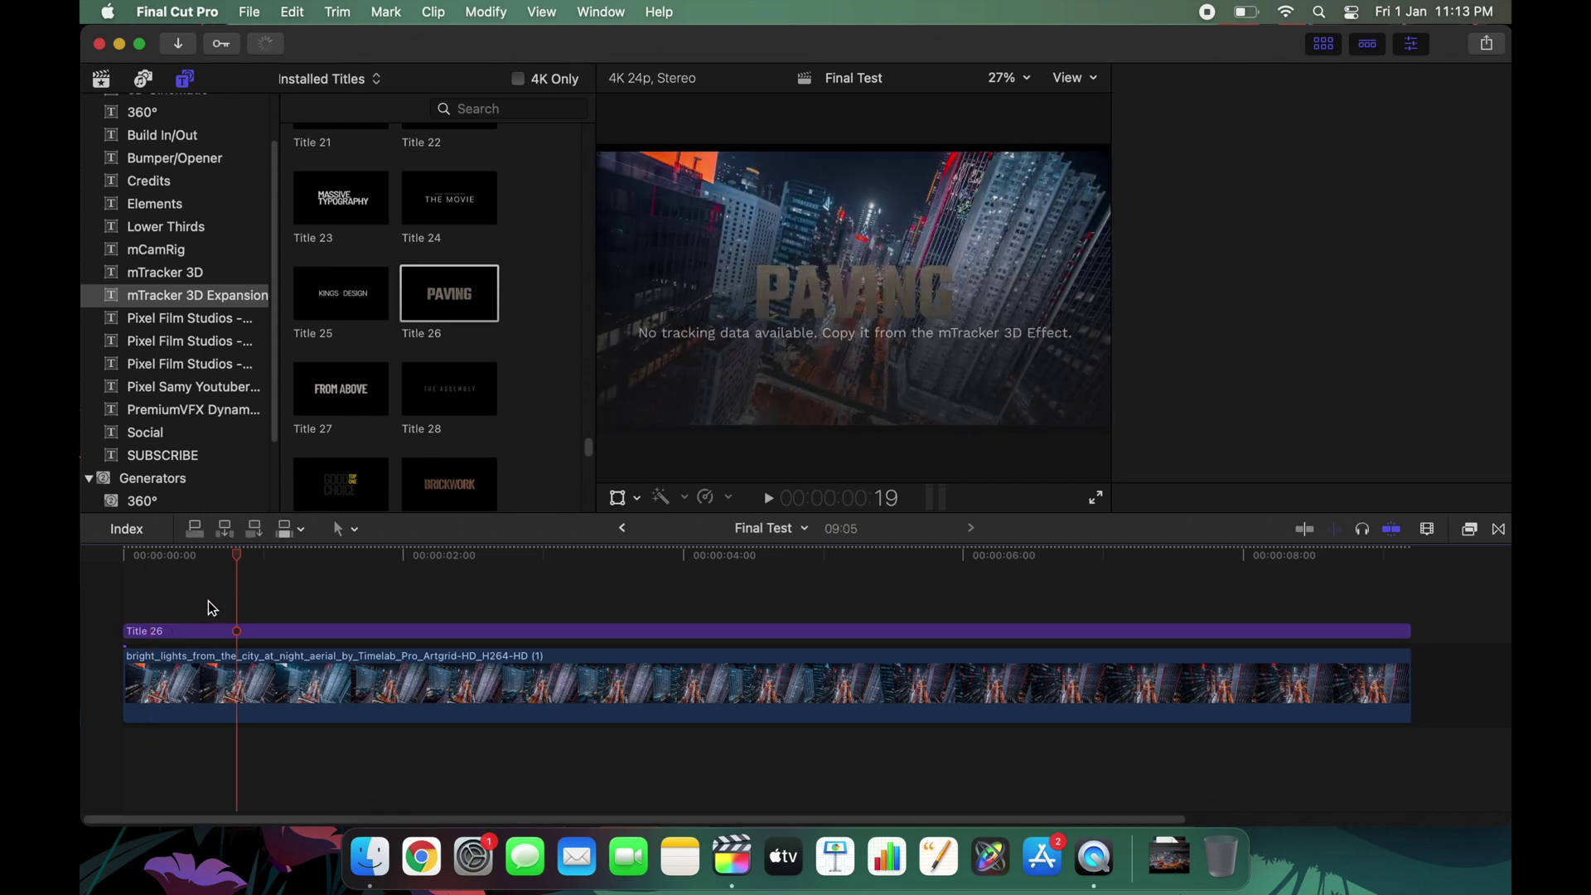
click(207, 609)
click(235, 635)
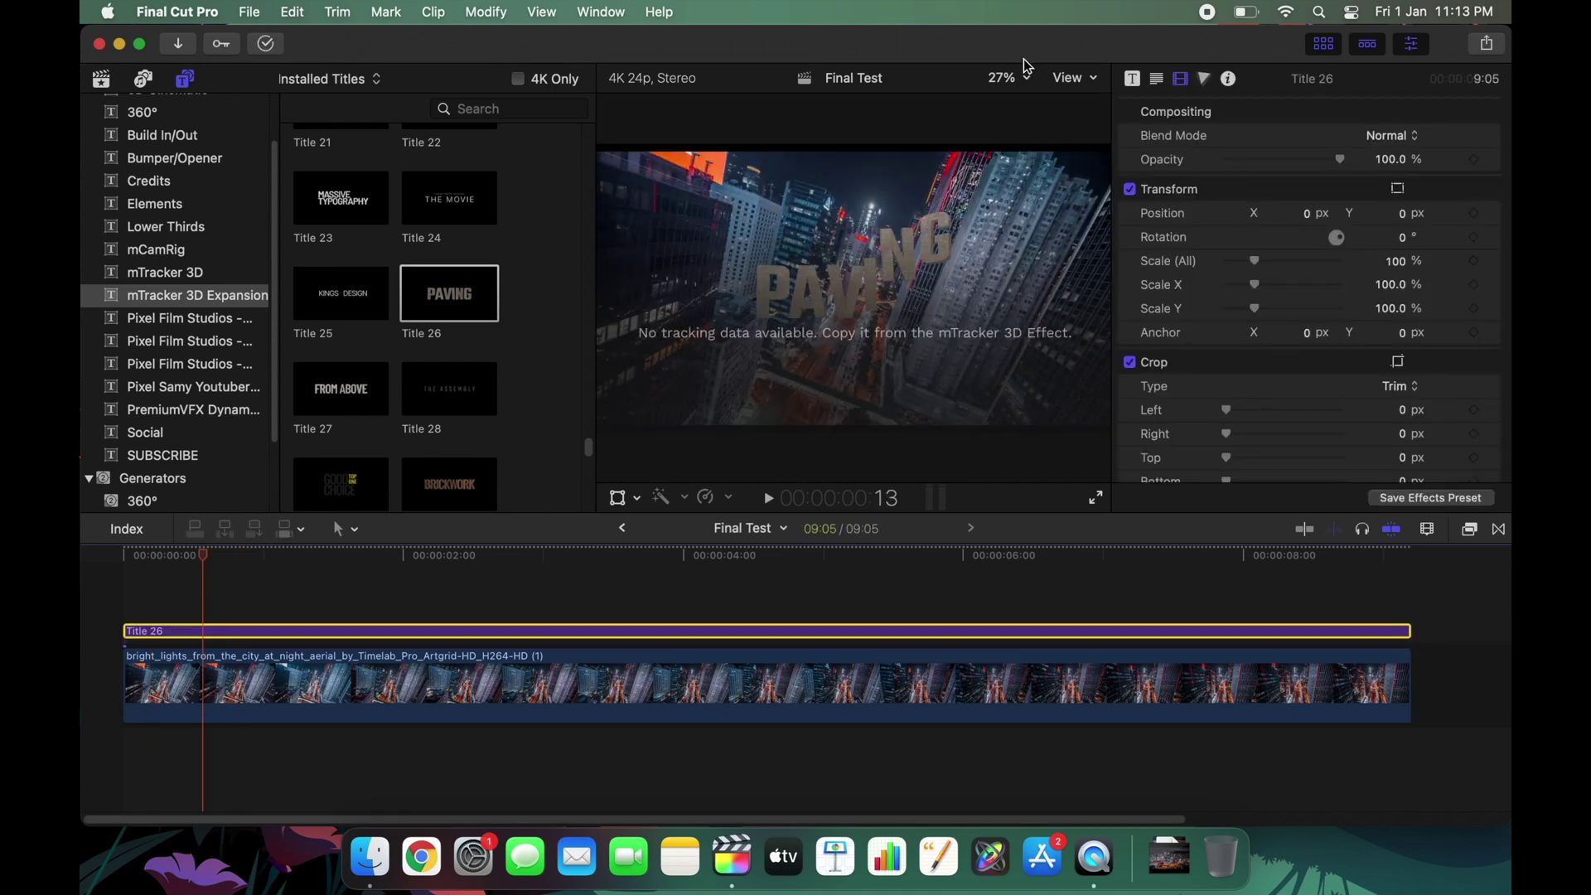
Paste the tracking data into Title 26 with the intro off, then drag its 3D gizmo.
click(1133, 82)
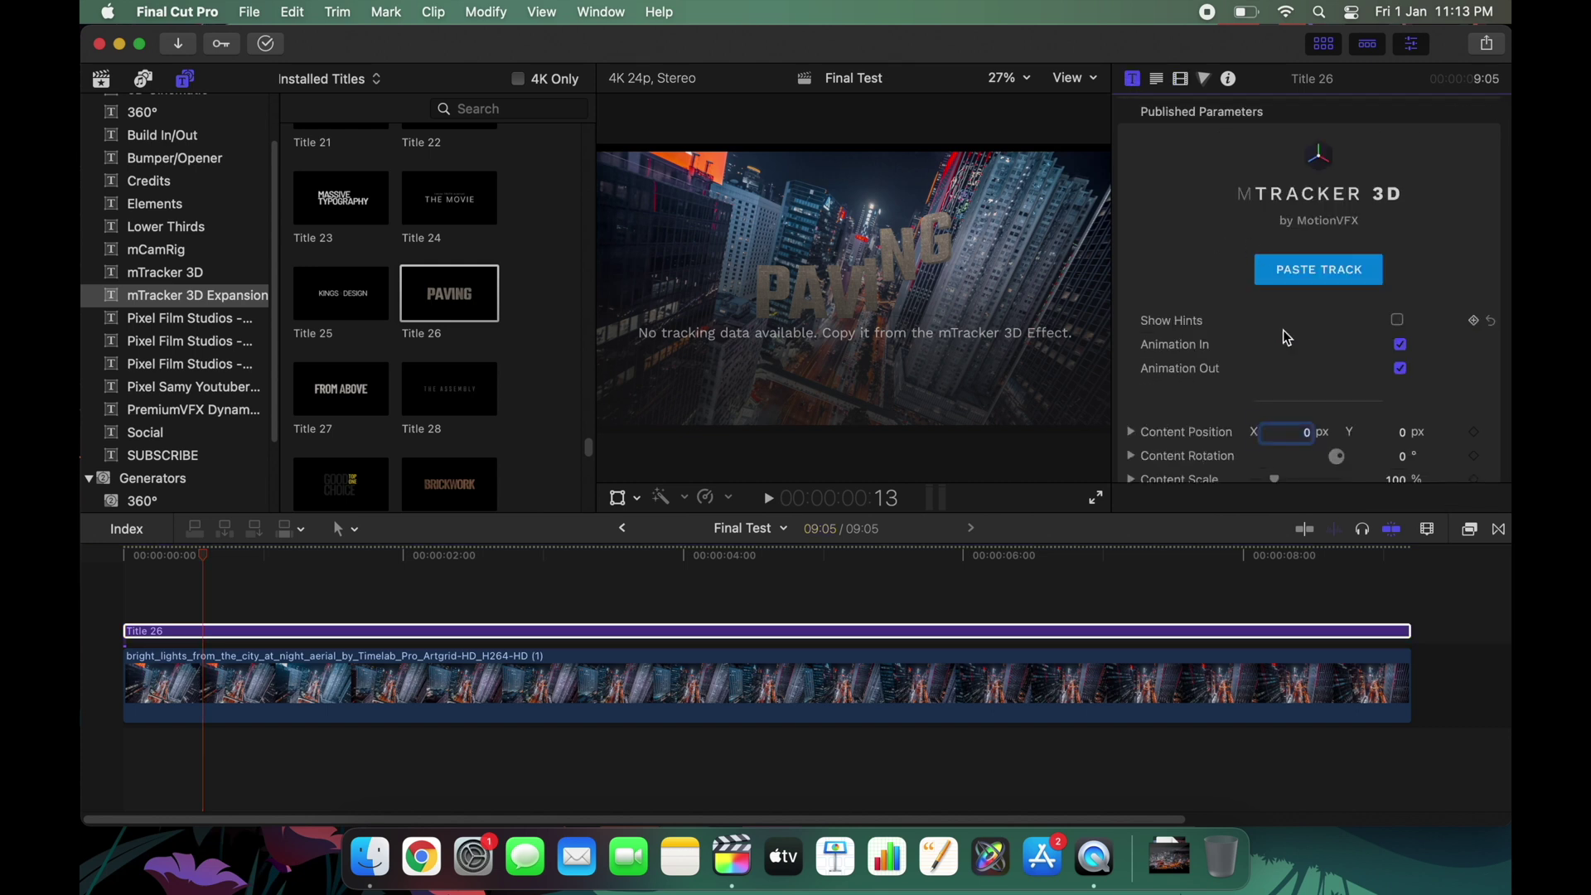
click(1400, 345)
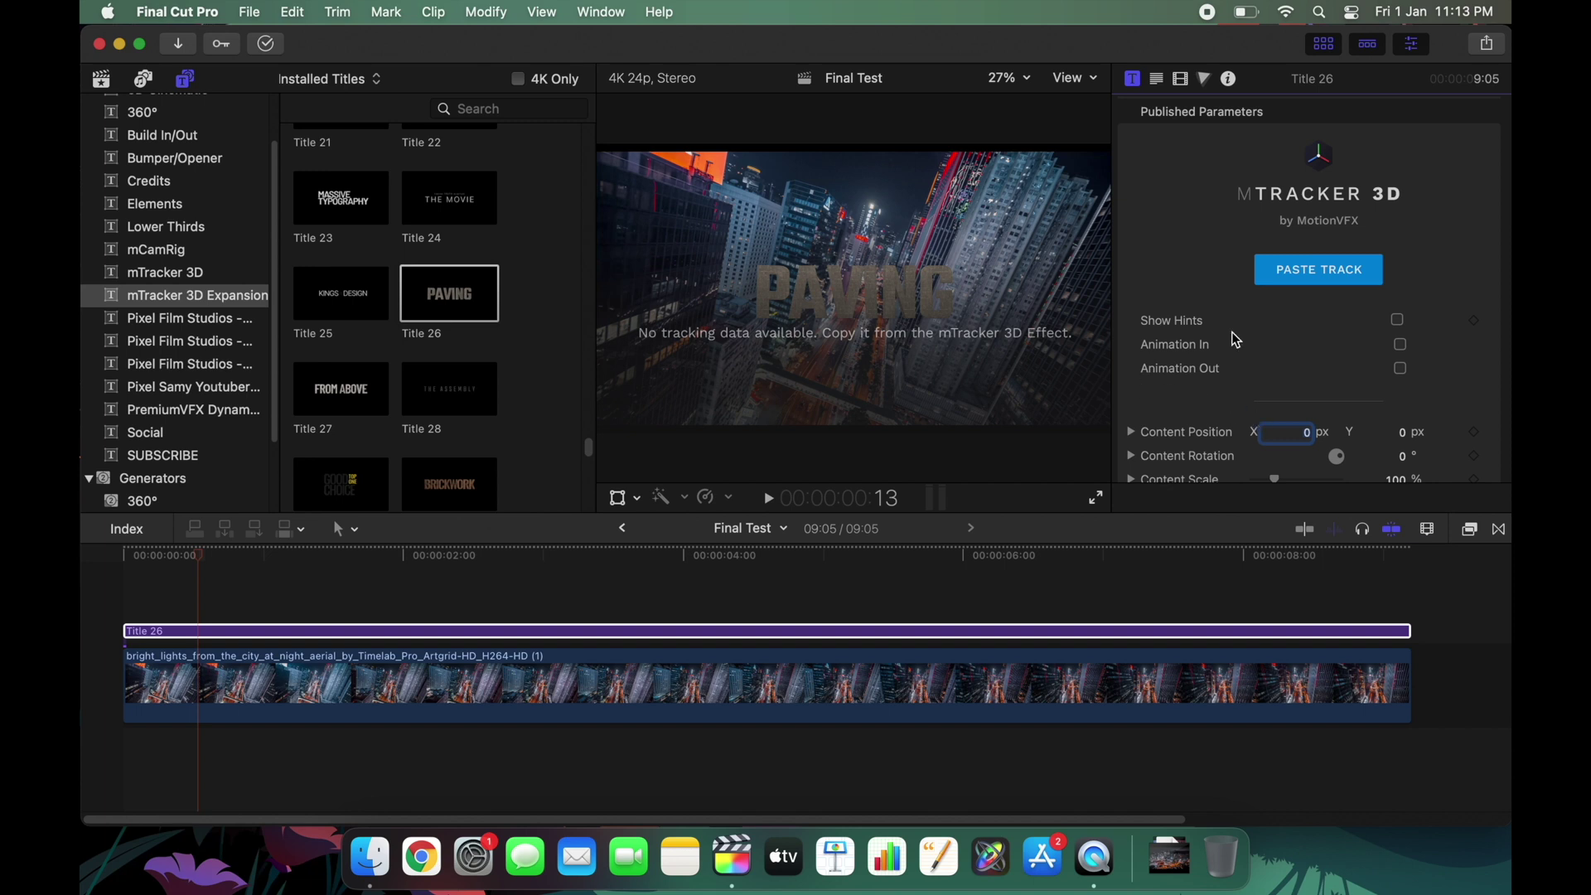
click(1277, 283)
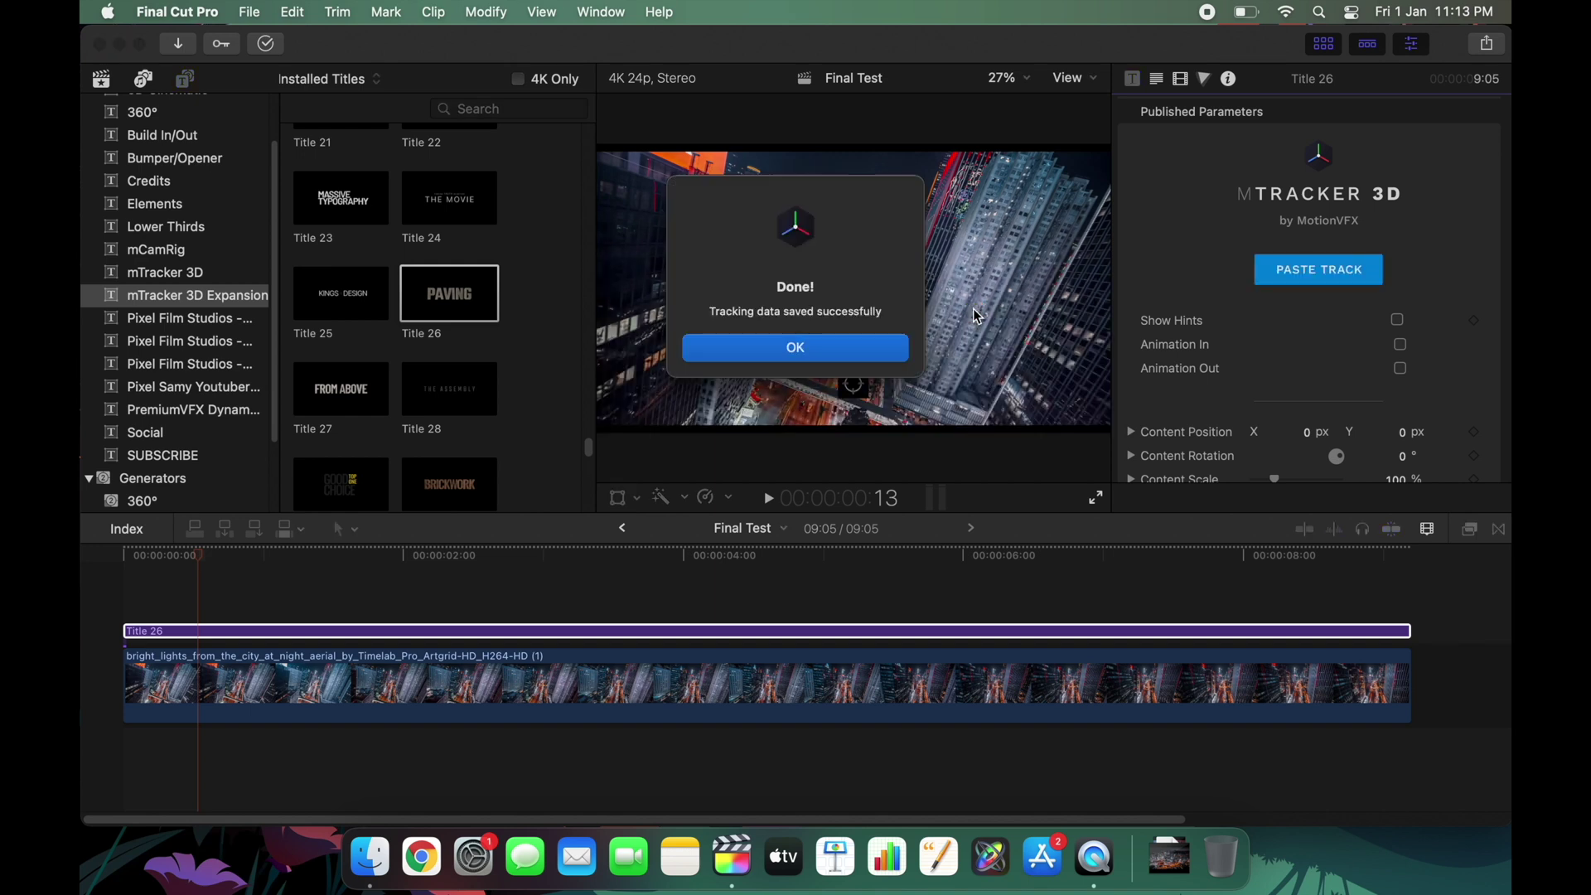
click(818, 349)
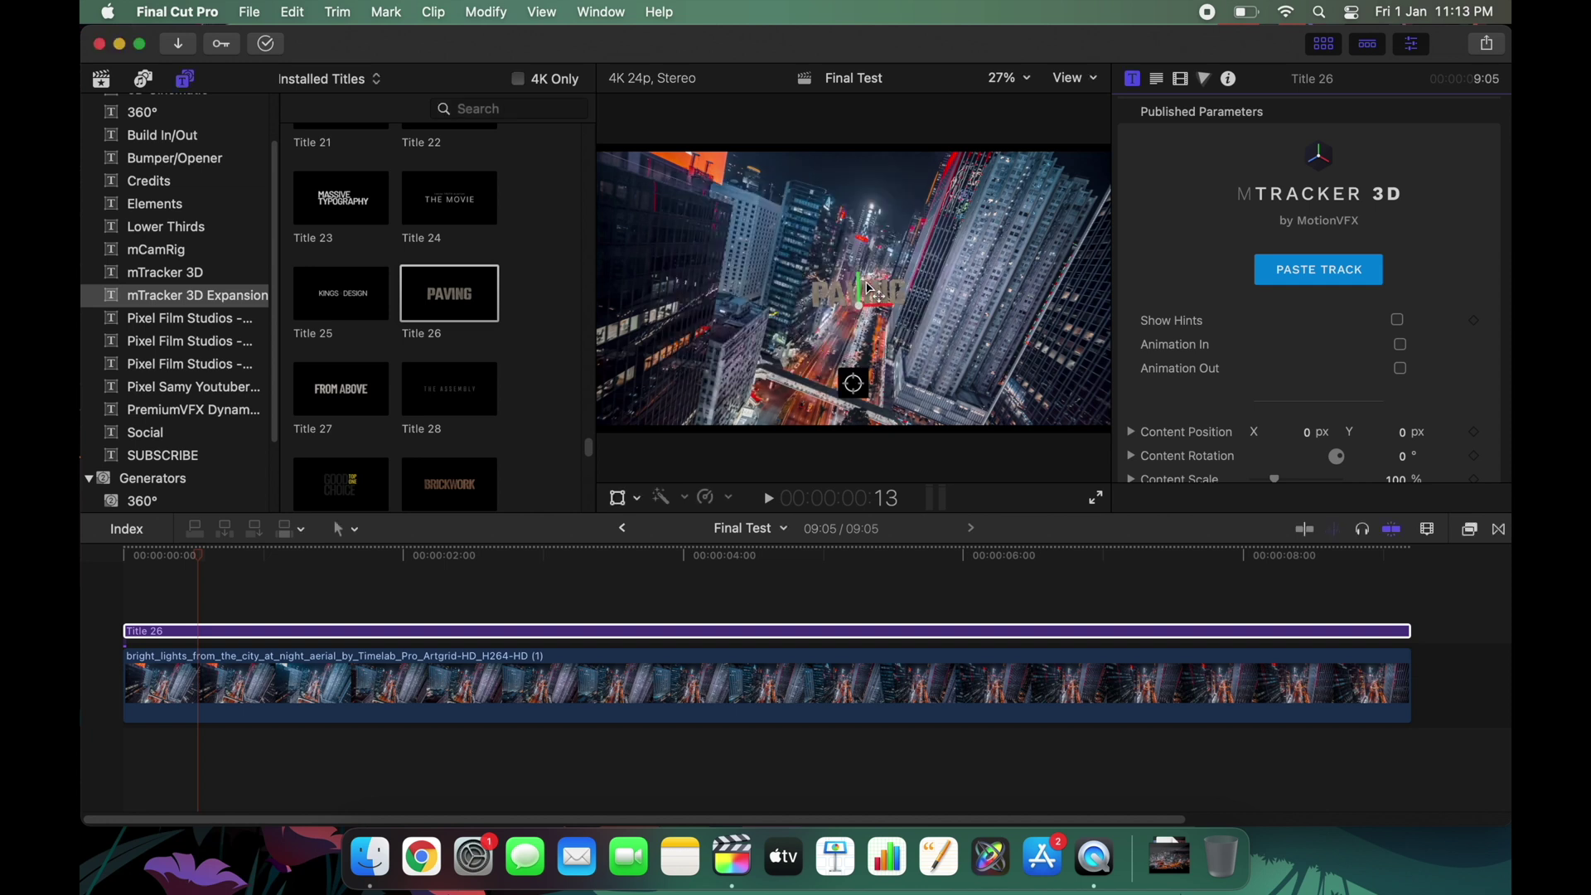
click(854, 385)
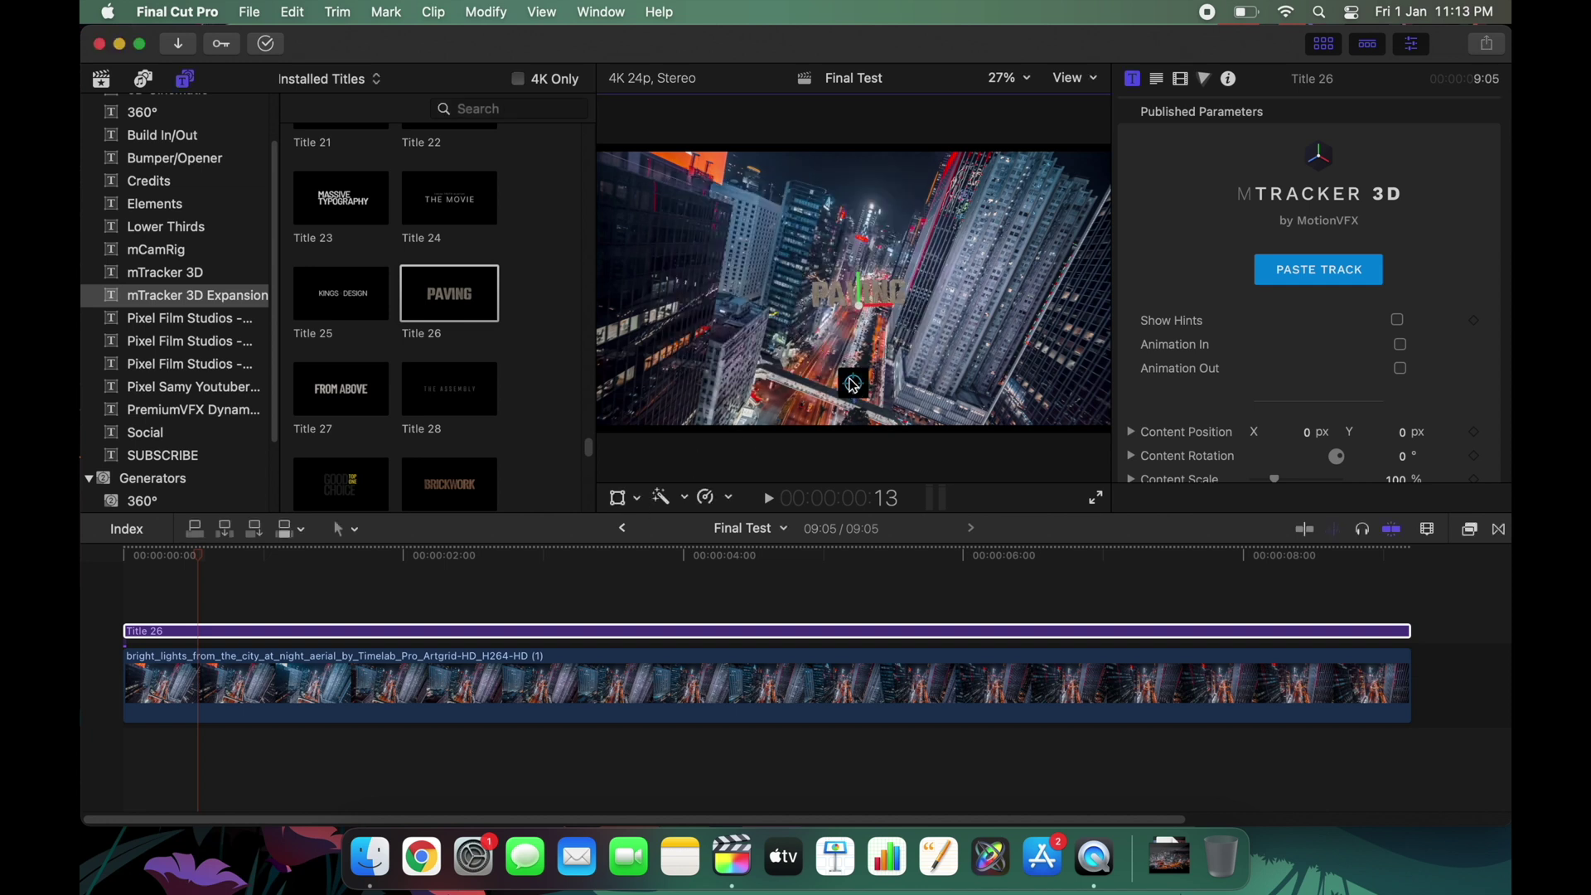
drag(805, 273, 854, 280)
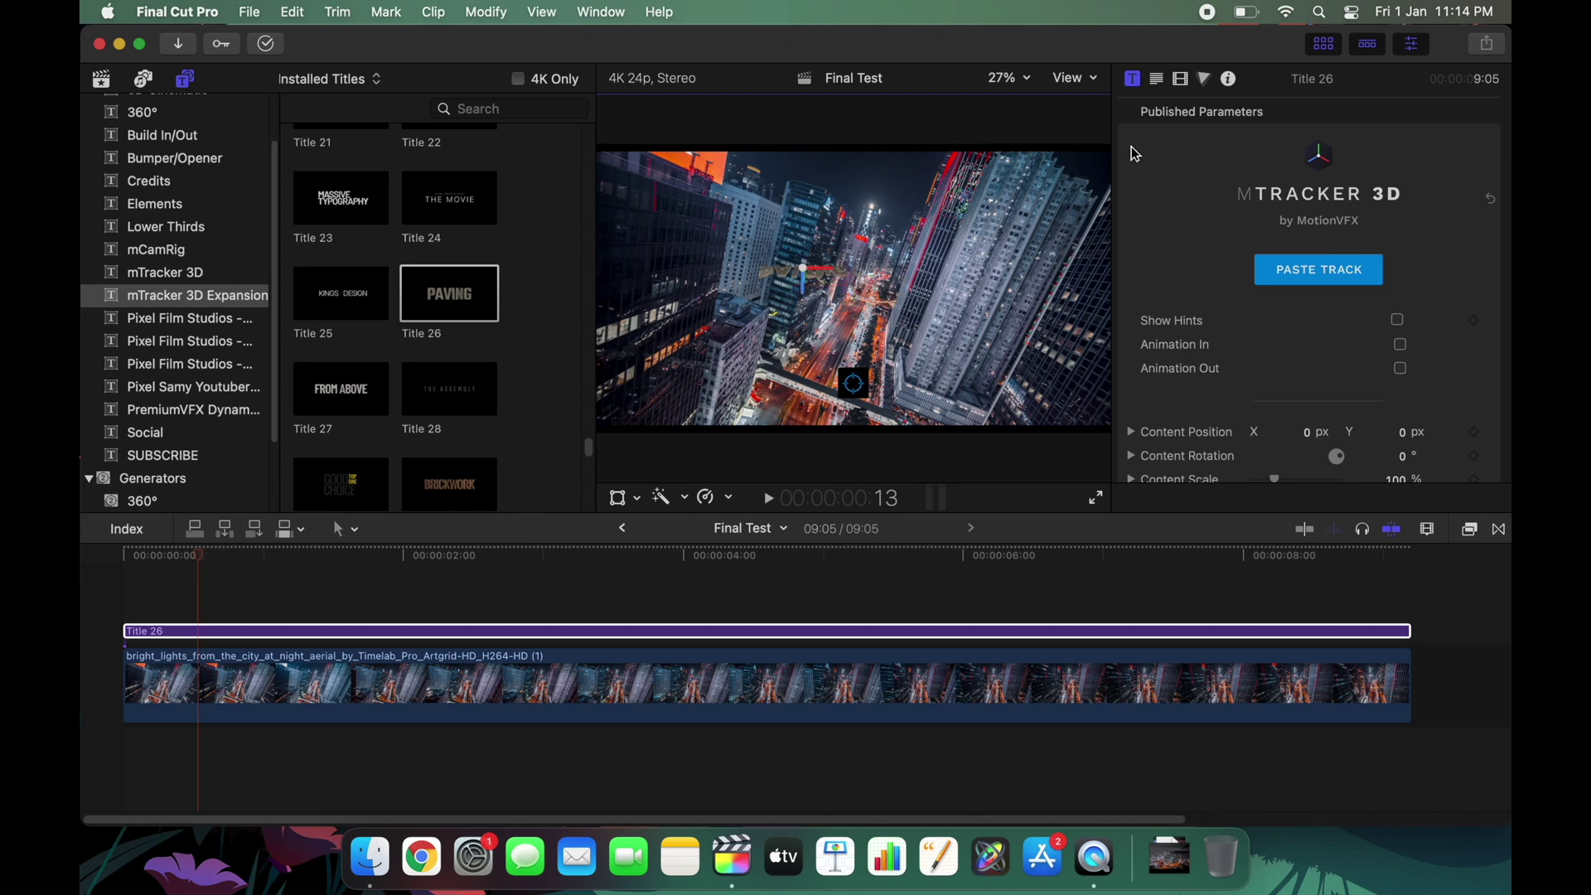
Set the title's content rotation to X -102°, Y about -16.3° and Z 10°.
scroll(1284, 389, down, 4)
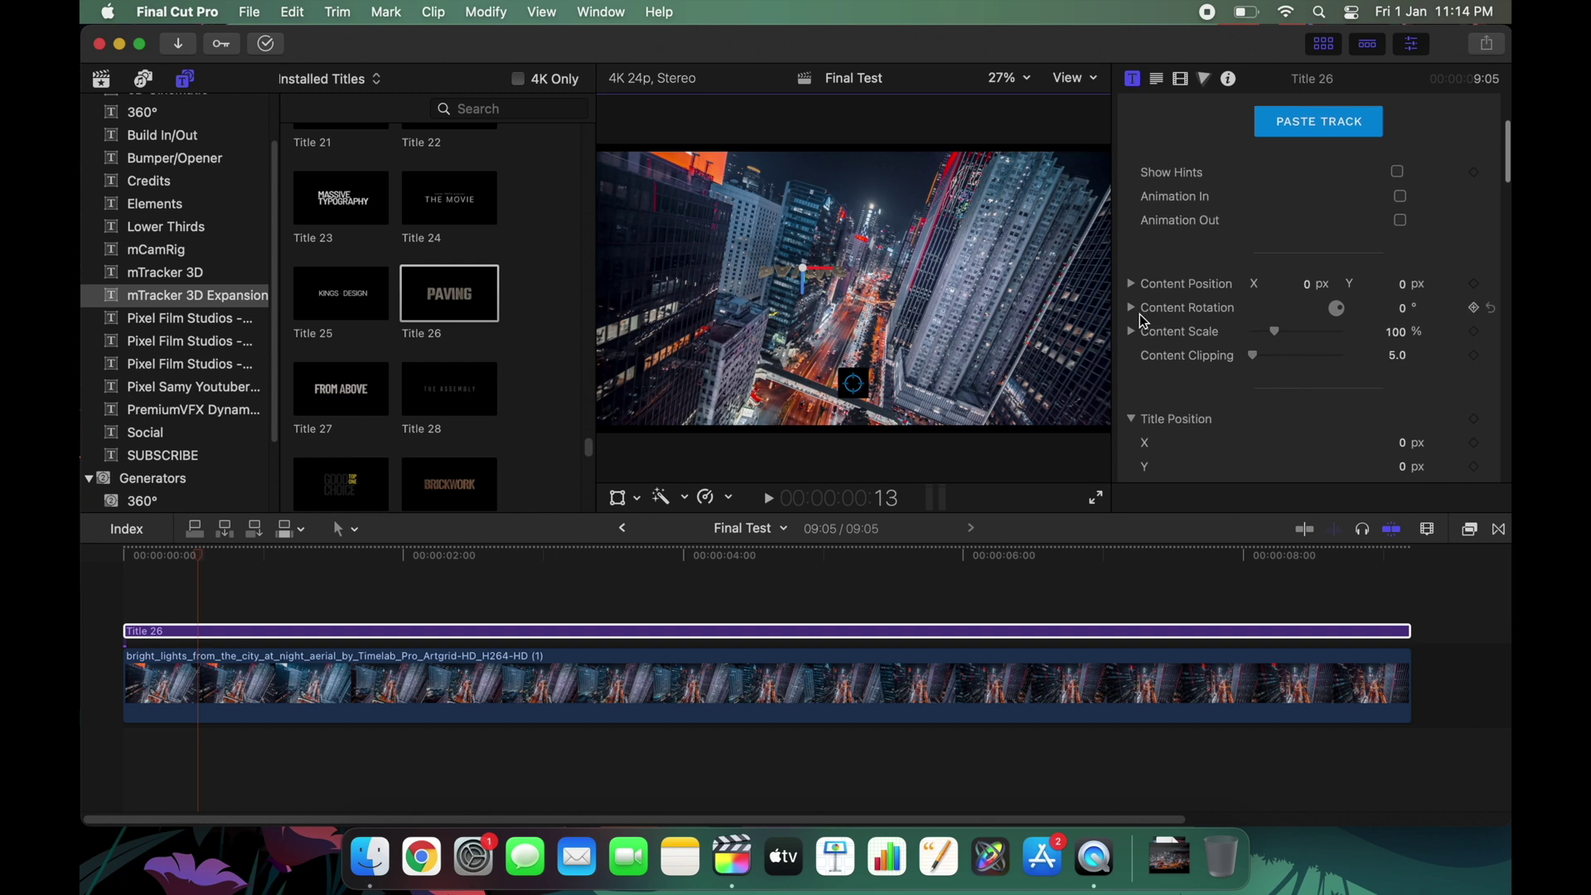
click(1133, 309)
scroll(1304, 381, down, 2)
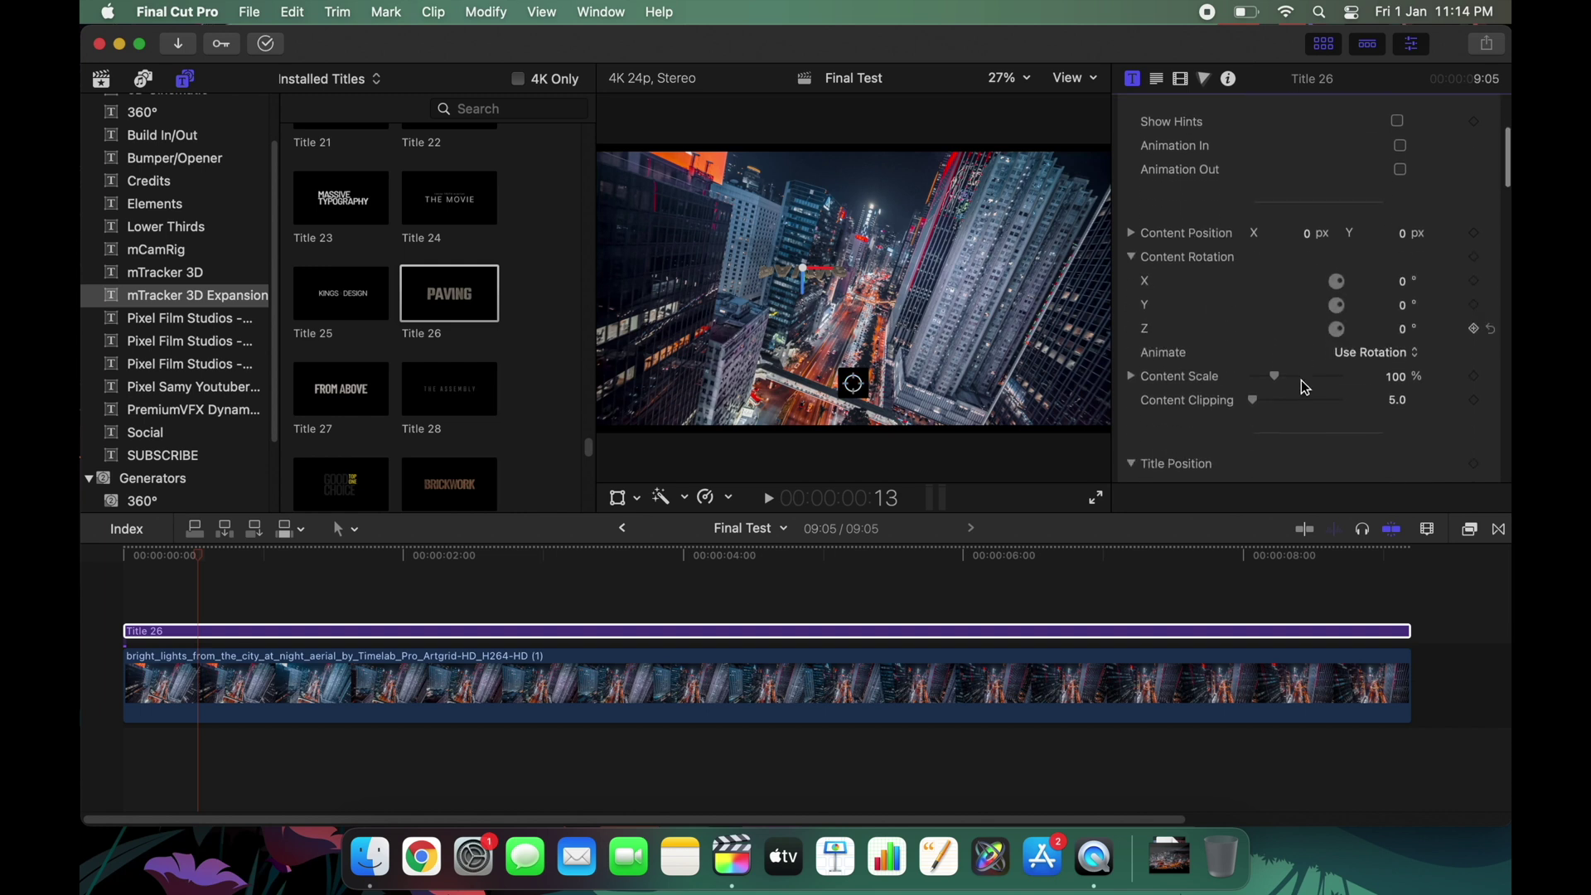
mouse_move(1400, 304)
mouse_down()
mouse_move(1401, 329)
mouse_move(1401, 280)
mouse_up()
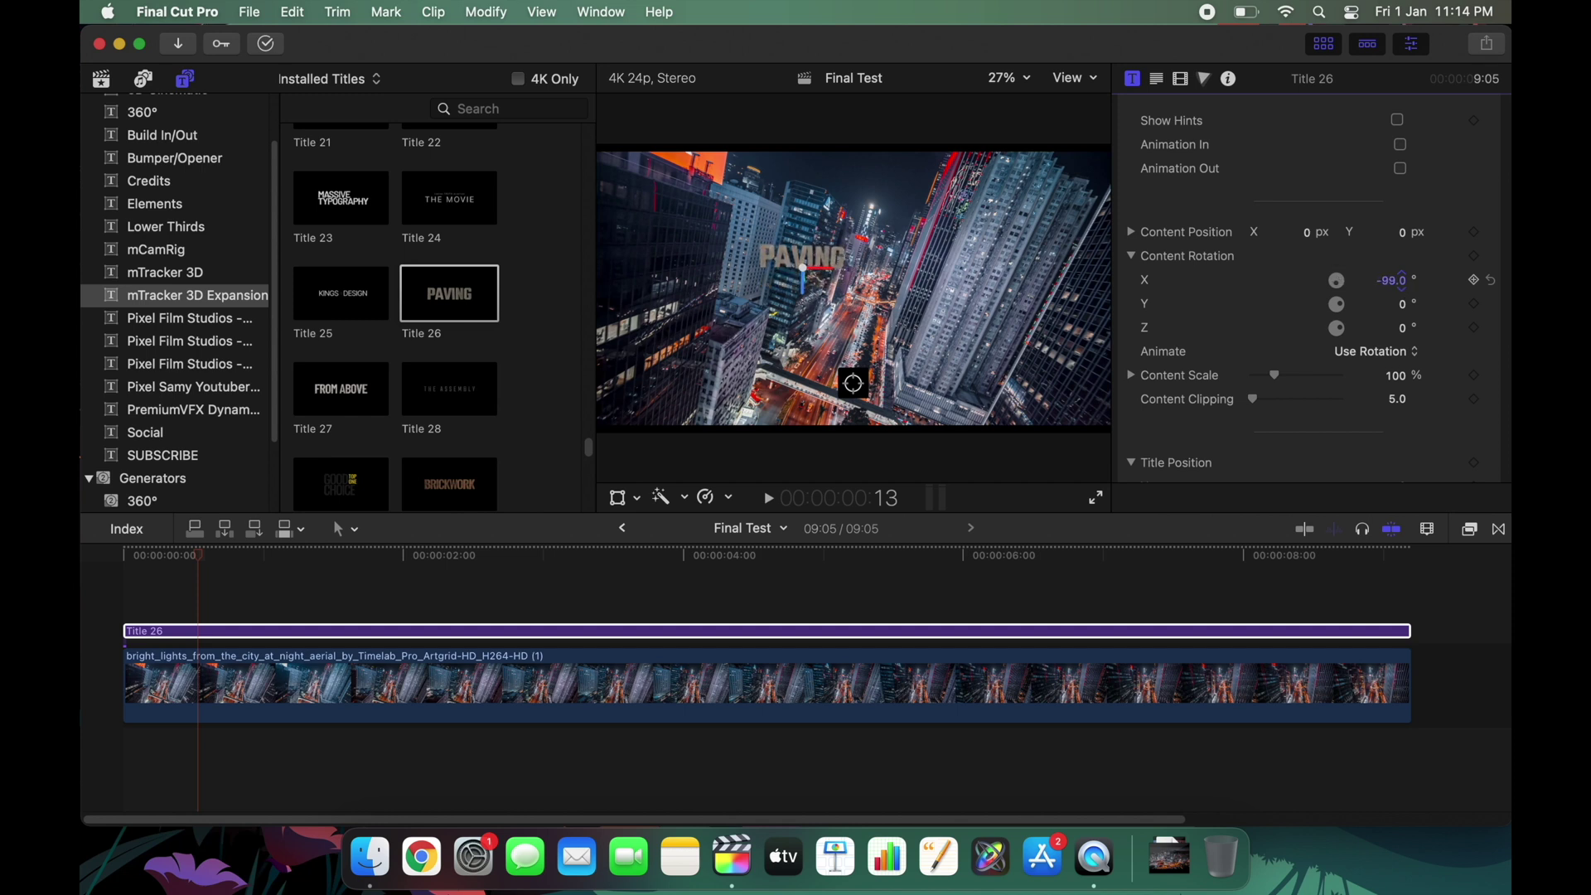
click(1405, 304)
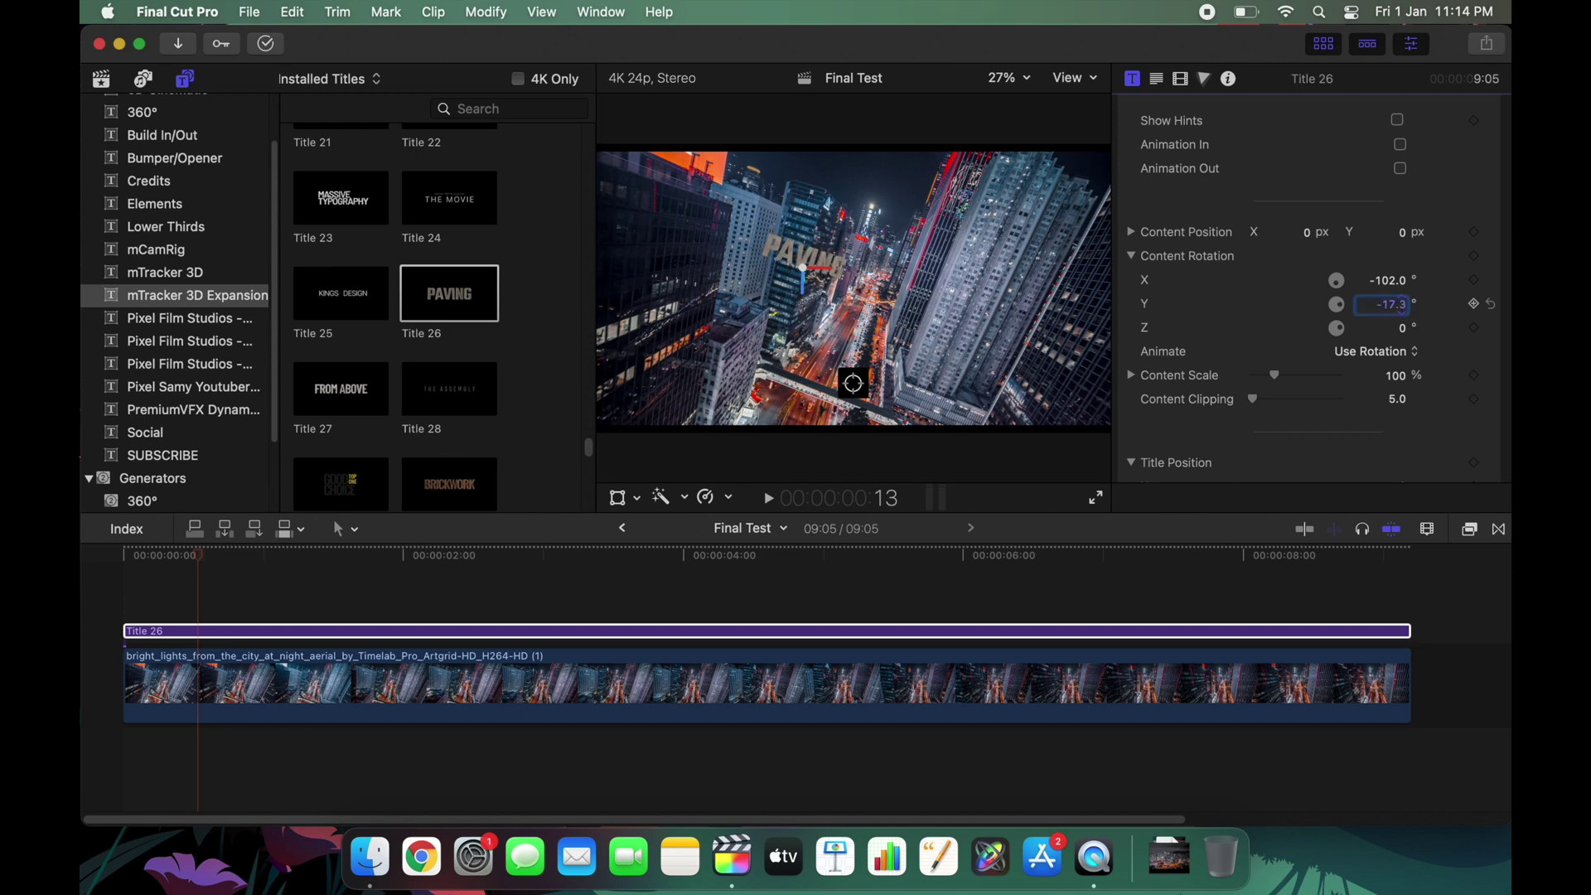
drag(1400, 327, 1400, 329)
click(908, 286)
drag(907, 286, 730, 259)
Replace the title text PAVING with 2021.
click(1132, 79)
scroll(1326, 290, down, 5)
double_click(1273, 323)
text(2021)
Scale the 2021 title to 400%, nudge it in the viewer, and play the sequence.
scroll(1219, 378, up, 6)
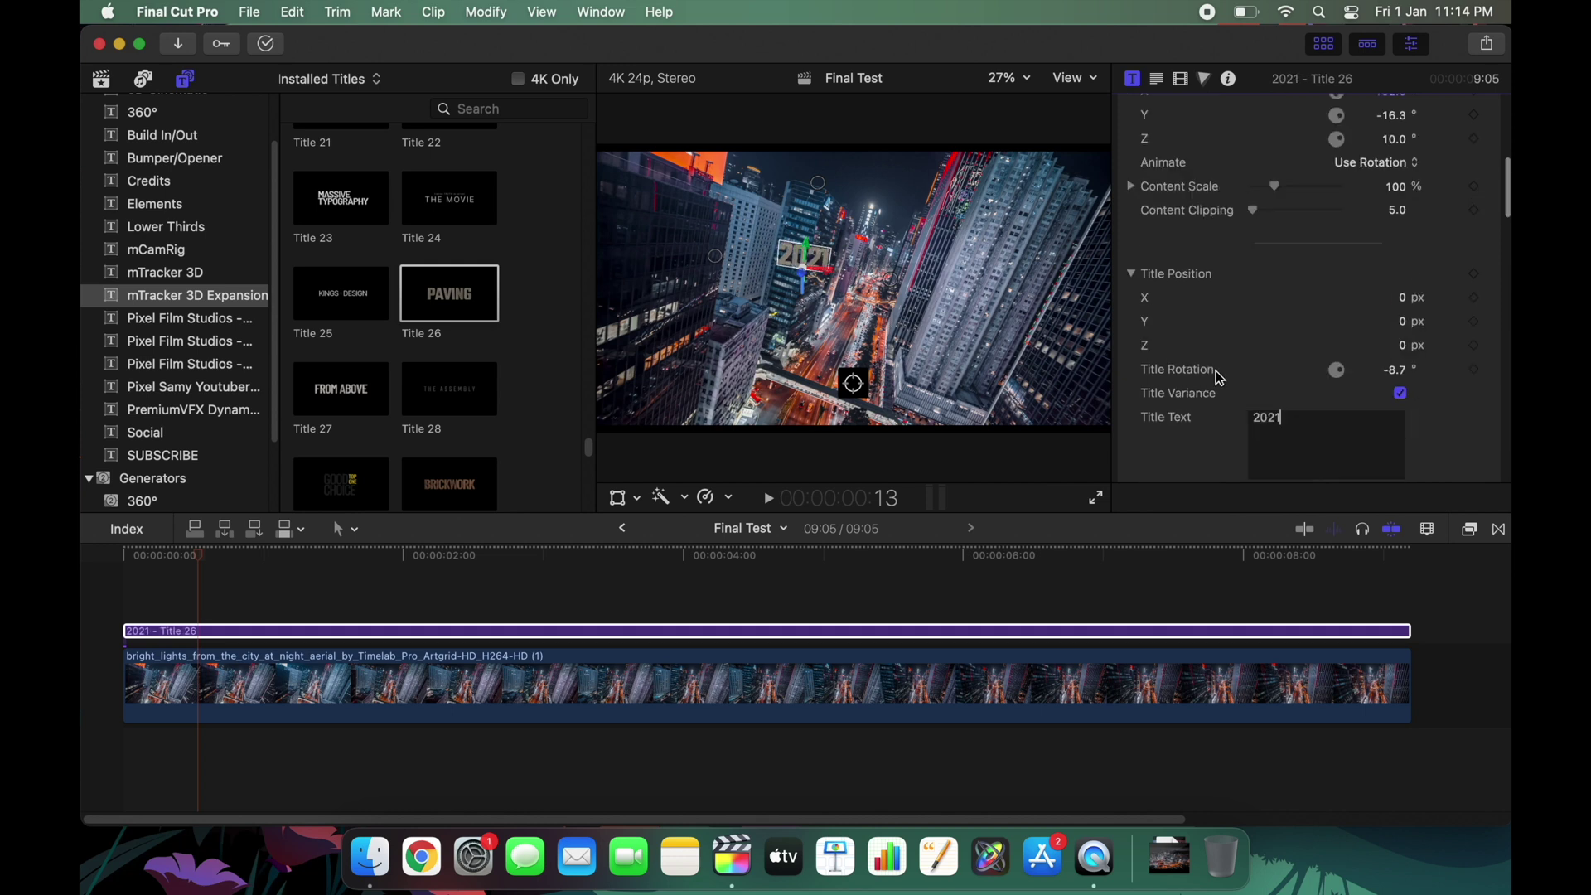
scroll(1226, 357, down, 1)
drag(1277, 315, 1346, 315)
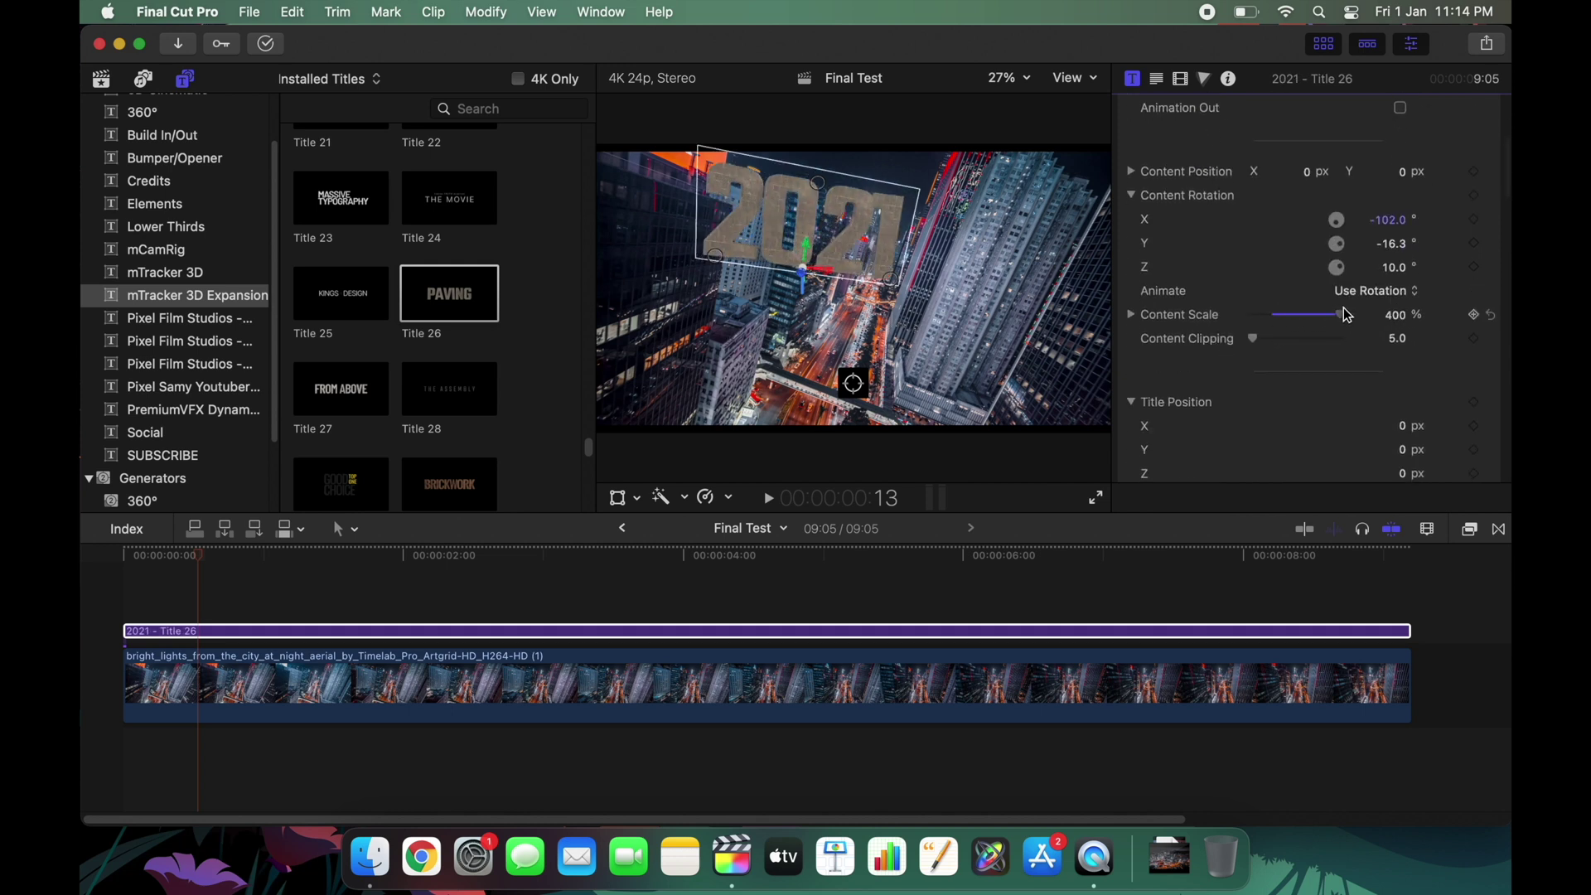
drag(872, 255, 926, 306)
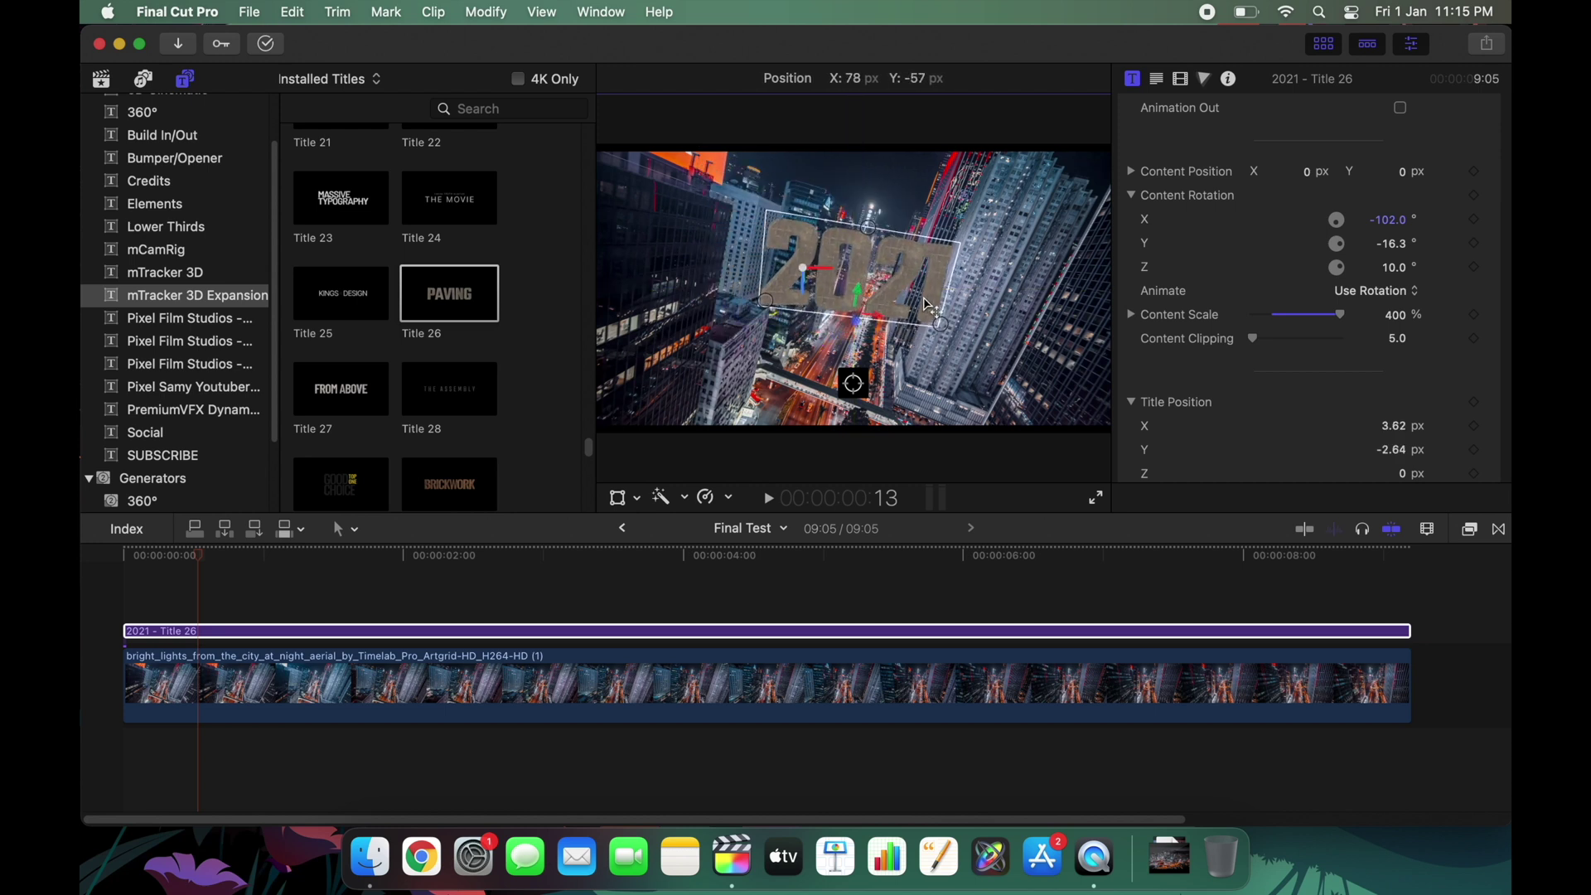
click(106, 638)
key(space)
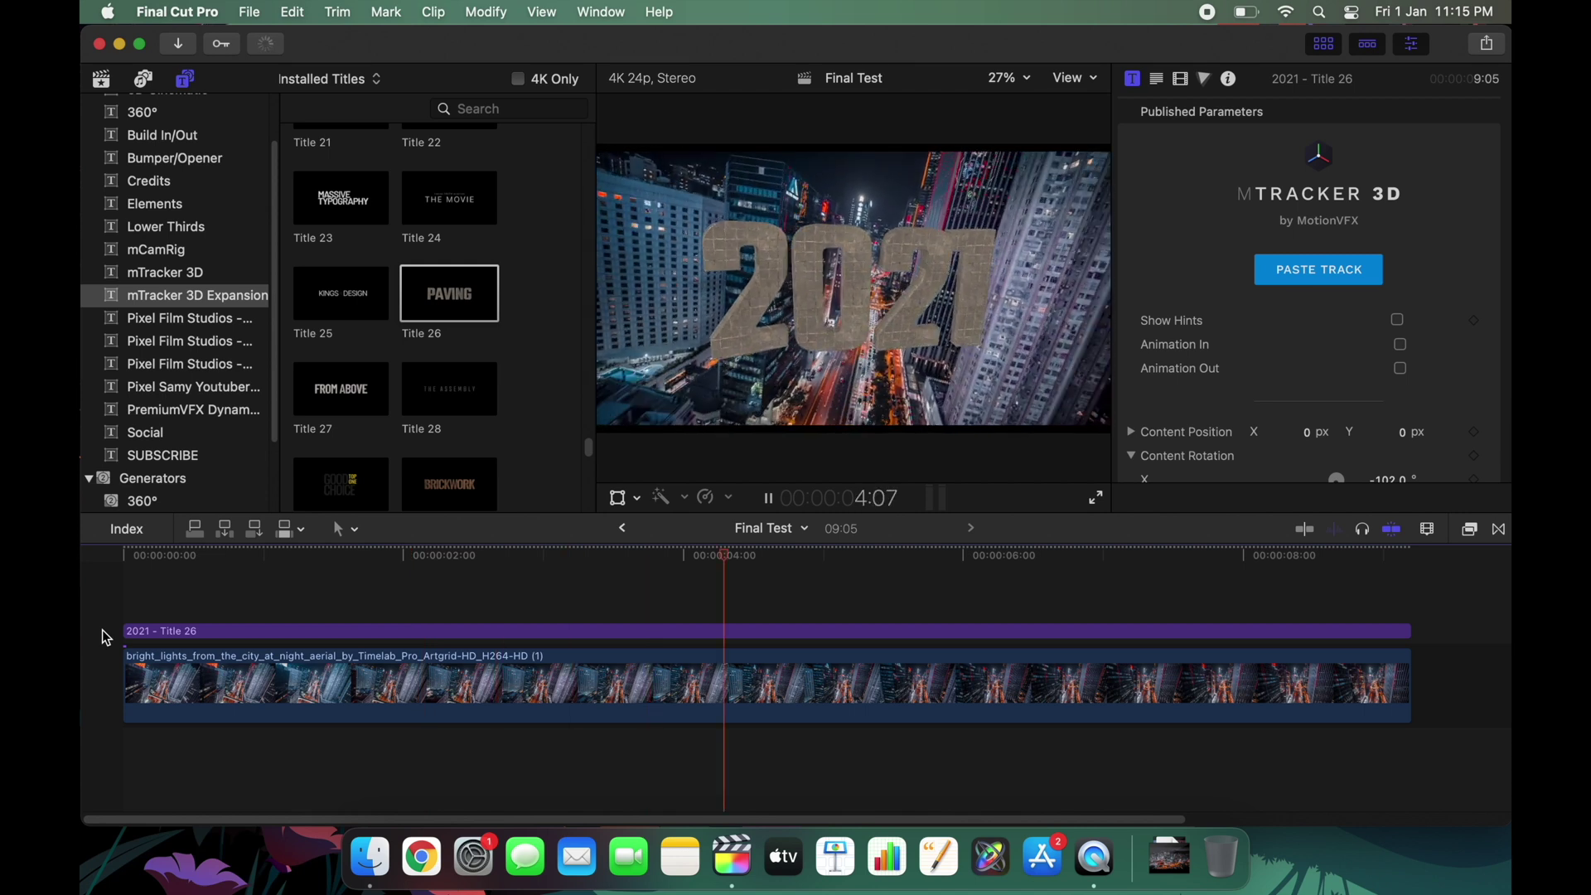
Stop playback, select the title, and step the playhead to 4:15, 5:11 and 5:14.
click(658, 630)
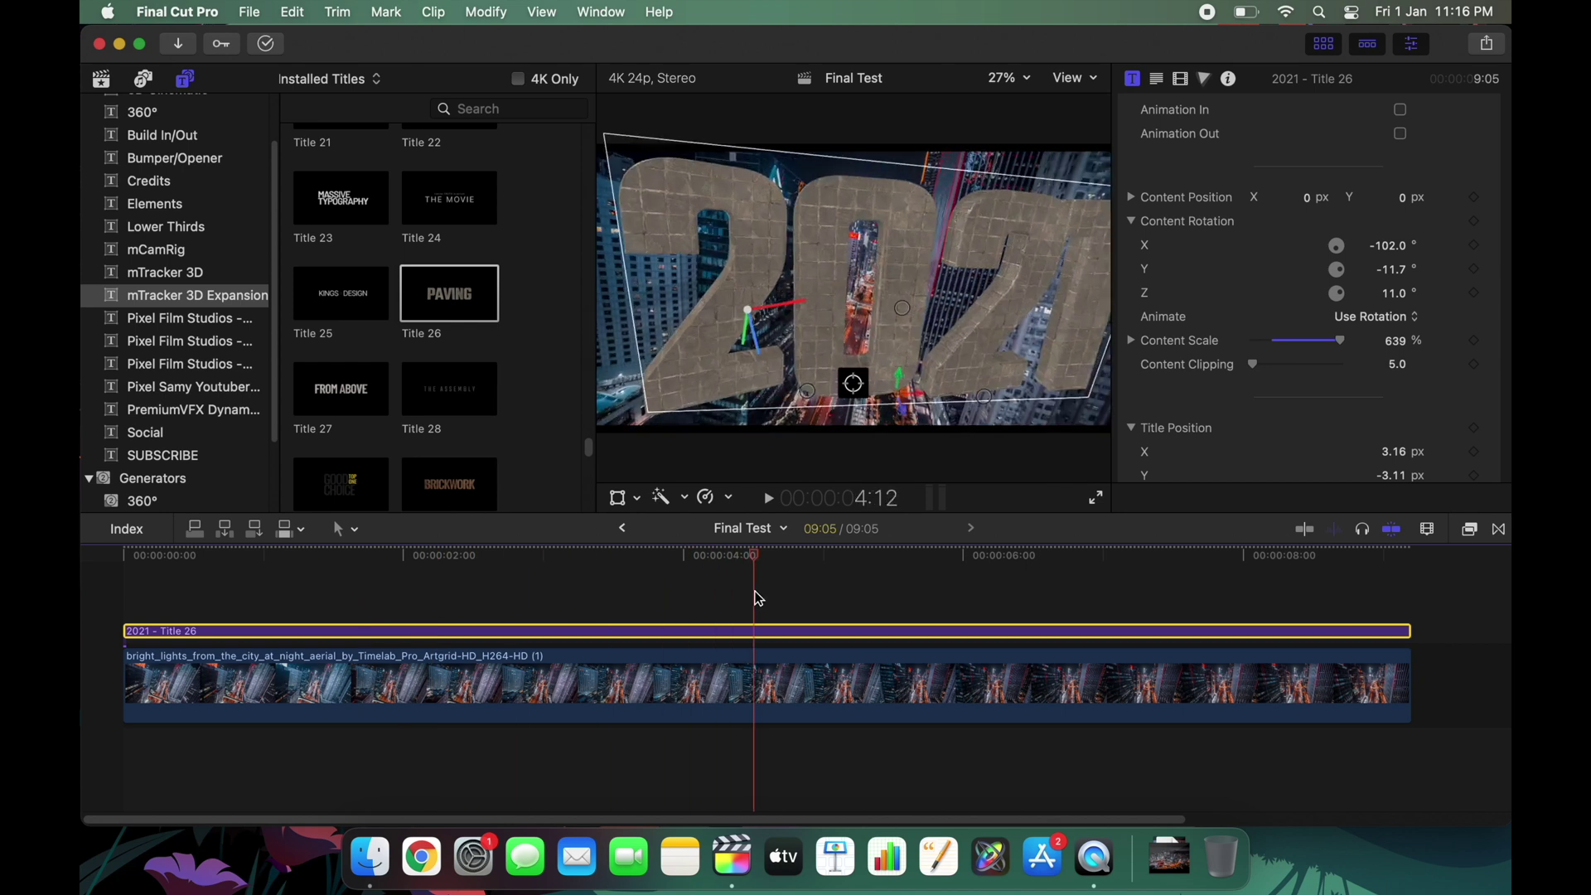
click(774, 560)
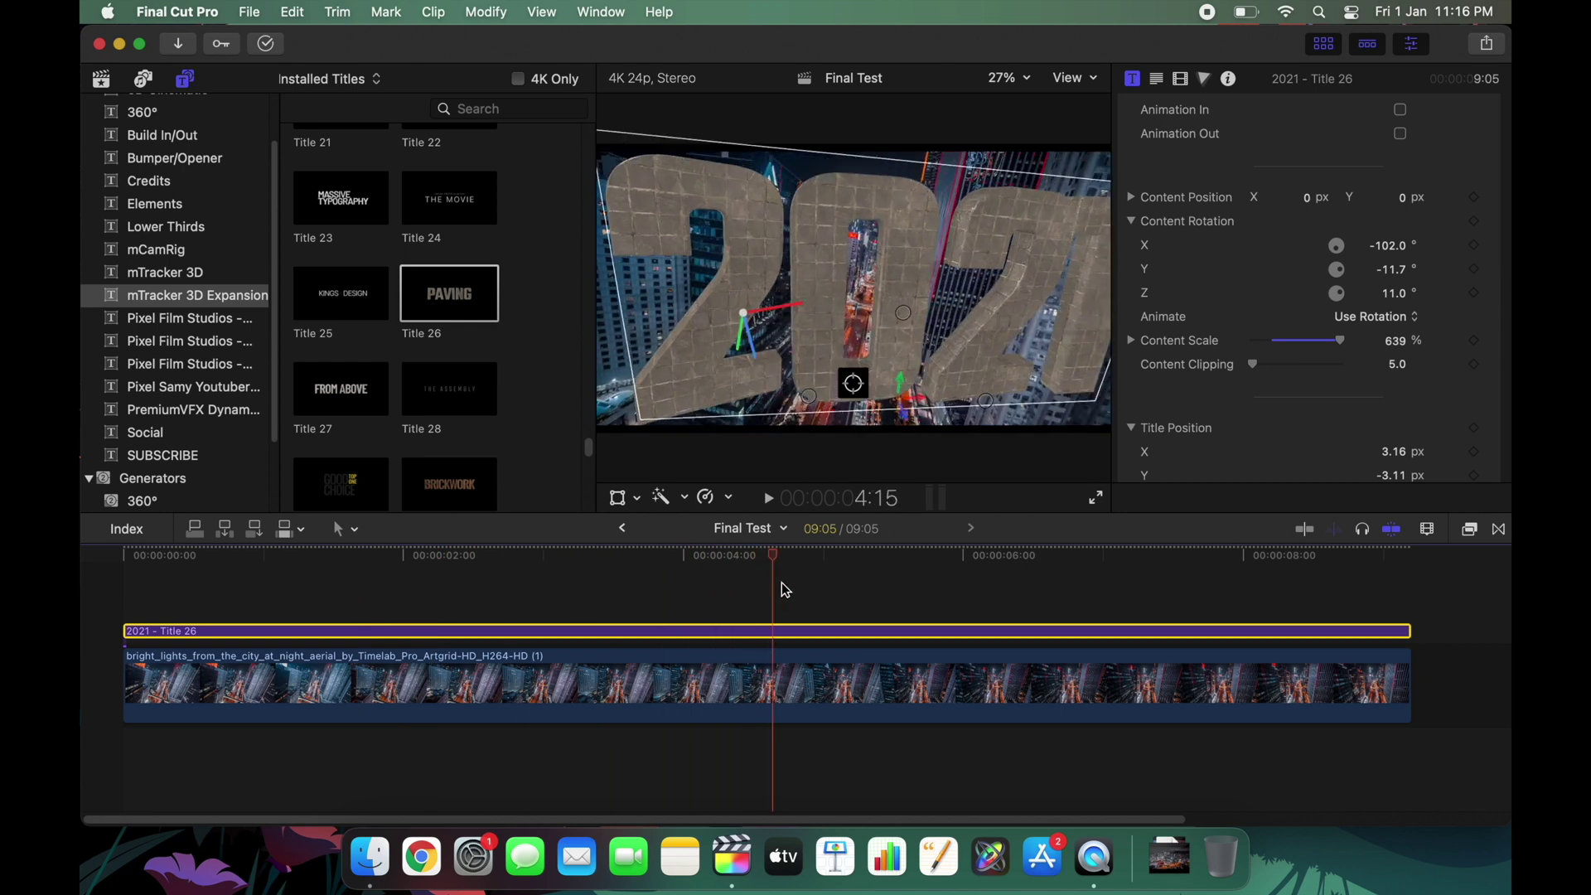
click(891, 558)
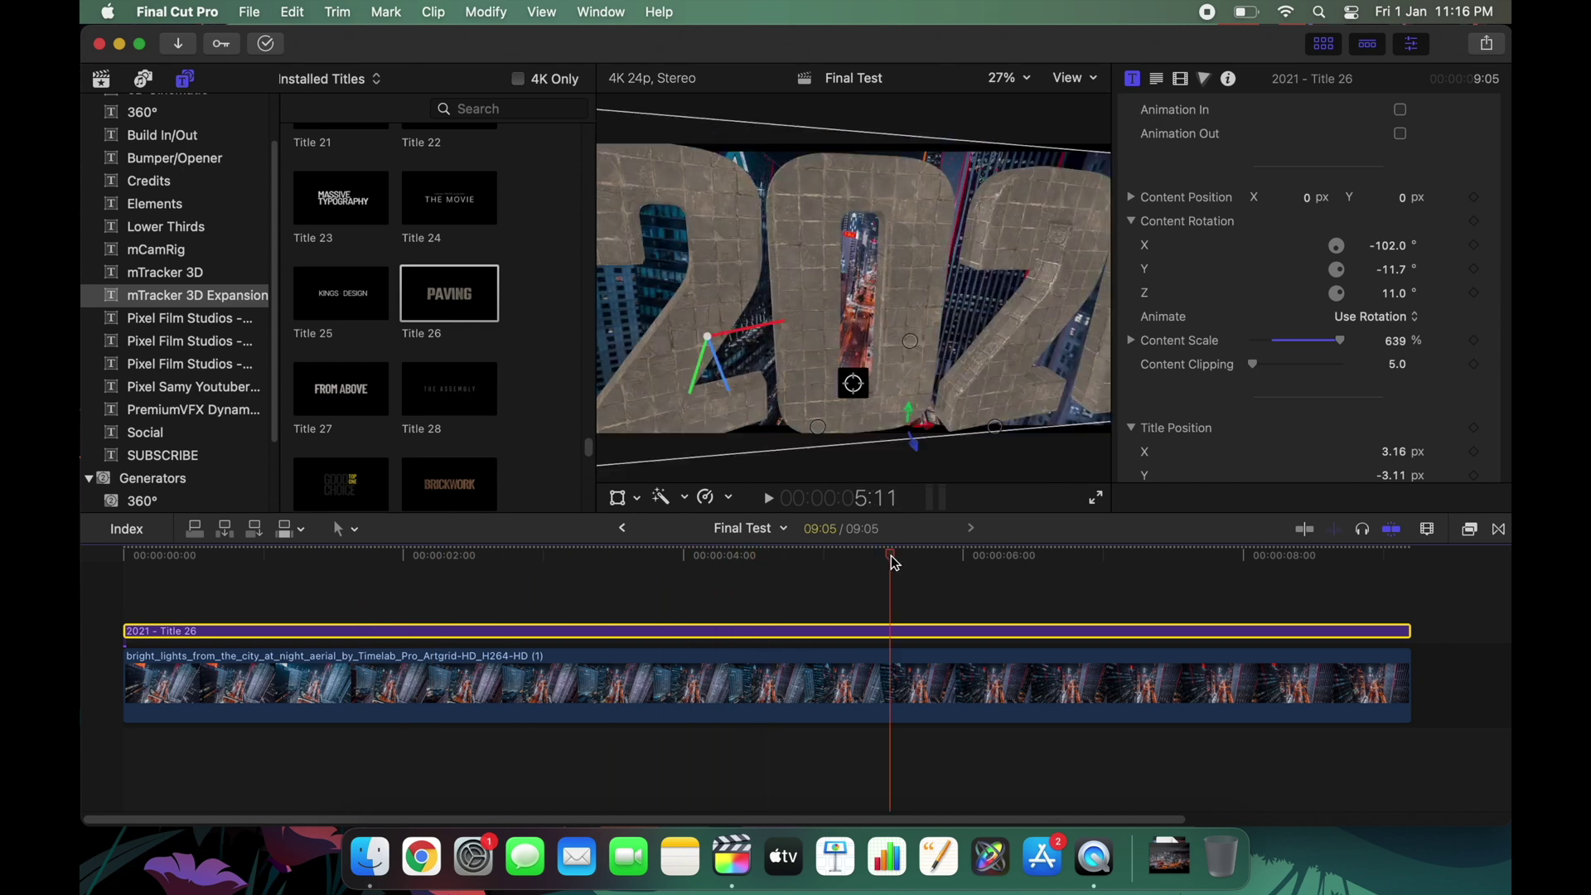
click(912, 629)
scroll(1240, 426, down, 8)
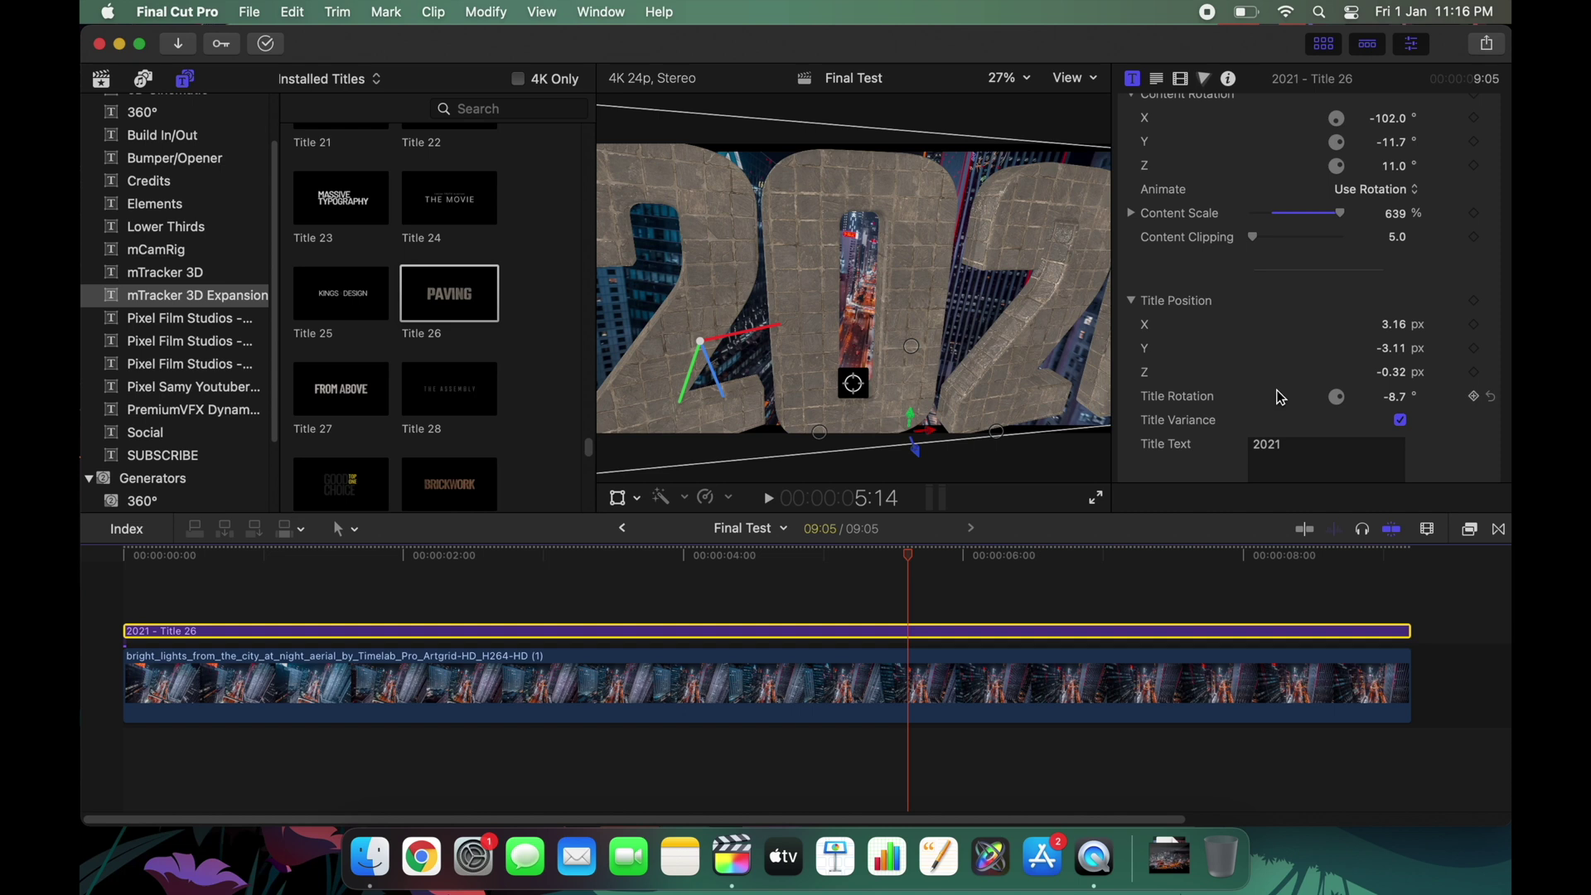
Set the 2021 title position to Z 4.75, X 2.02 and Y -2.2 px, then return to start.
mouse_move(1398, 378)
mouse_down()
mouse_move(1393, 324)
mouse_move(1393, 372)
mouse_up()
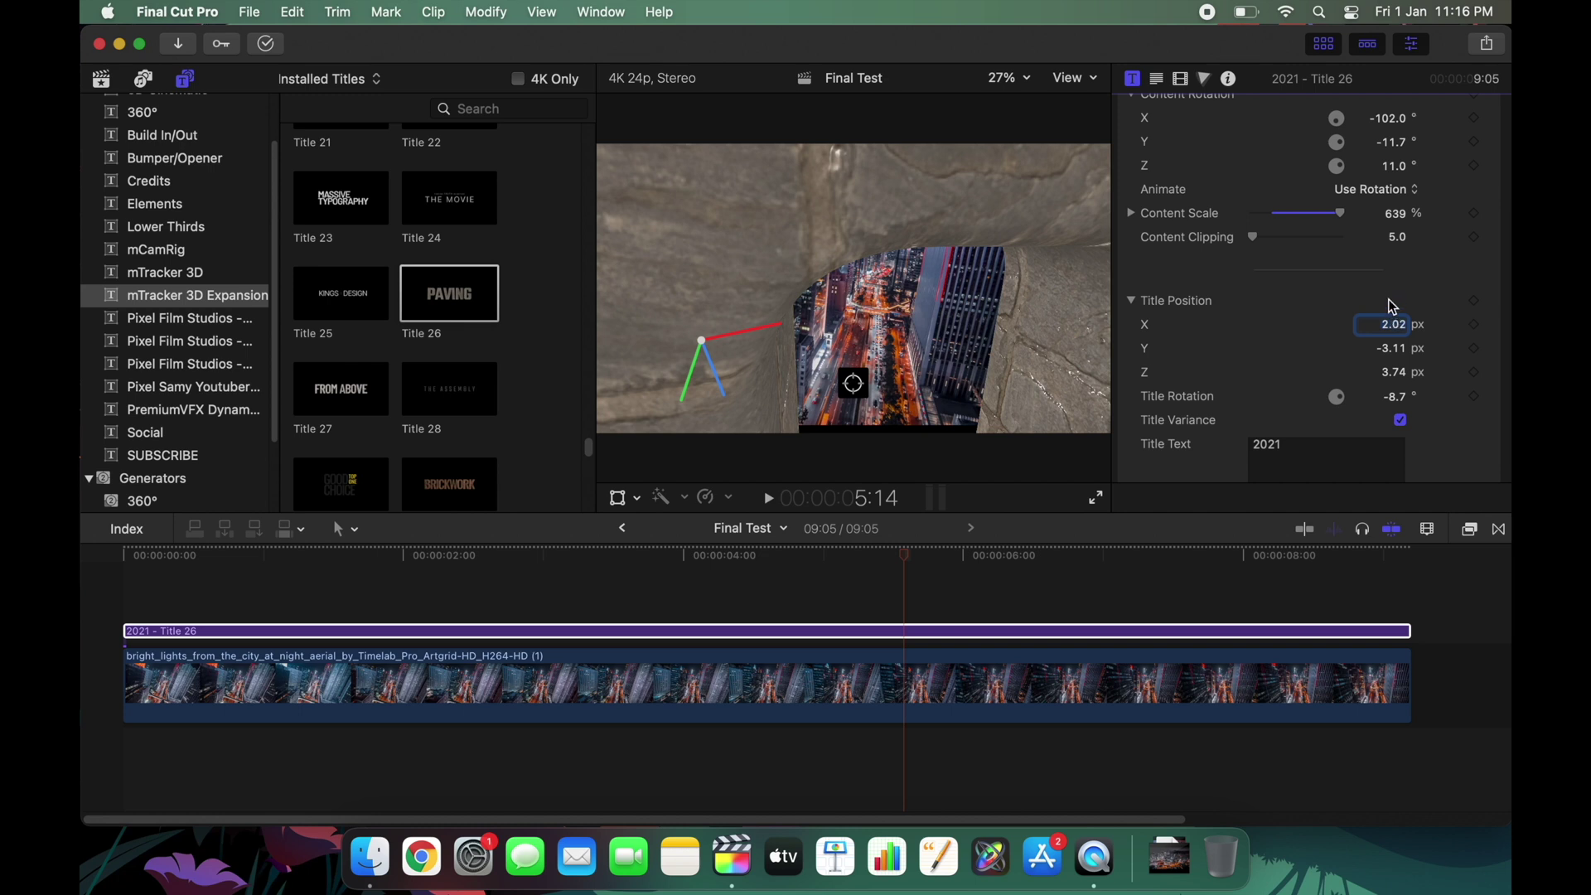
drag(1394, 322, 1400, 338)
mouse_move(1391, 348)
mouse_down()
mouse_move(1407, 378)
mouse_move(1393, 372)
mouse_up()
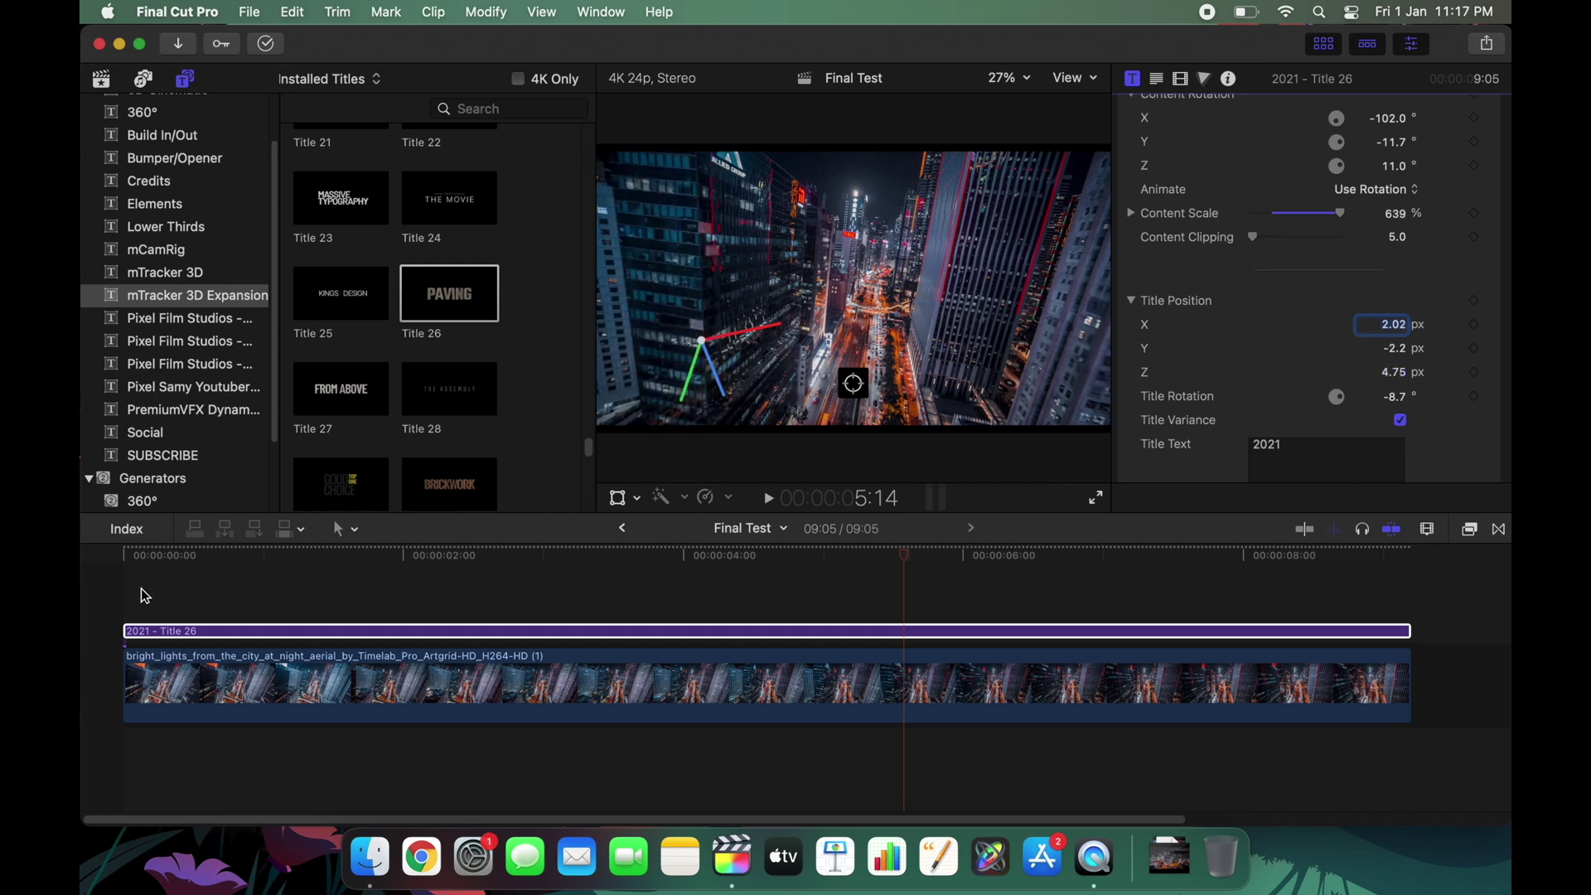
click(107, 580)
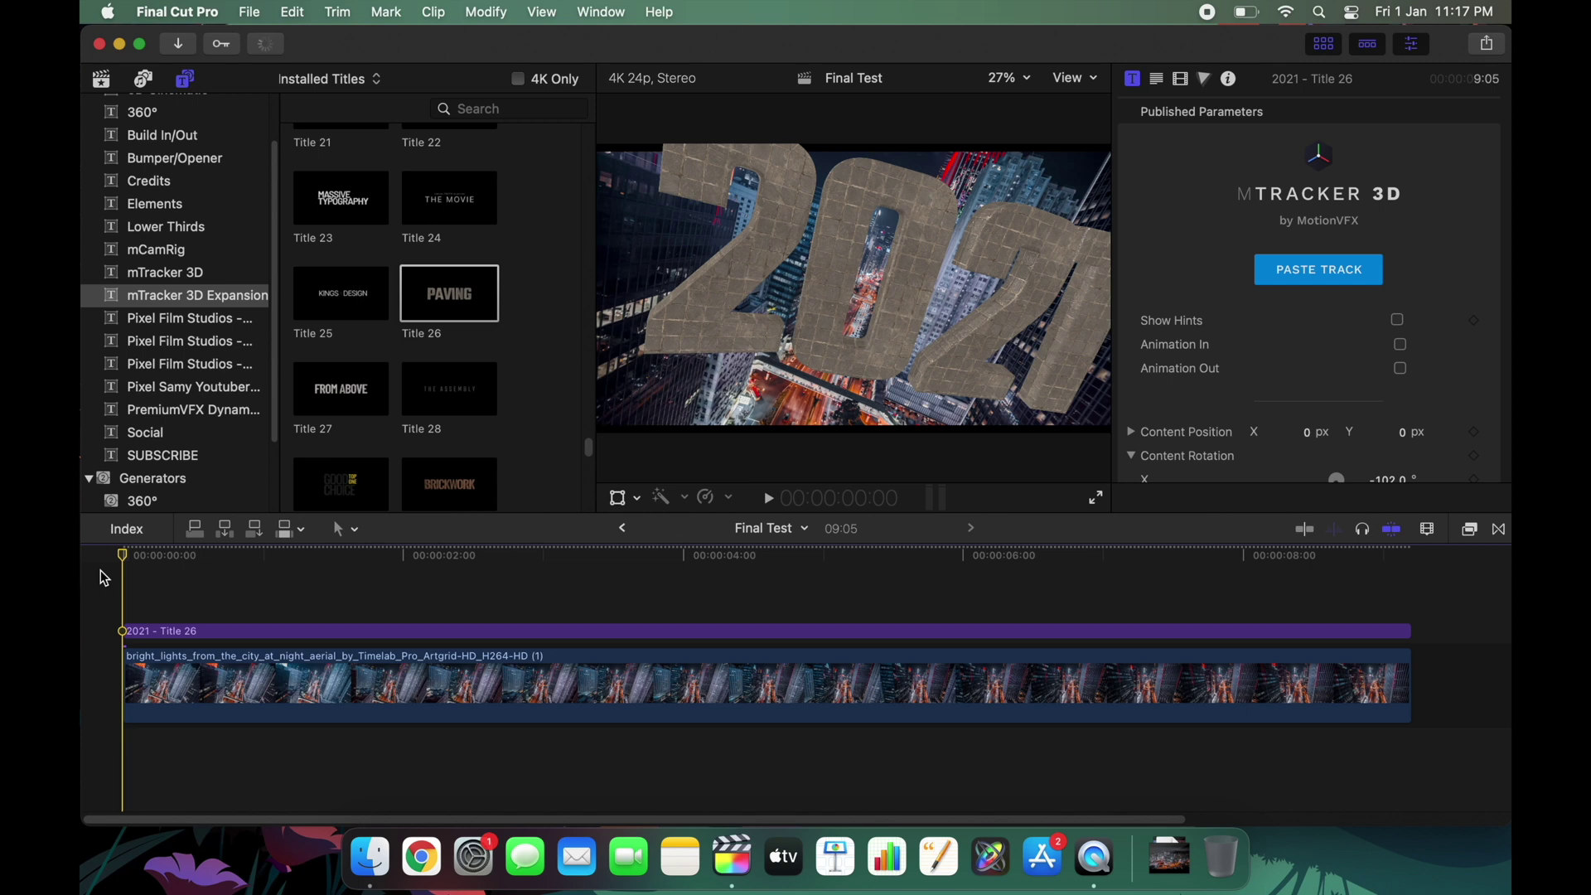
key(space)
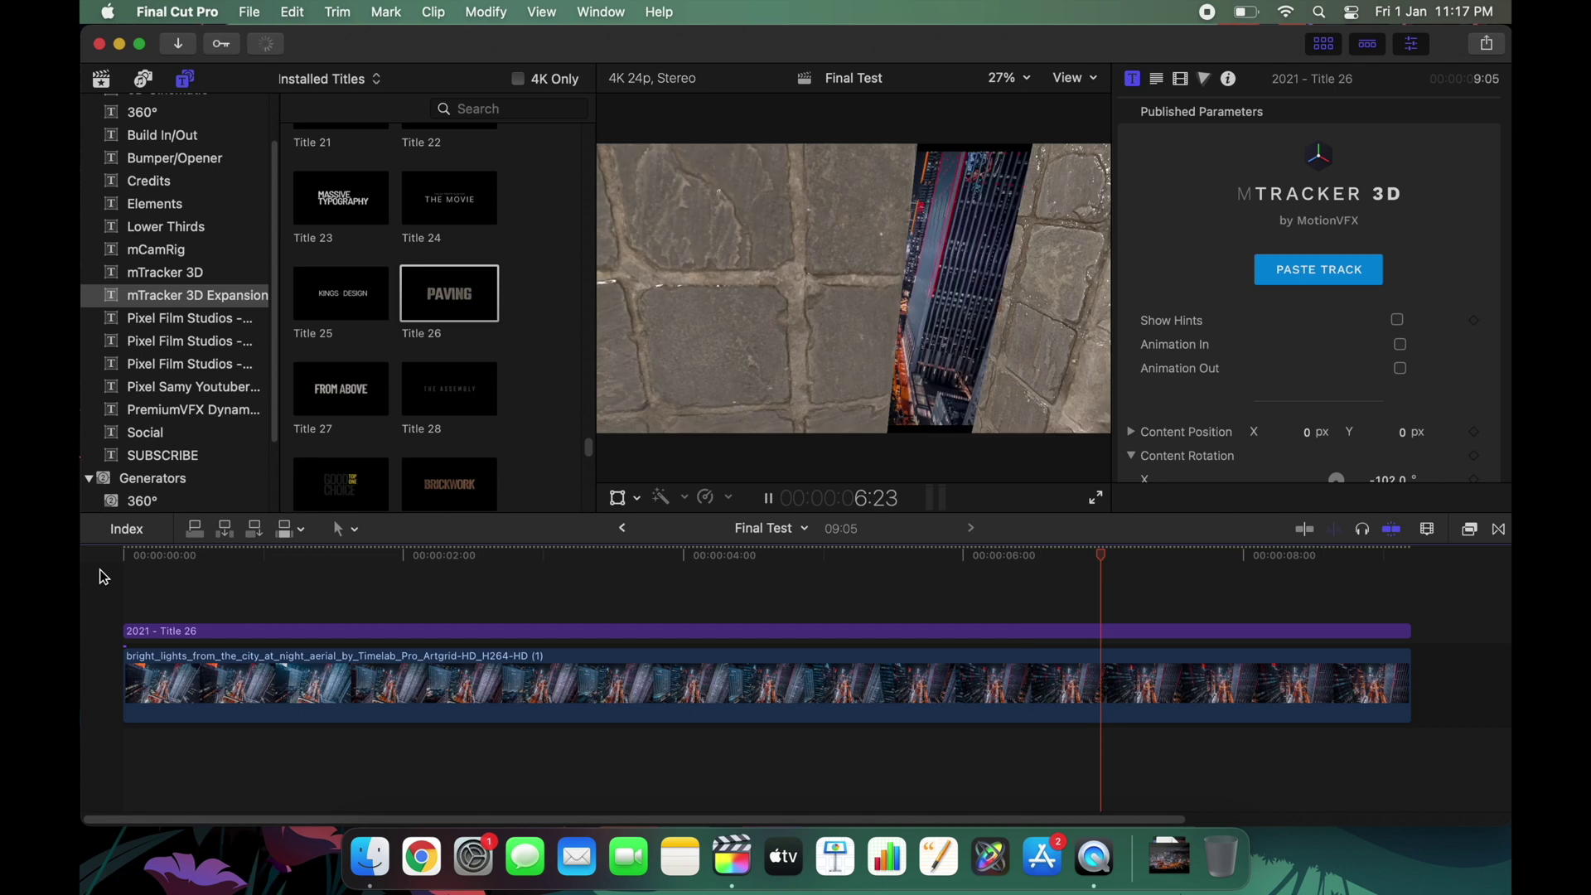
key(space)
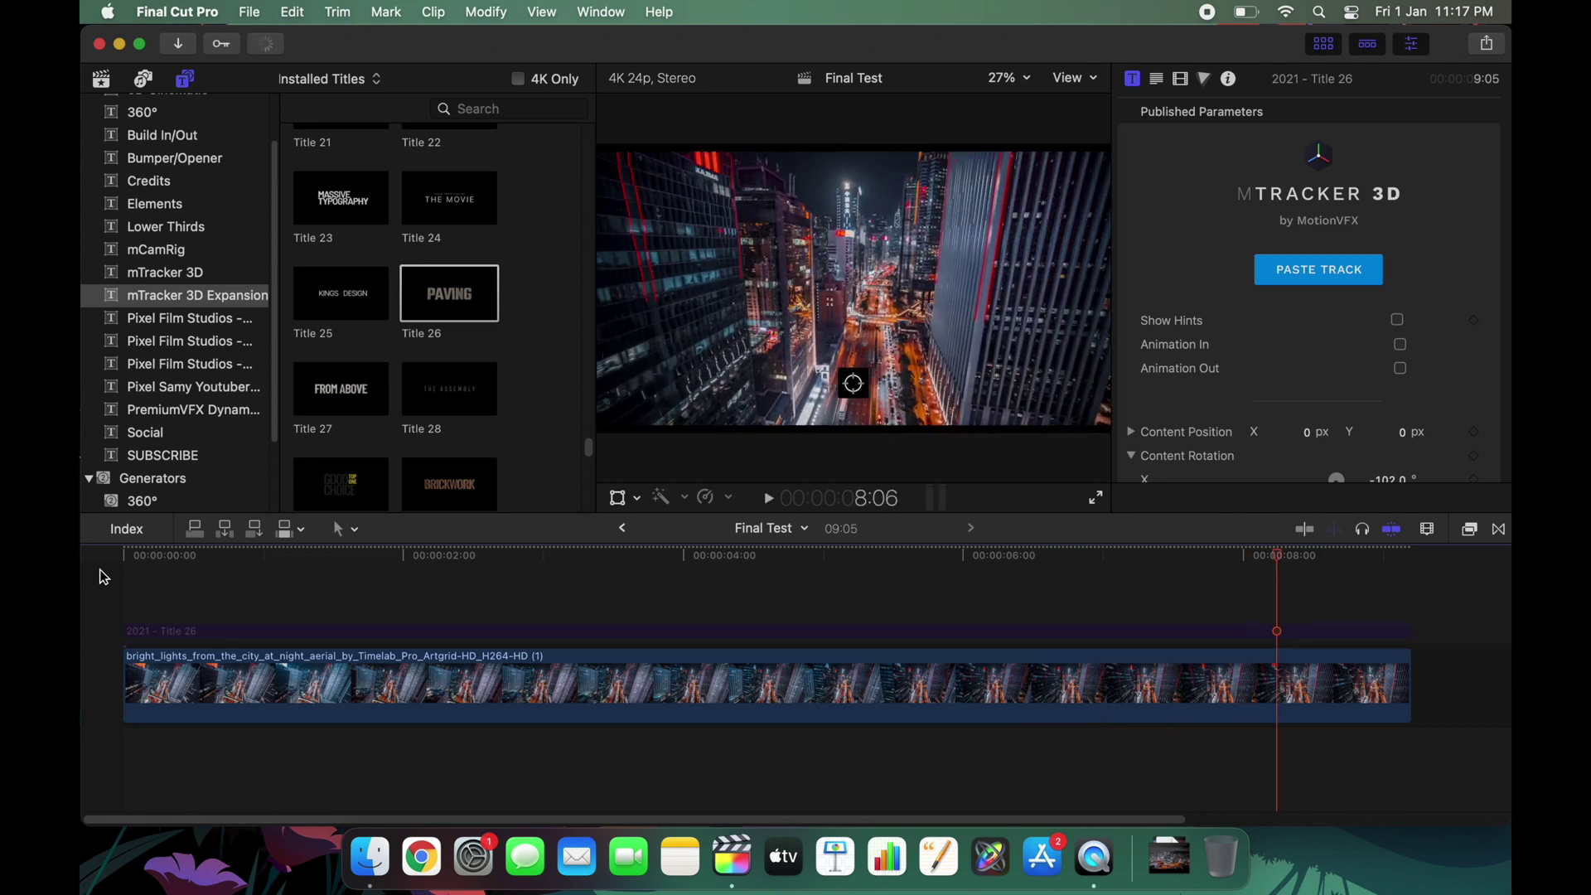
click(562, 632)
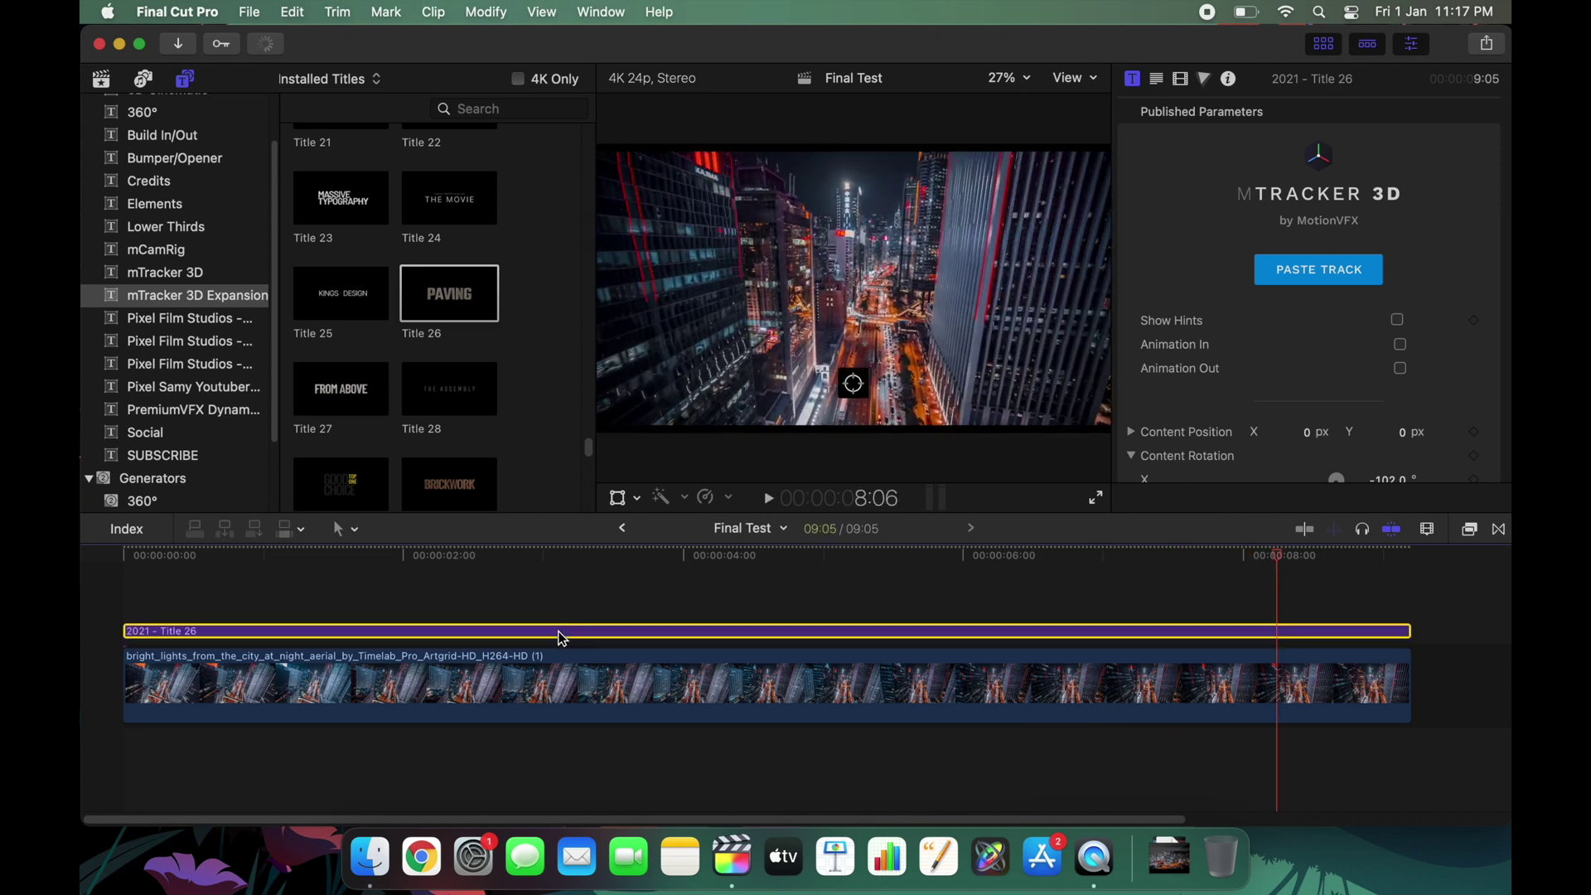
click(99, 575)
key(shift+slash)
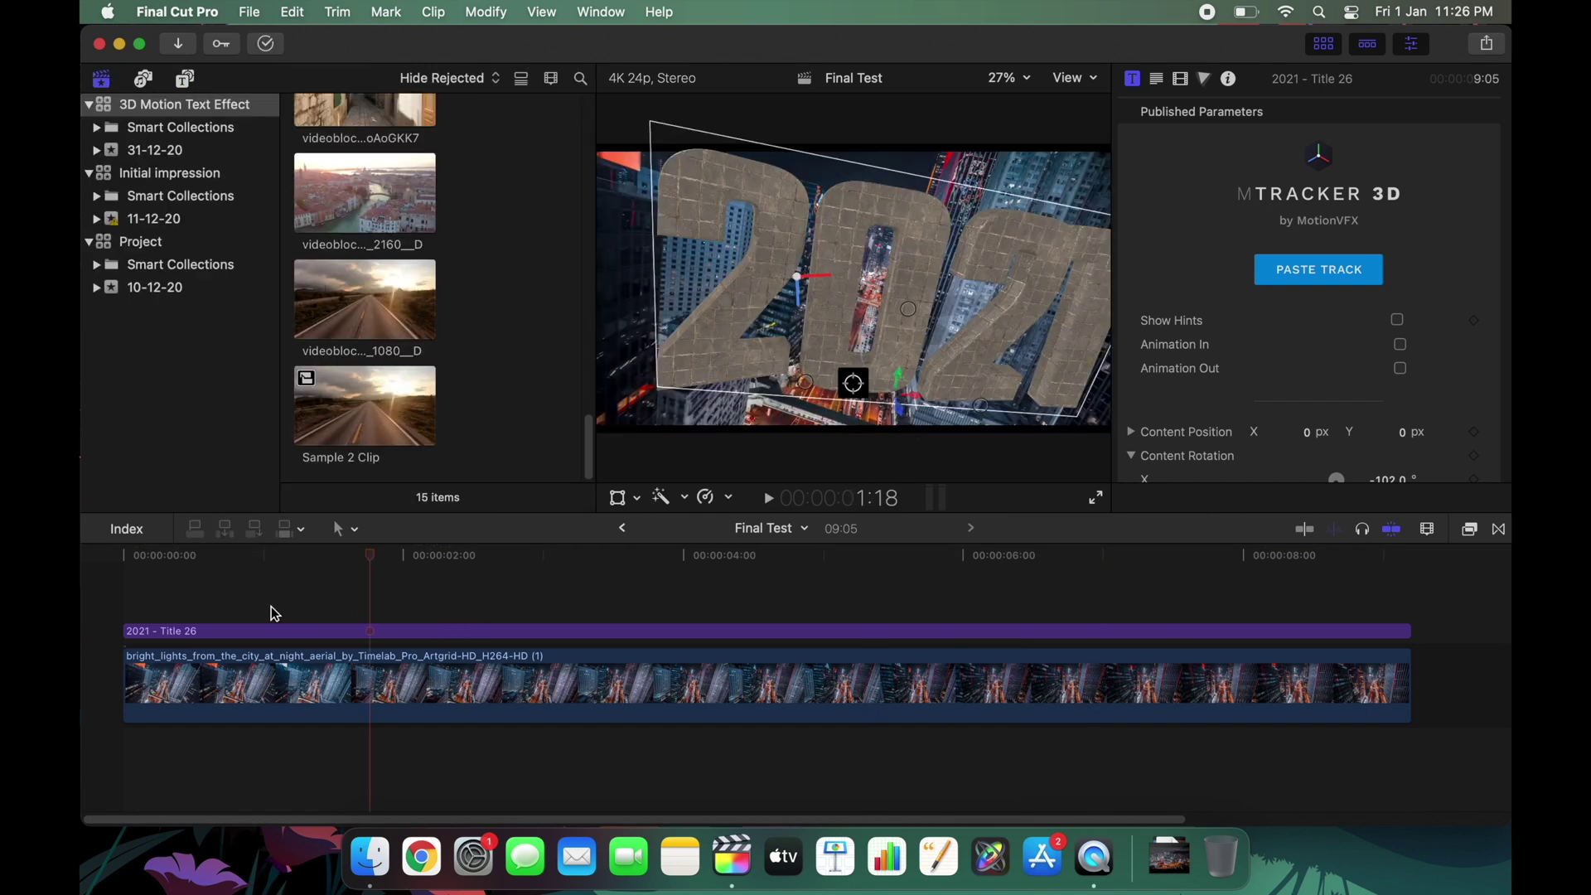
Play back the 2021 title, stop near 2:21, and show the aerial clip's mTracker 3D settings.
click(238, 608)
key(space)
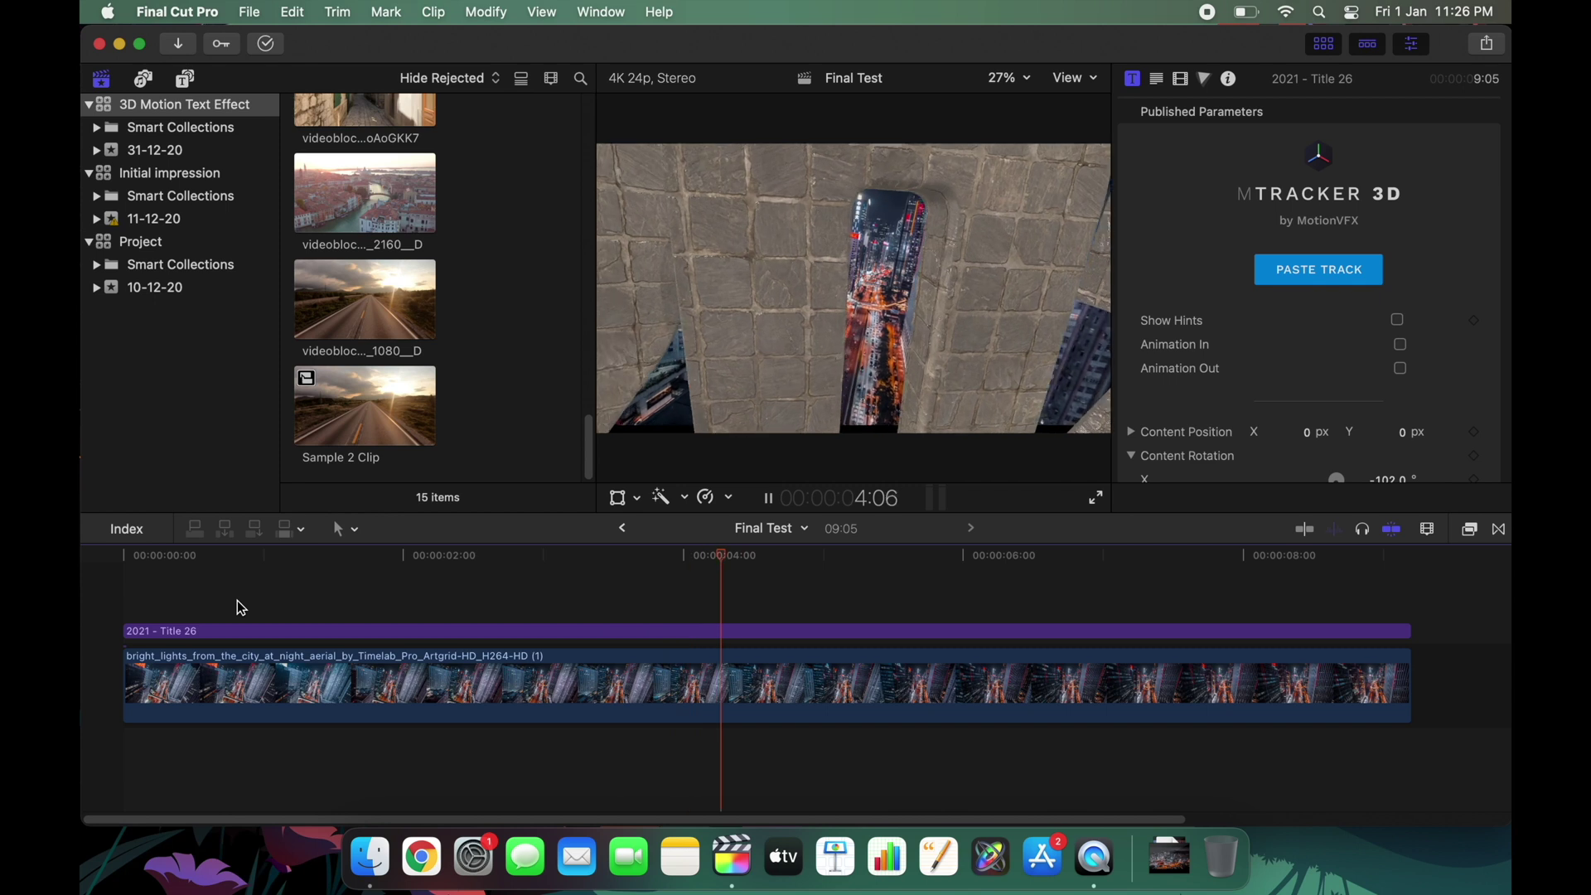
key(space)
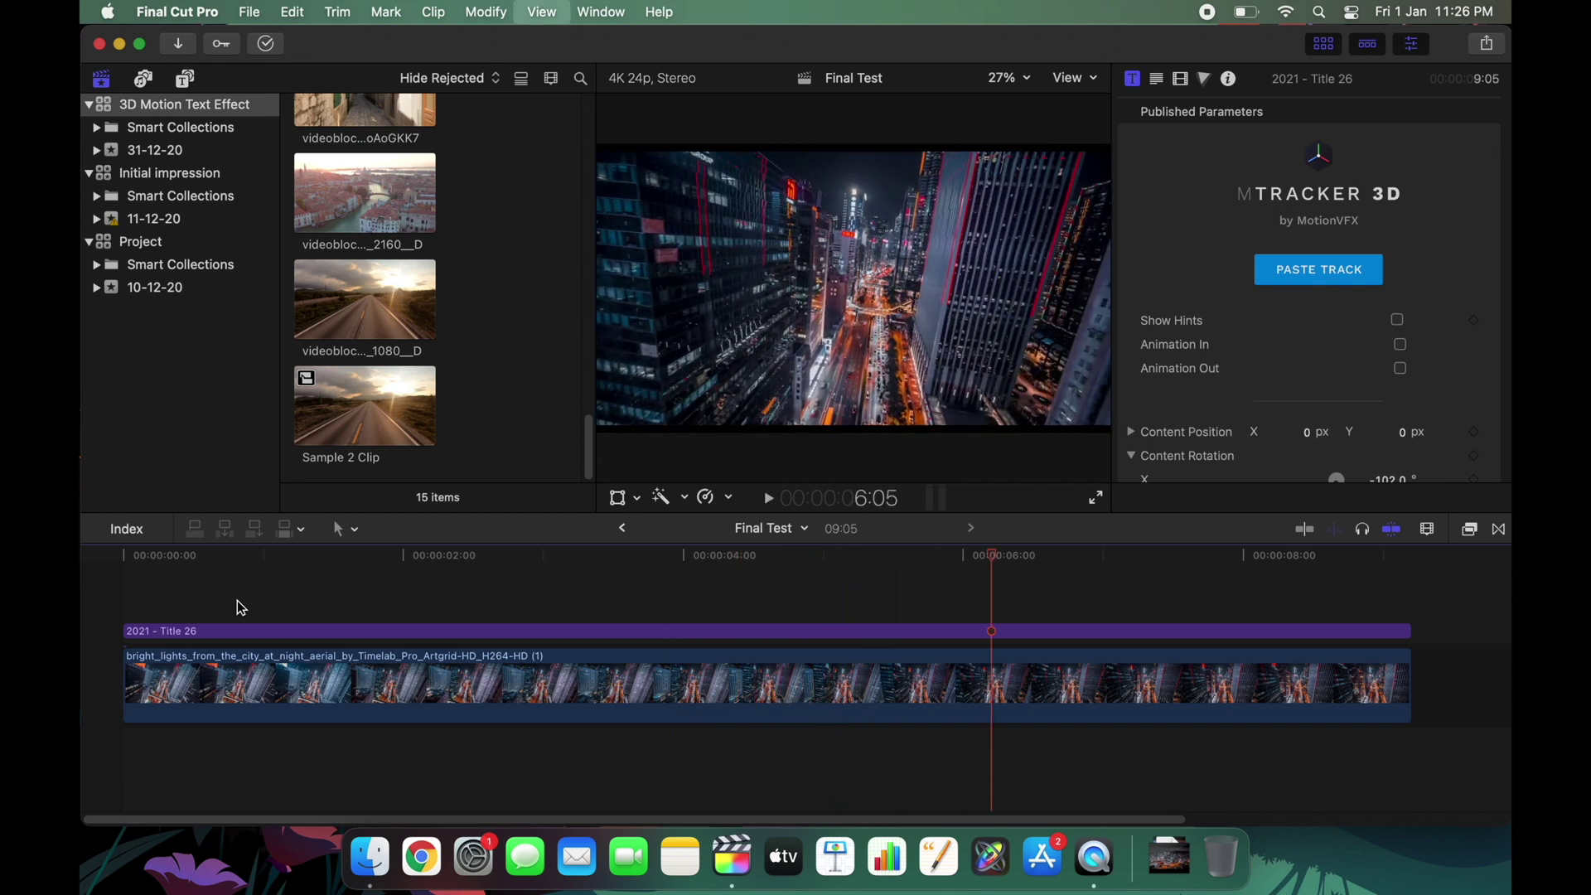
drag(465, 555, 575, 547)
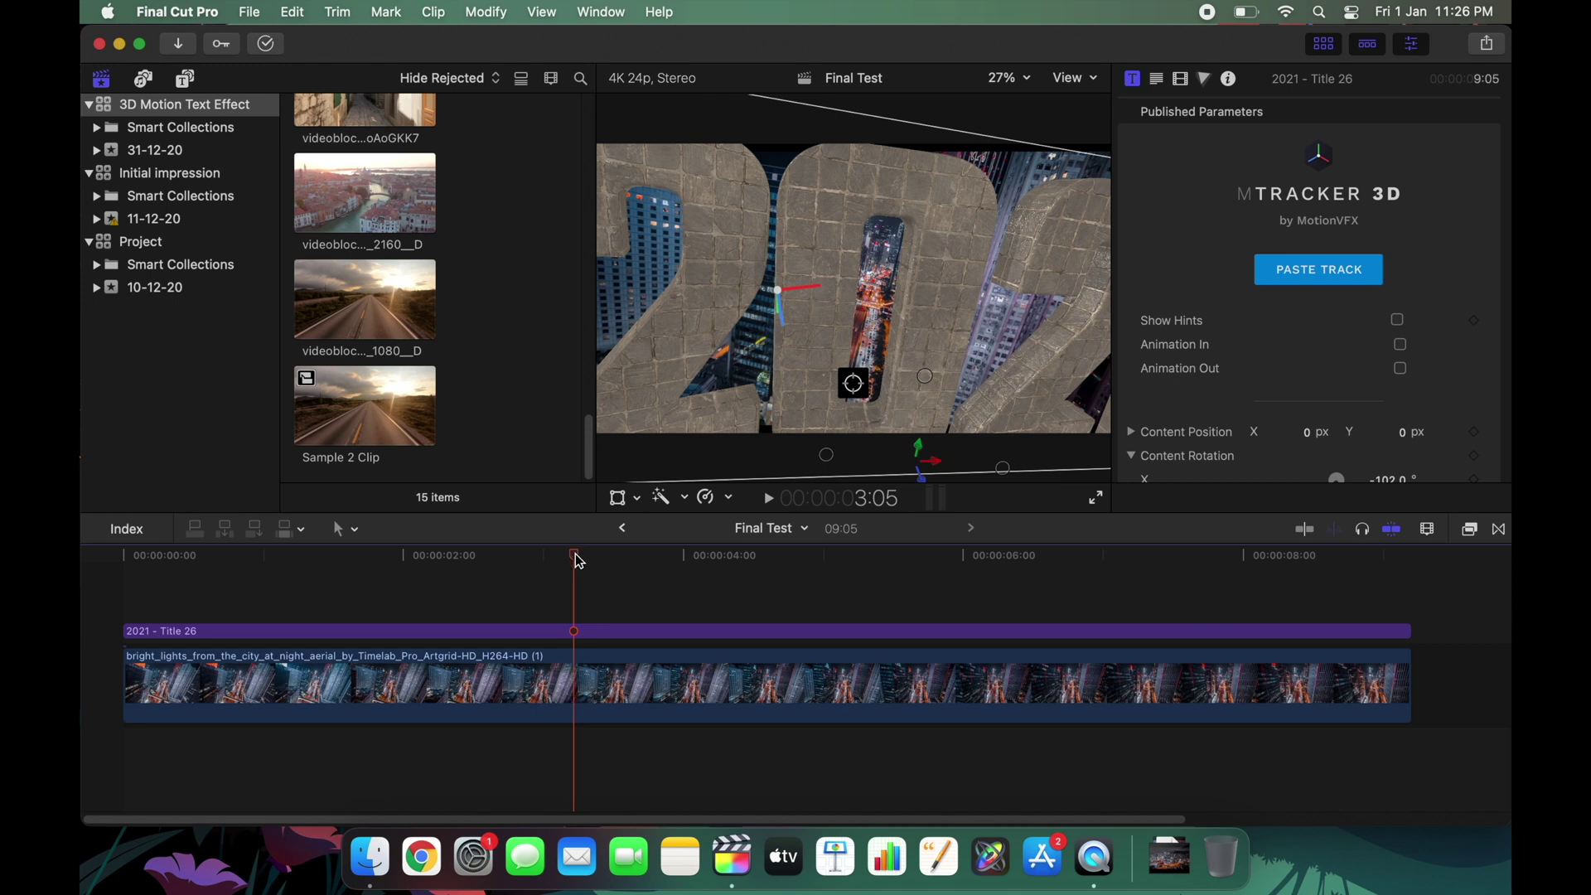
click(583, 633)
click(584, 664)
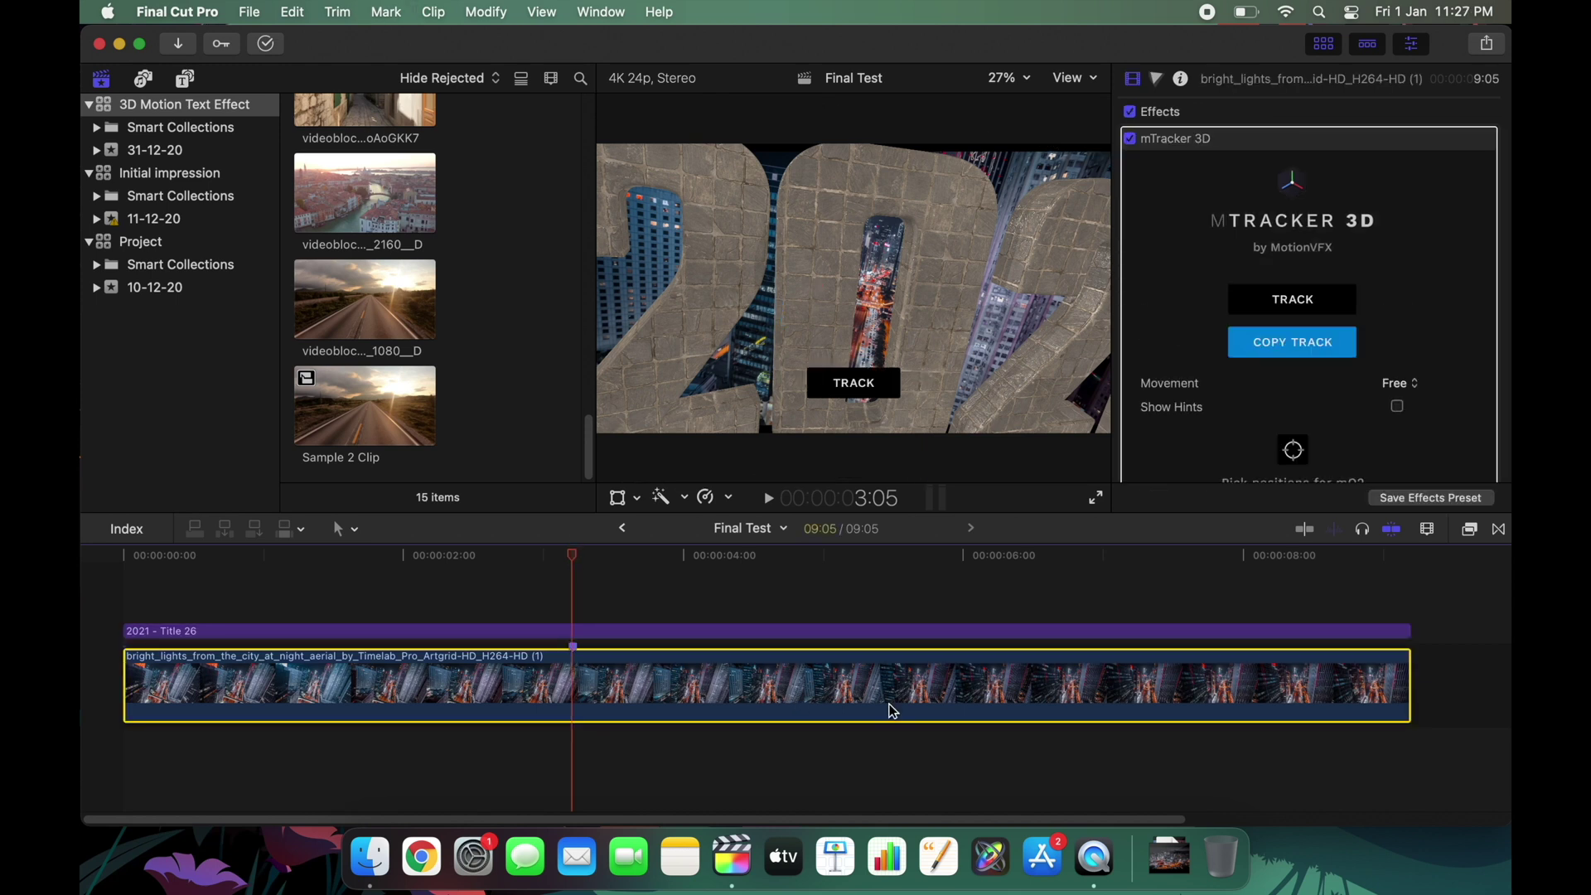
Connect the skyscrapers-and-traffic aerial clip above the night-city clip at 3:05, then fit the timeline.
click(1168, 856)
drag(1167, 787, 586, 650)
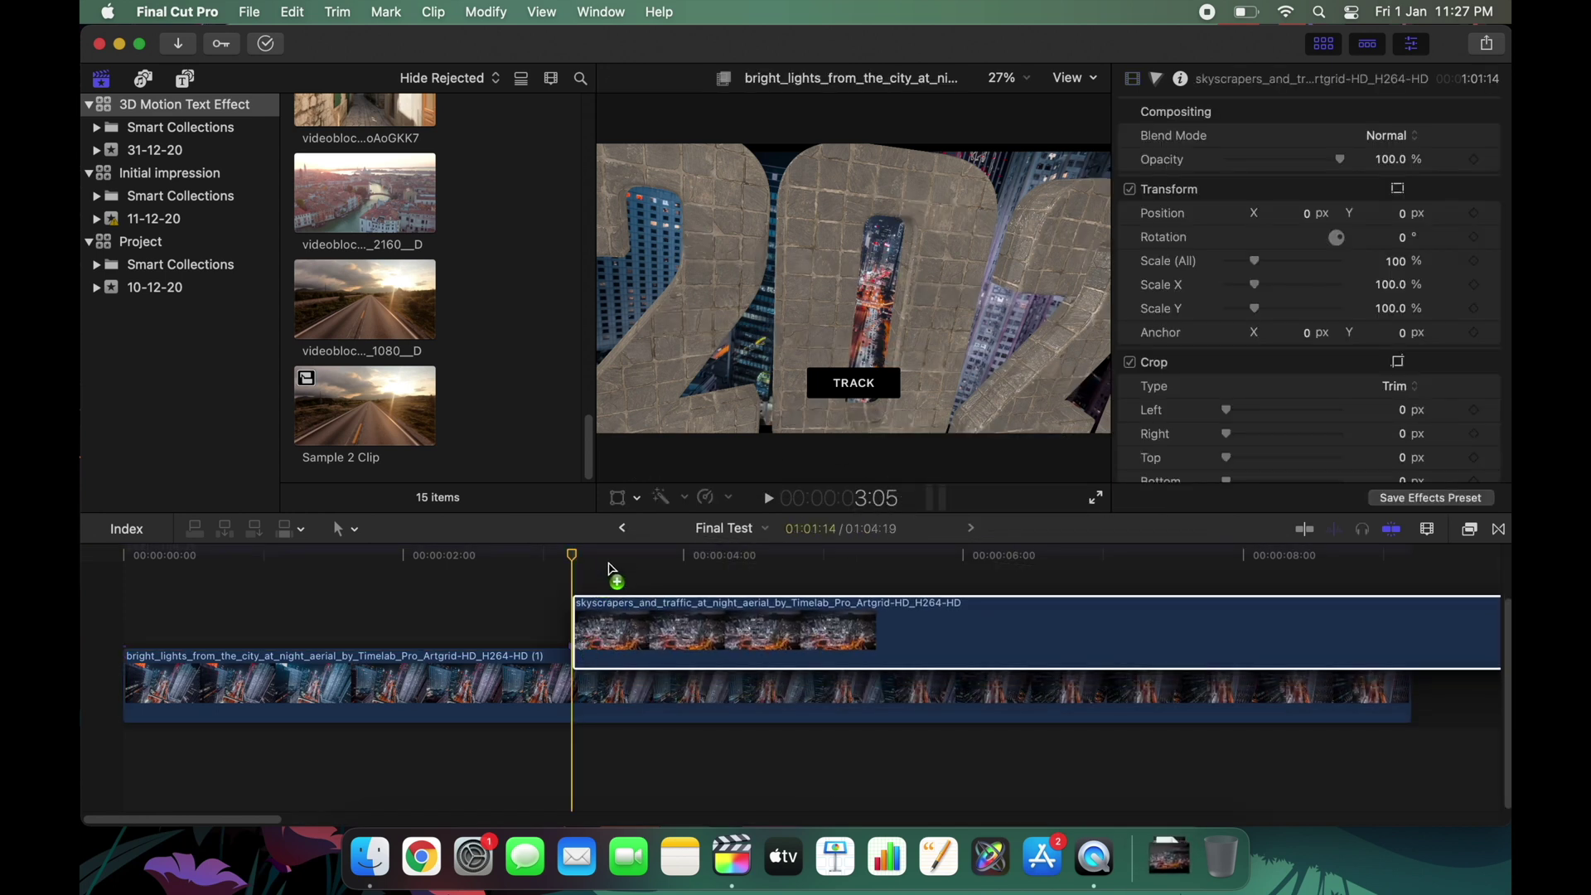
drag(617, 577, 551, 594)
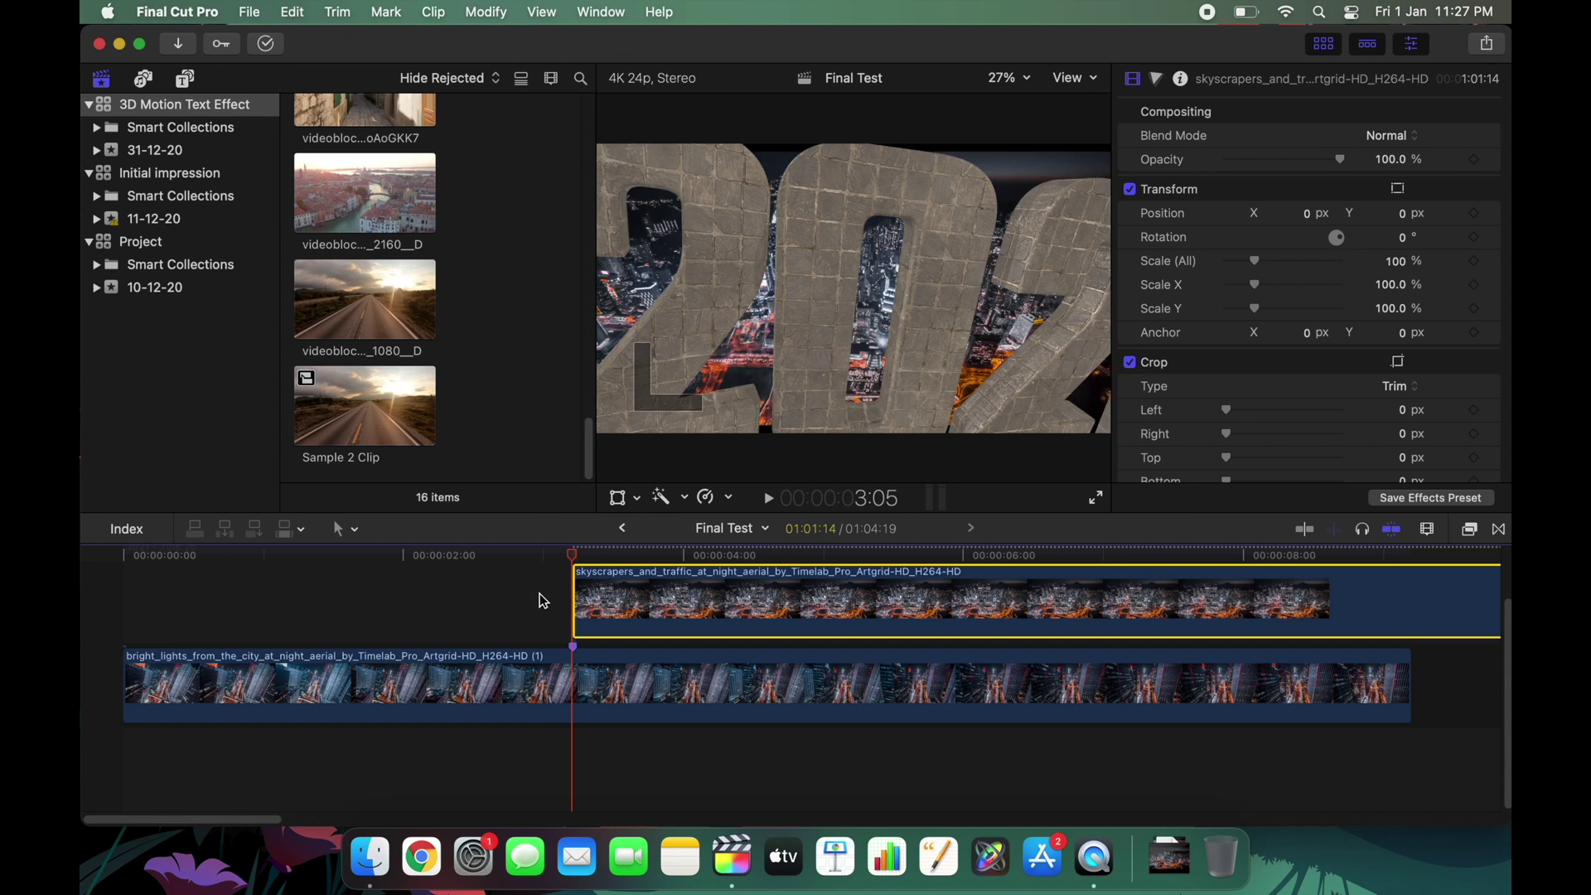
key(shift+z)
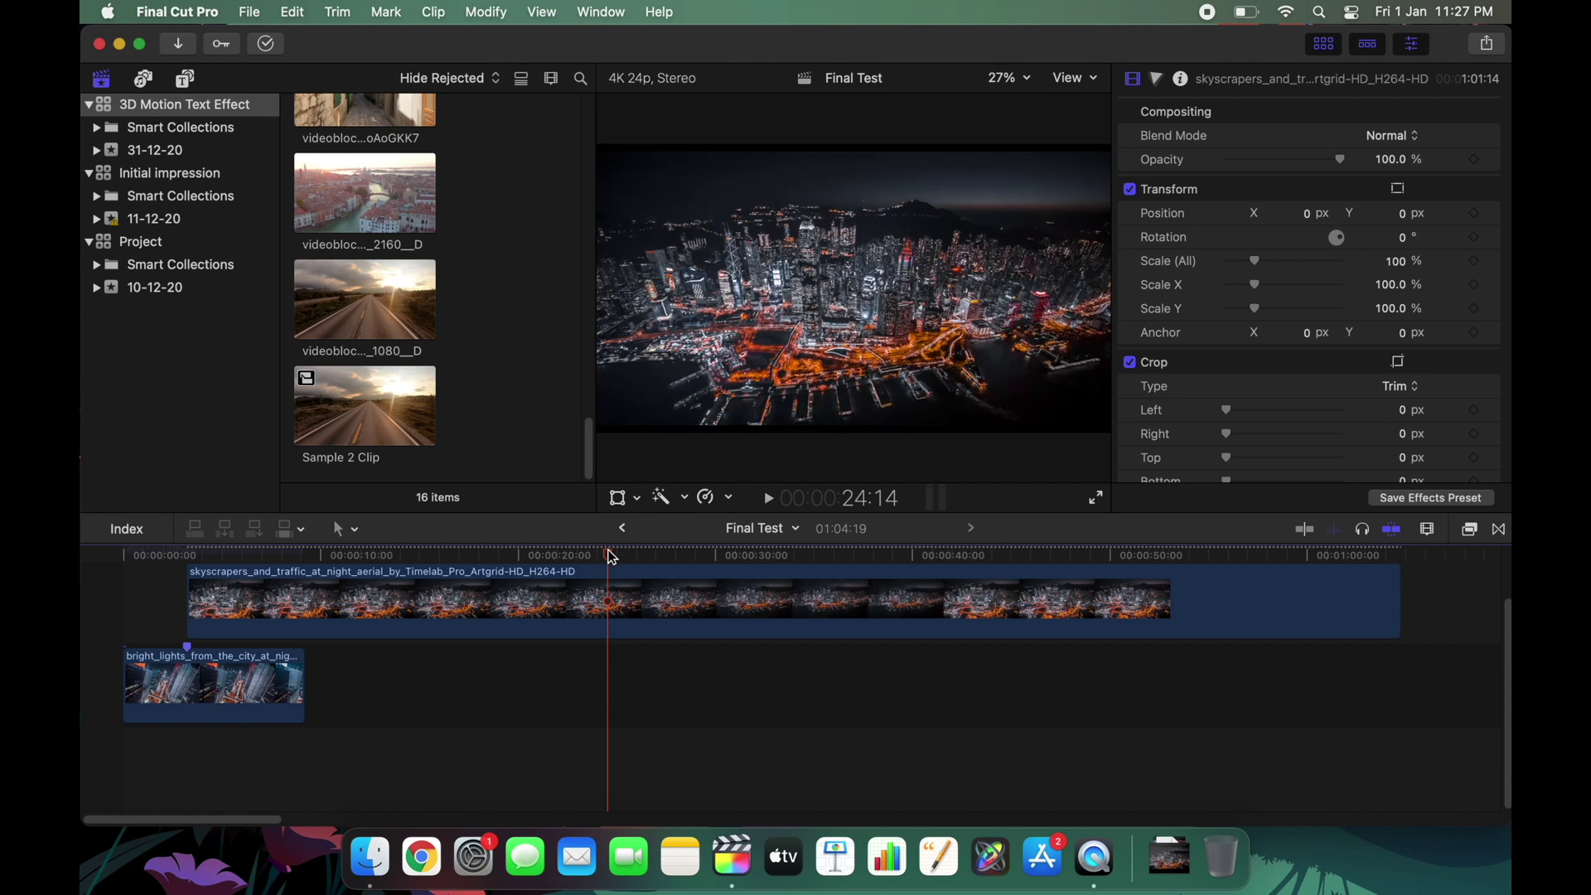
Preview the project and switch viewer playback to Better Performance.
key(space)
key(space)
click(1075, 78)
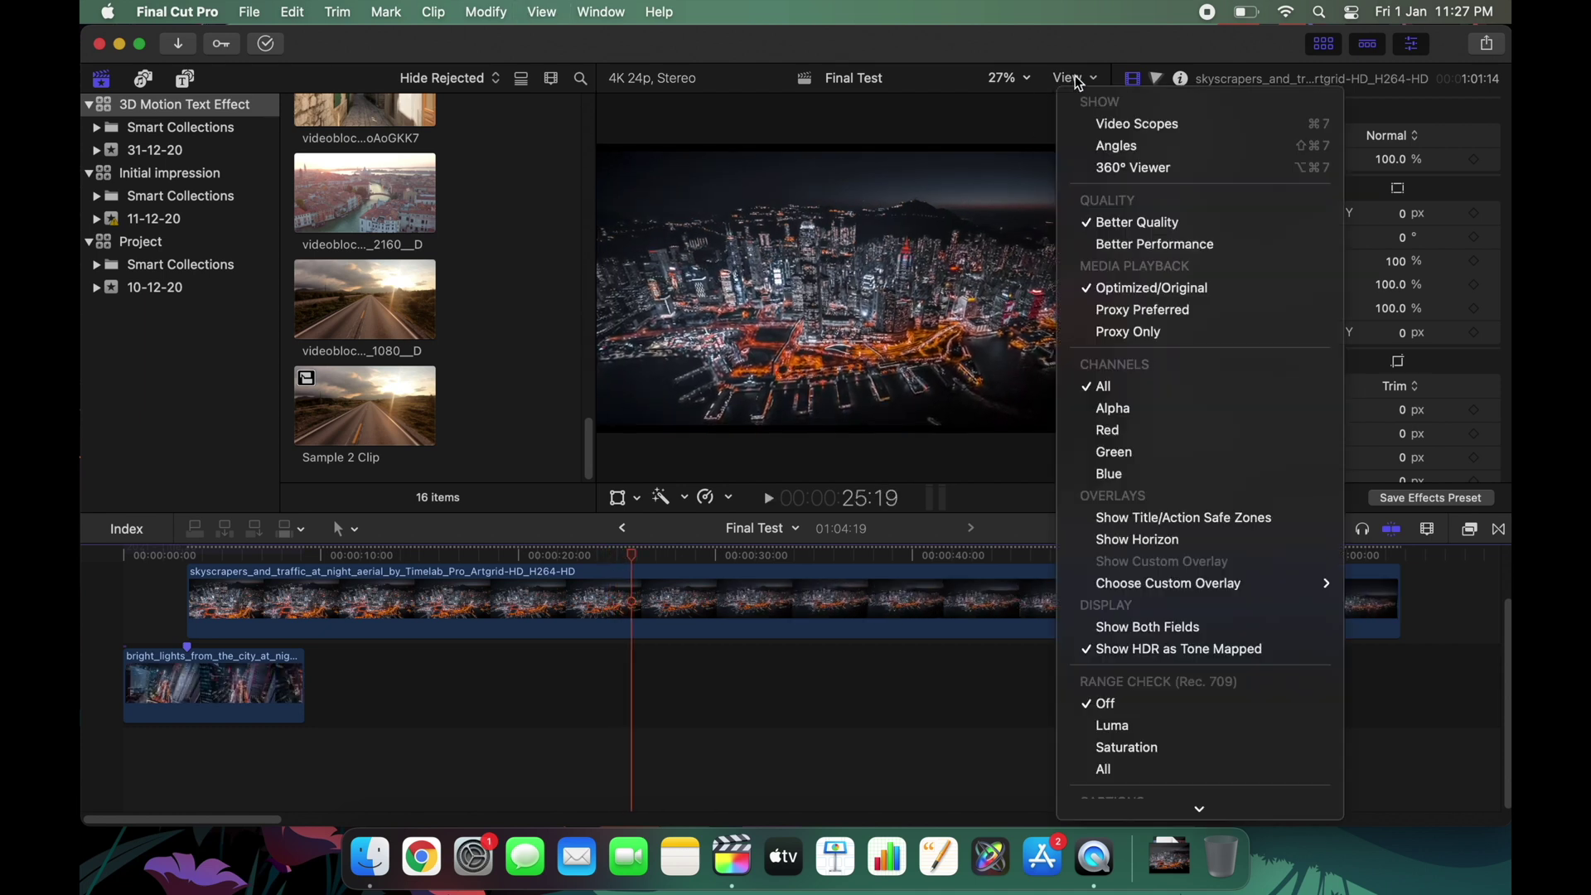
click(1135, 243)
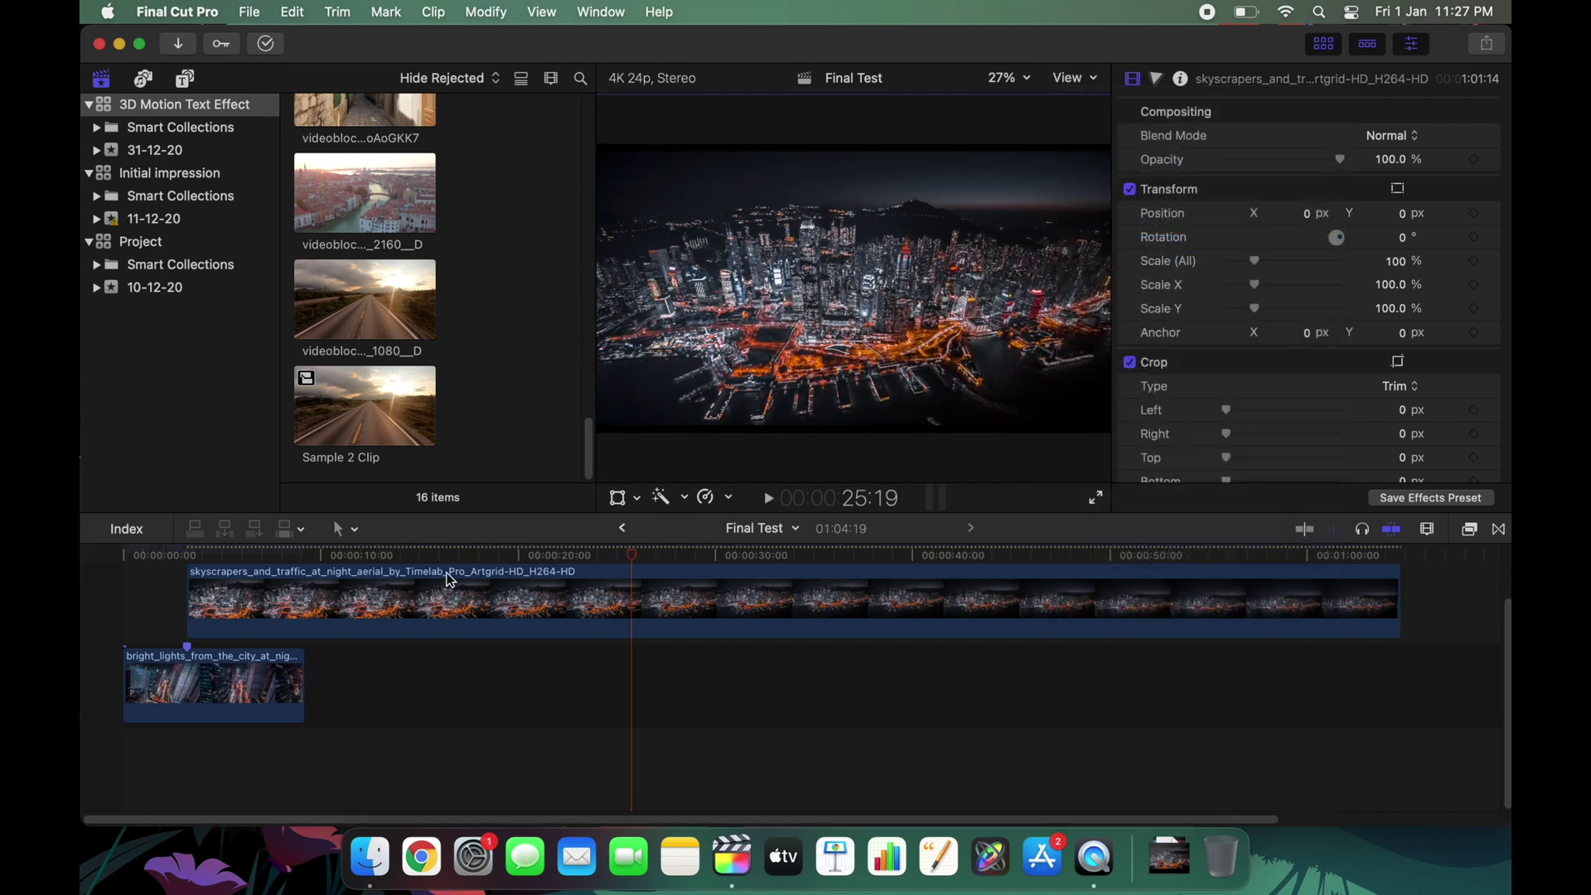
click(402, 549)
key(space)
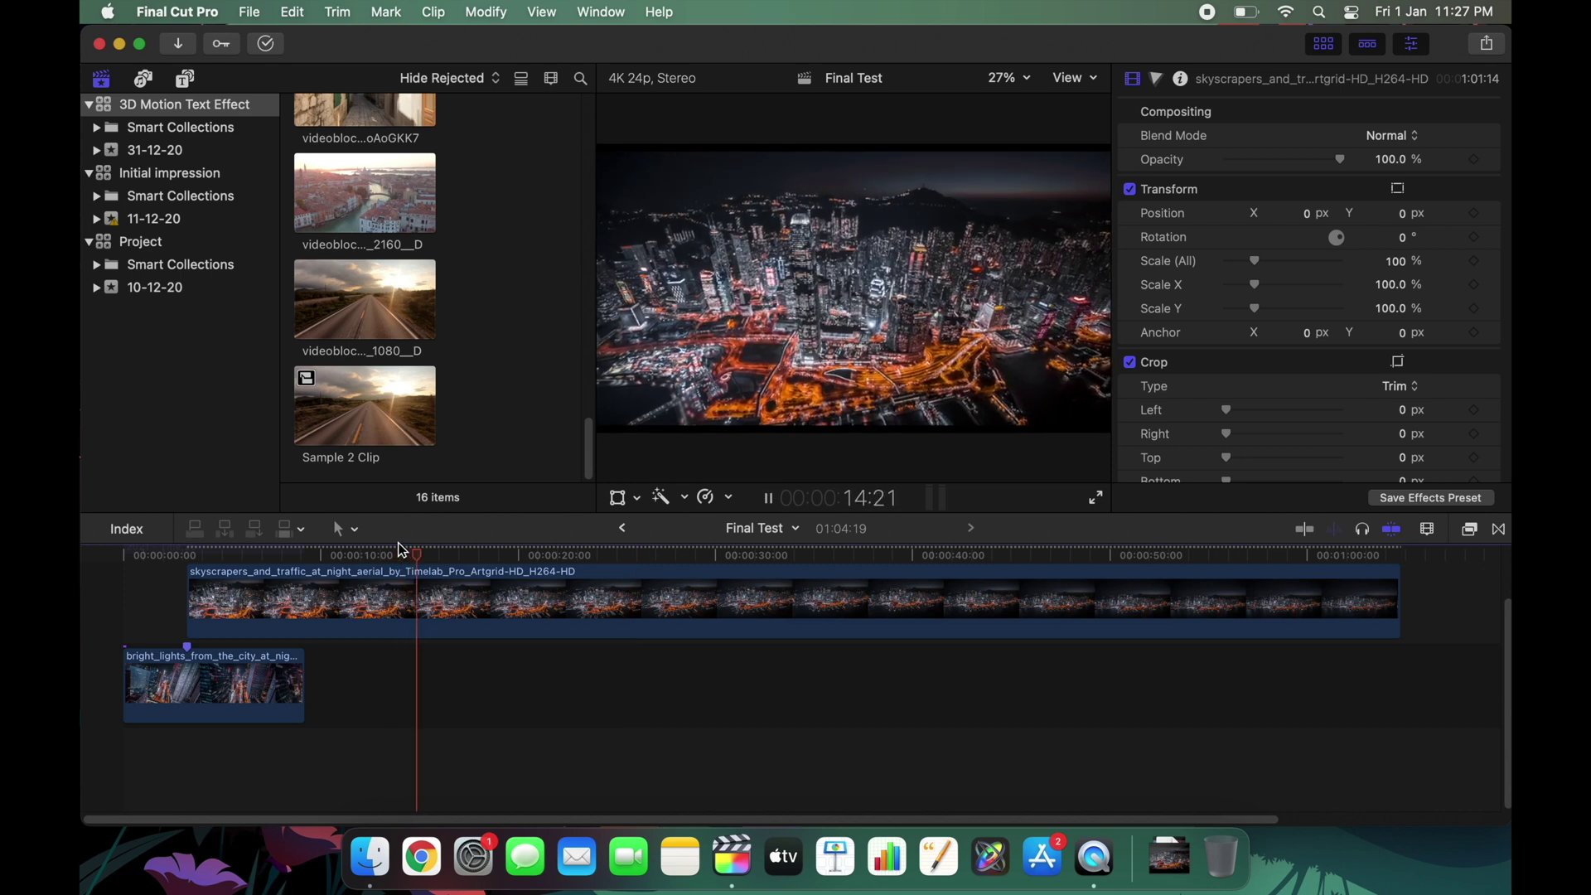
key(space)
Reverse the skyscrapers clip and speed it up so it shortens to 12:14.
click(448, 589)
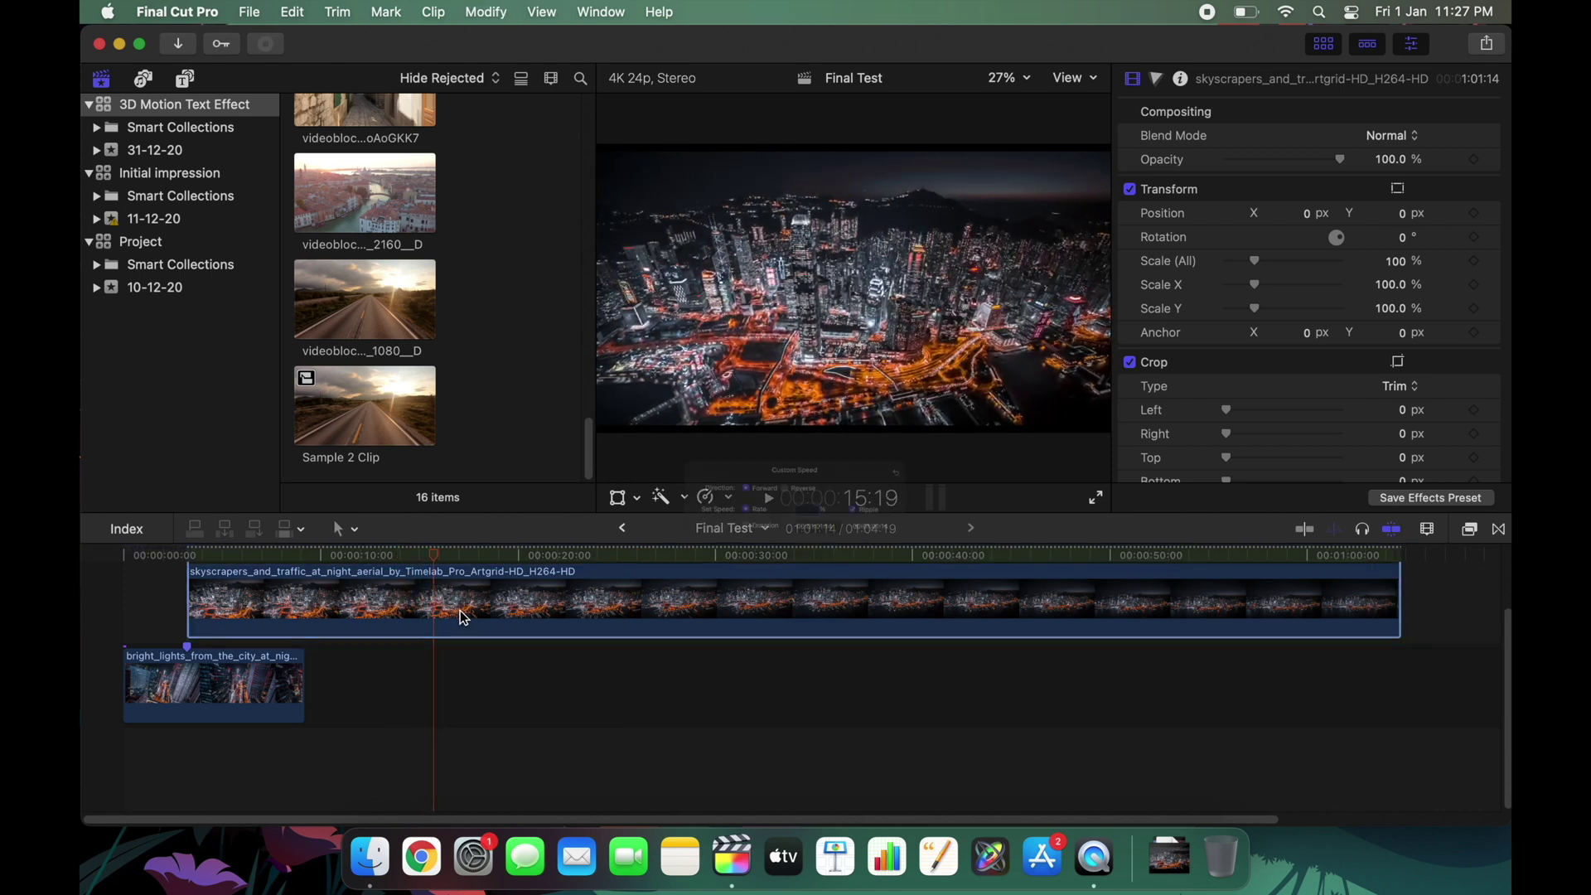
key(ctrl+alt+r)
click(776, 433)
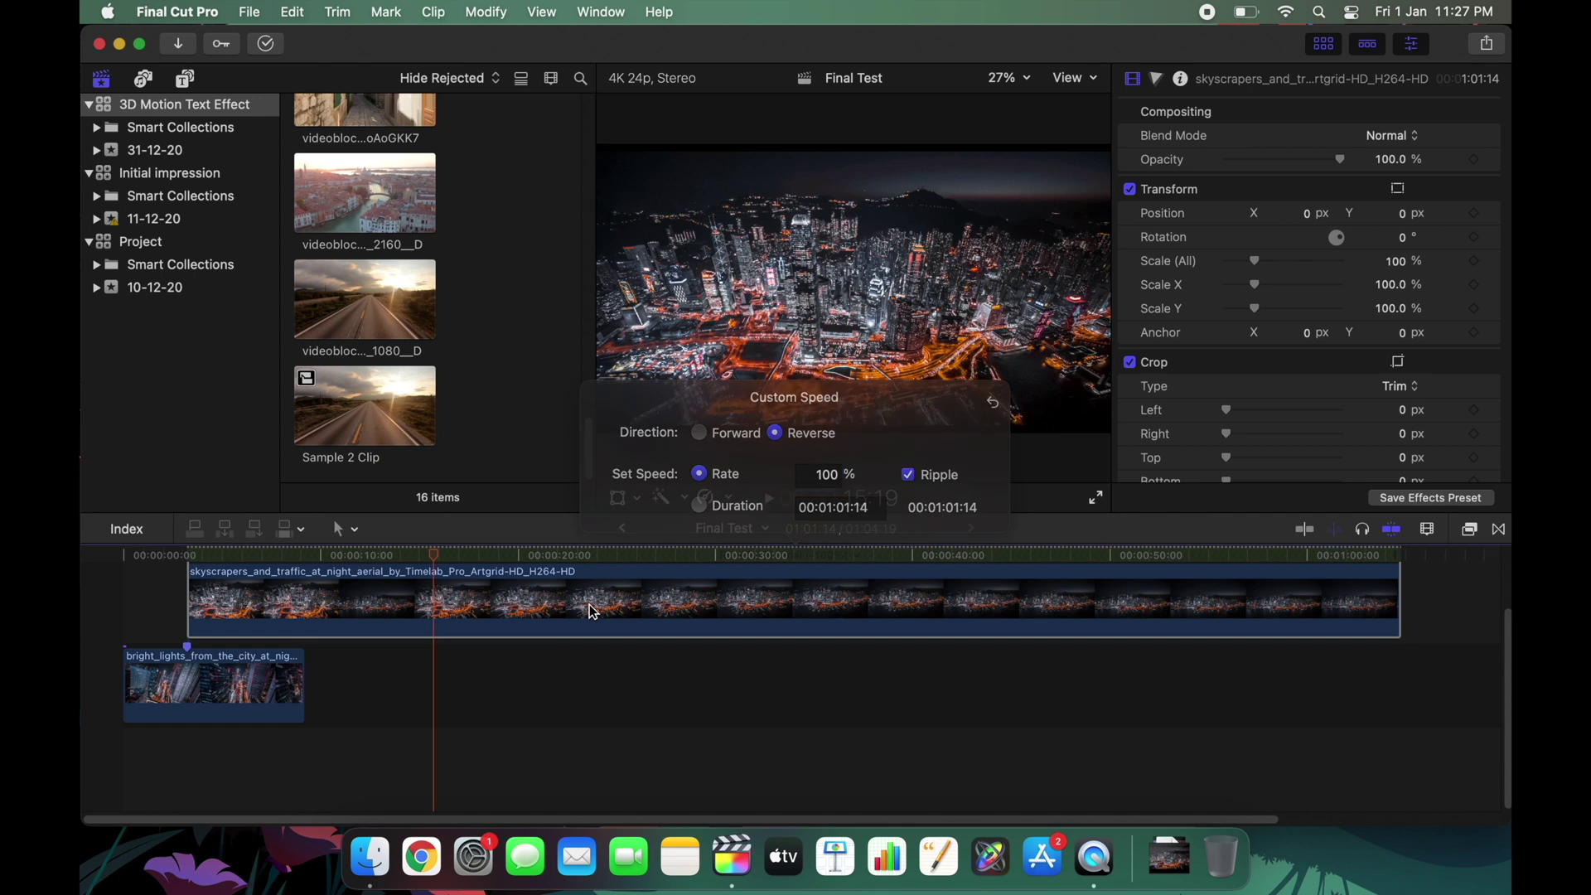
click(592, 610)
key(ctrl+alt+r)
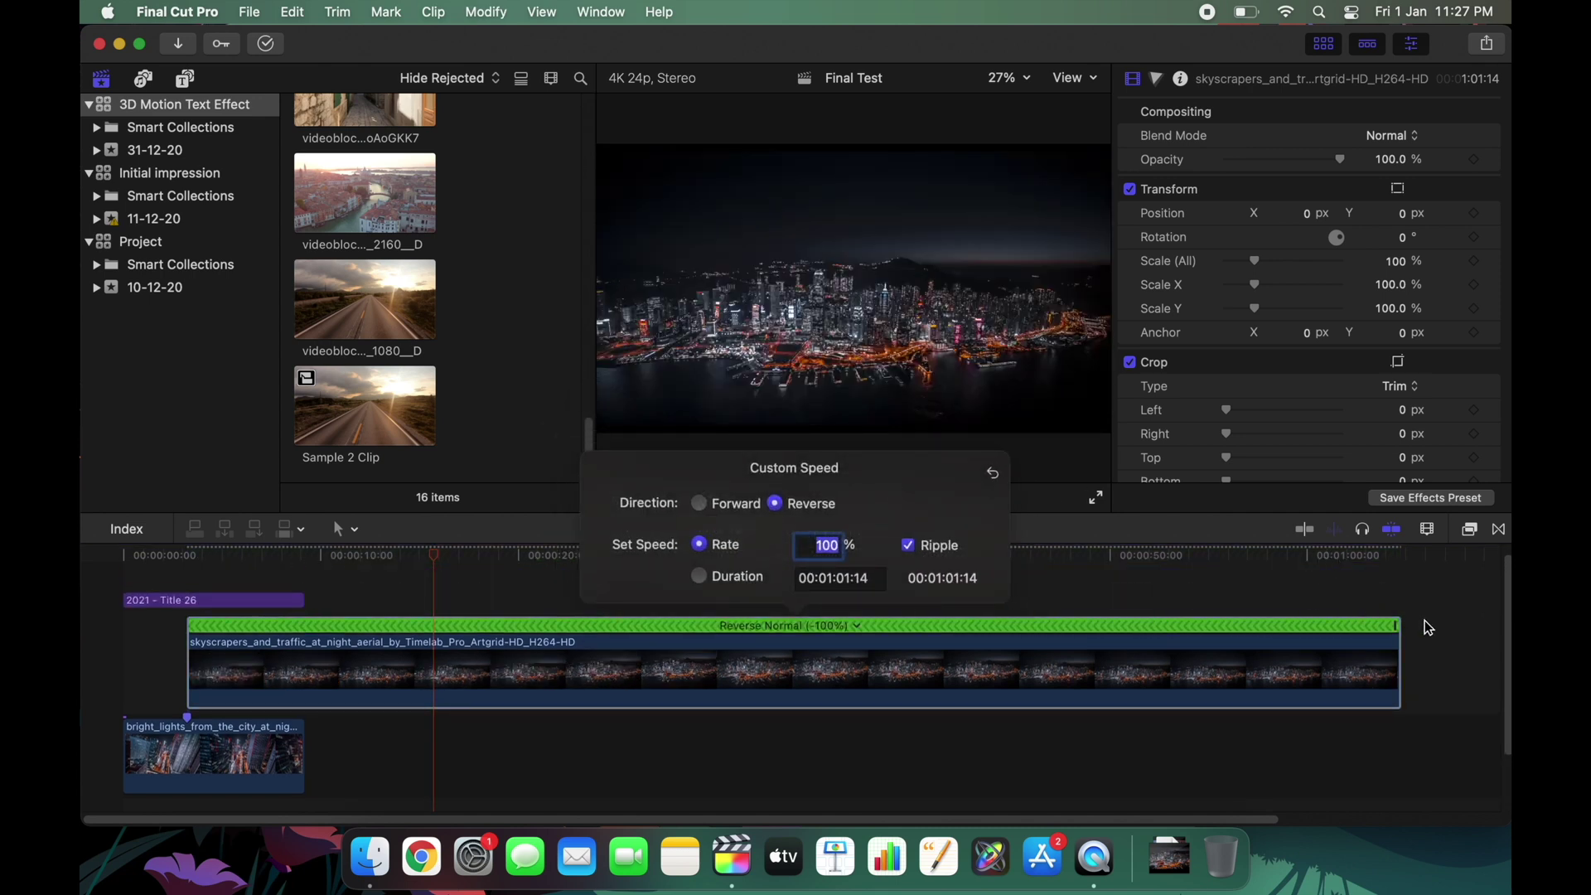
drag(1398, 627, 427, 678)
key(shift+z)
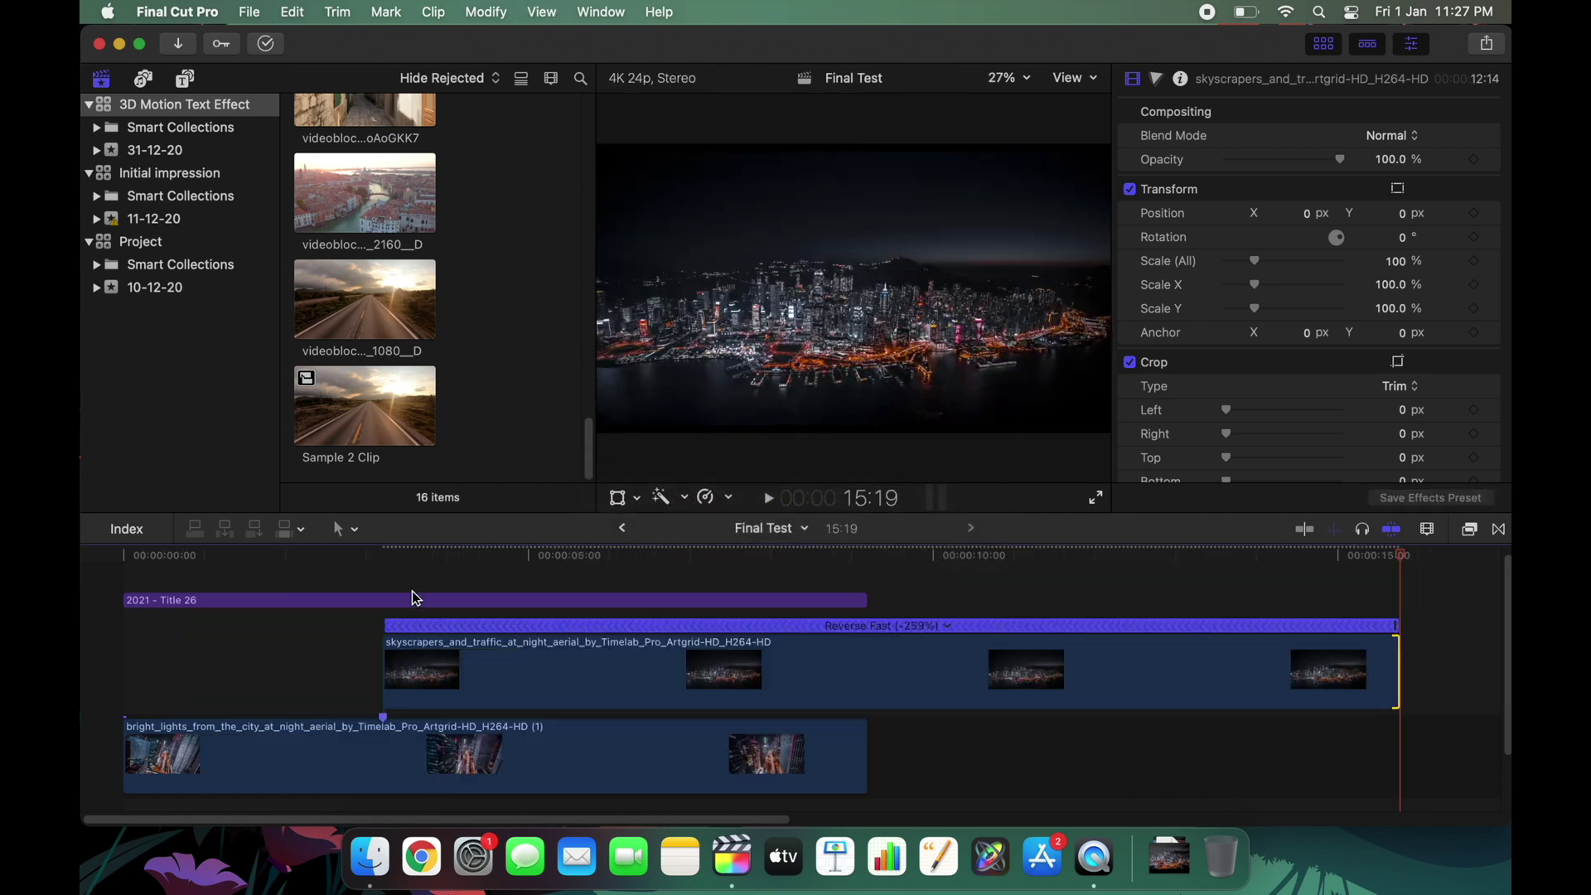
Check the 2021 title's parameters, then show all video effects in the Effects browser.
click(384, 578)
key(cmd+4)
click(912, 578)
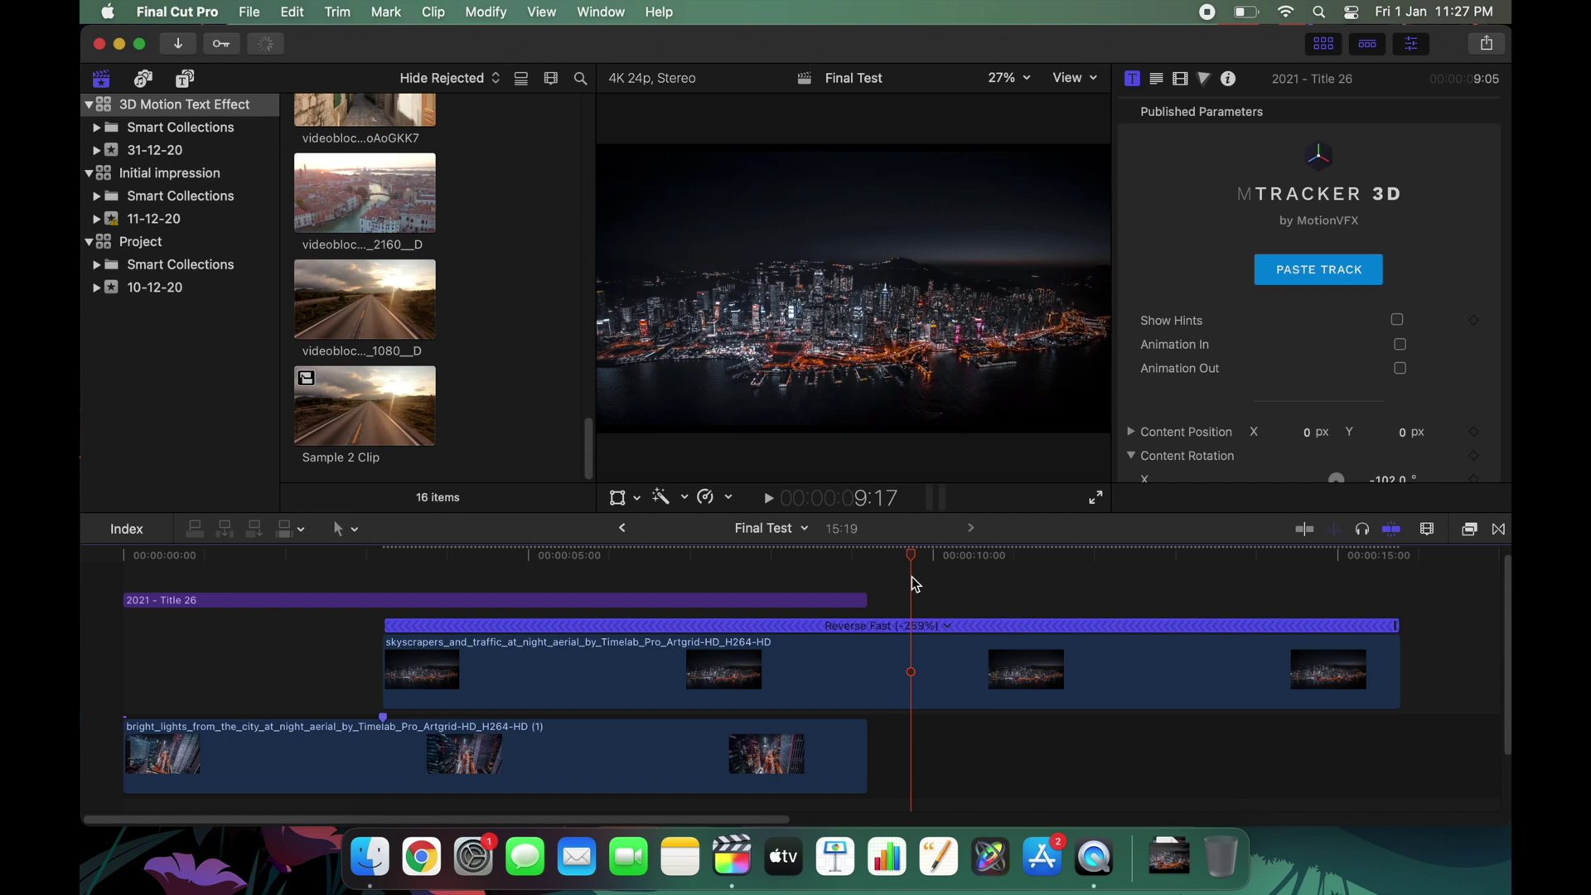
click(390, 663)
key(super+5)
click(1149, 637)
click(1212, 813)
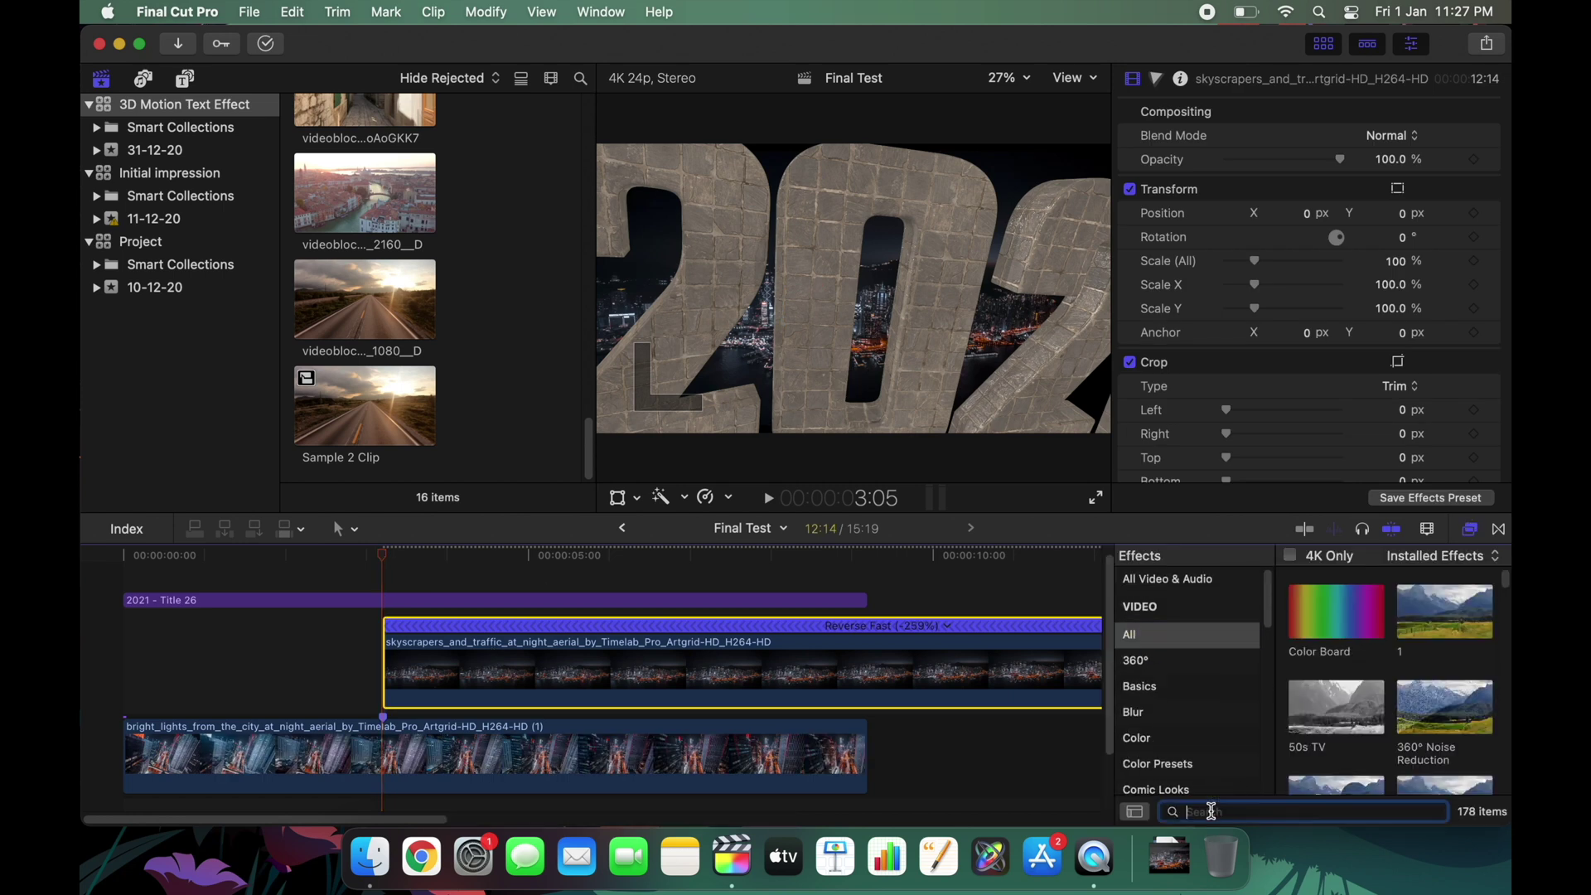
Filter effects by 'mask', move the skyscrapers clip above the title at 44.34% opacity, and apply Draw Mask.
text(mask)
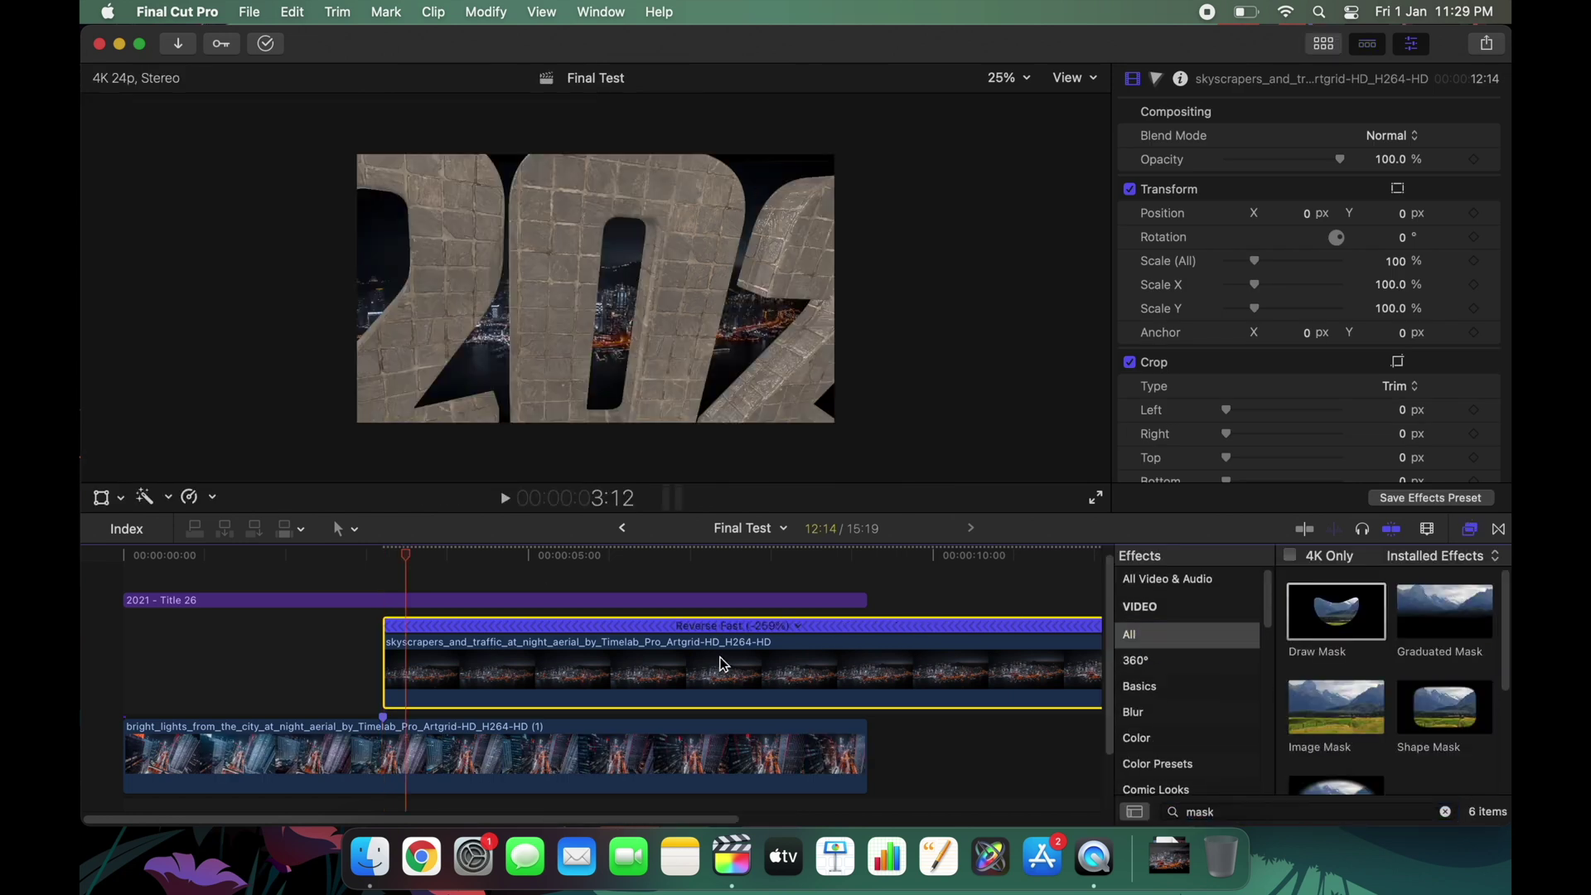
drag(718, 660, 530, 566)
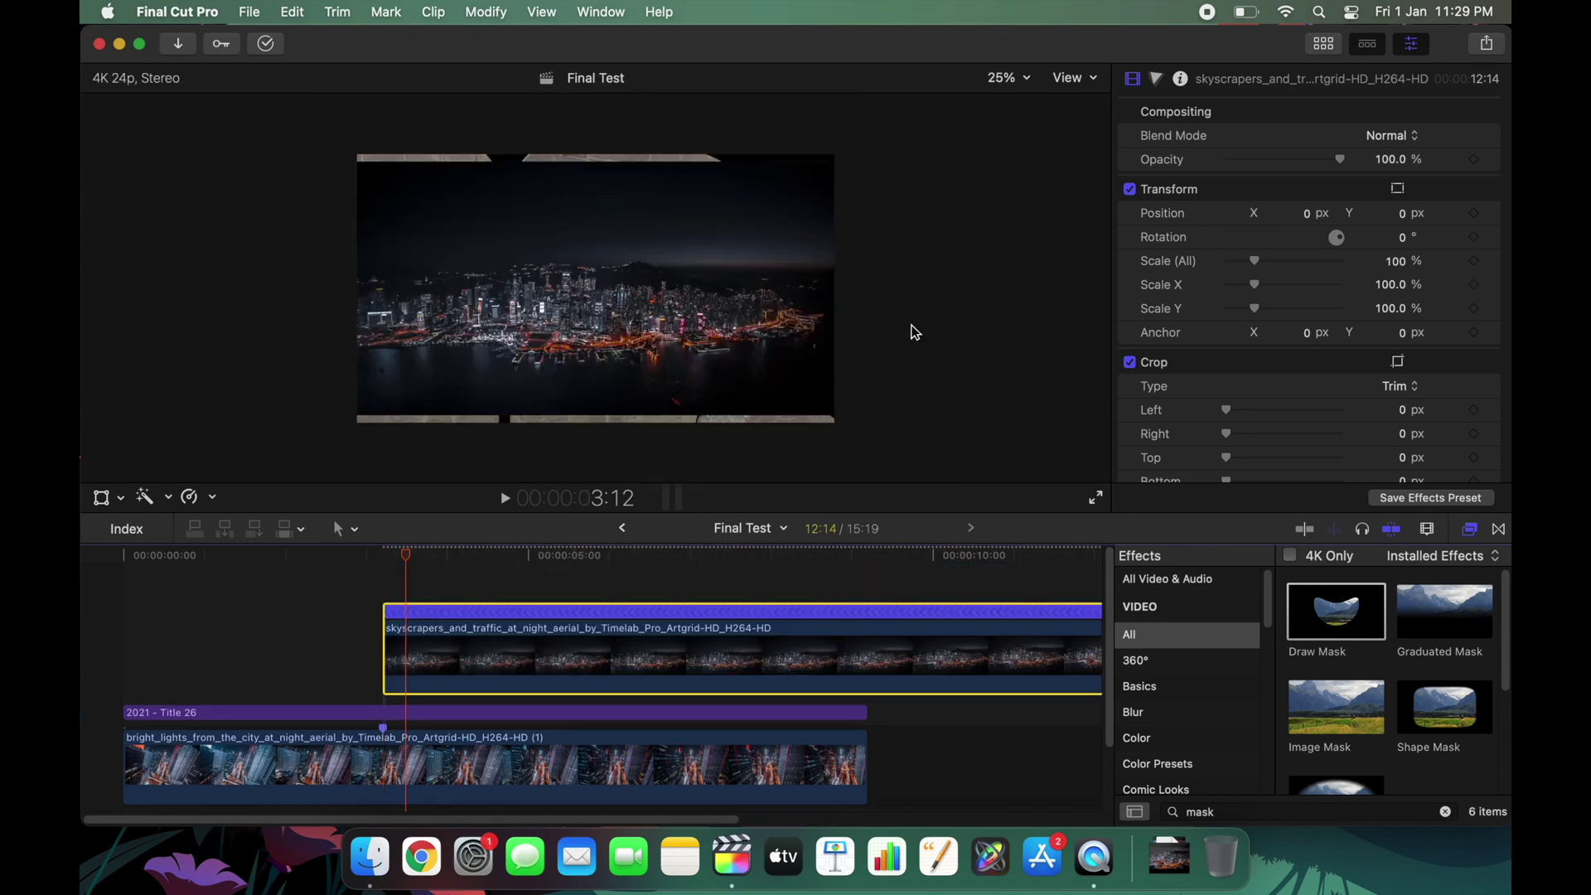
click(1278, 161)
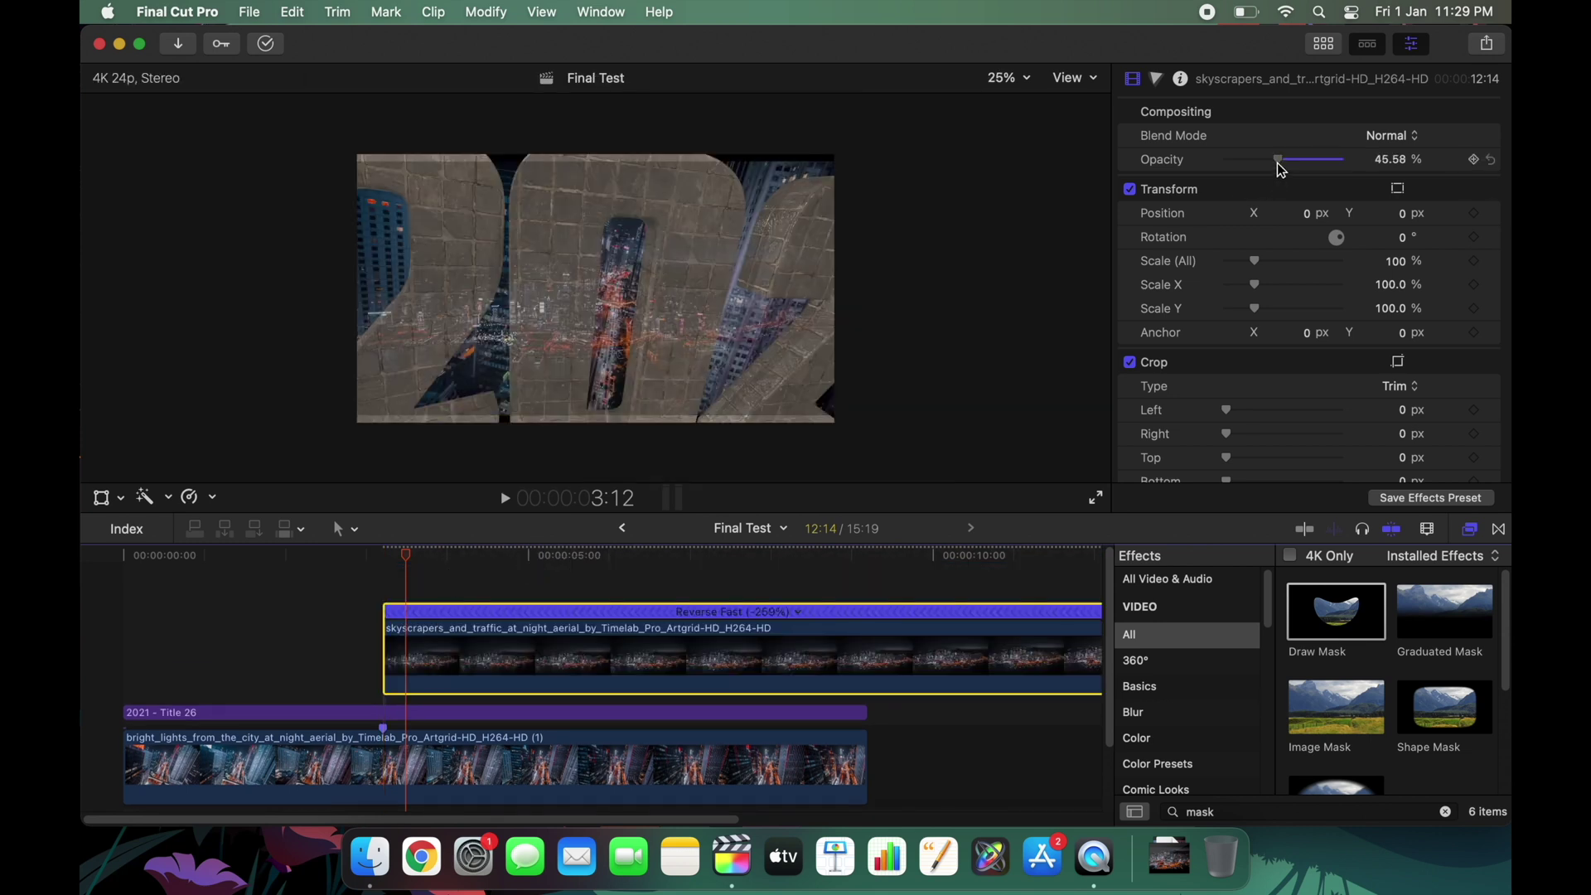
drag(1280, 171, 1277, 498)
click(1328, 603)
drag(1329, 603, 721, 638)
Apply Draw Mask at 3:05, outline a closed four-point shape in the 0's opening, and restore 100% opacity.
drag(1335, 613, 455, 651)
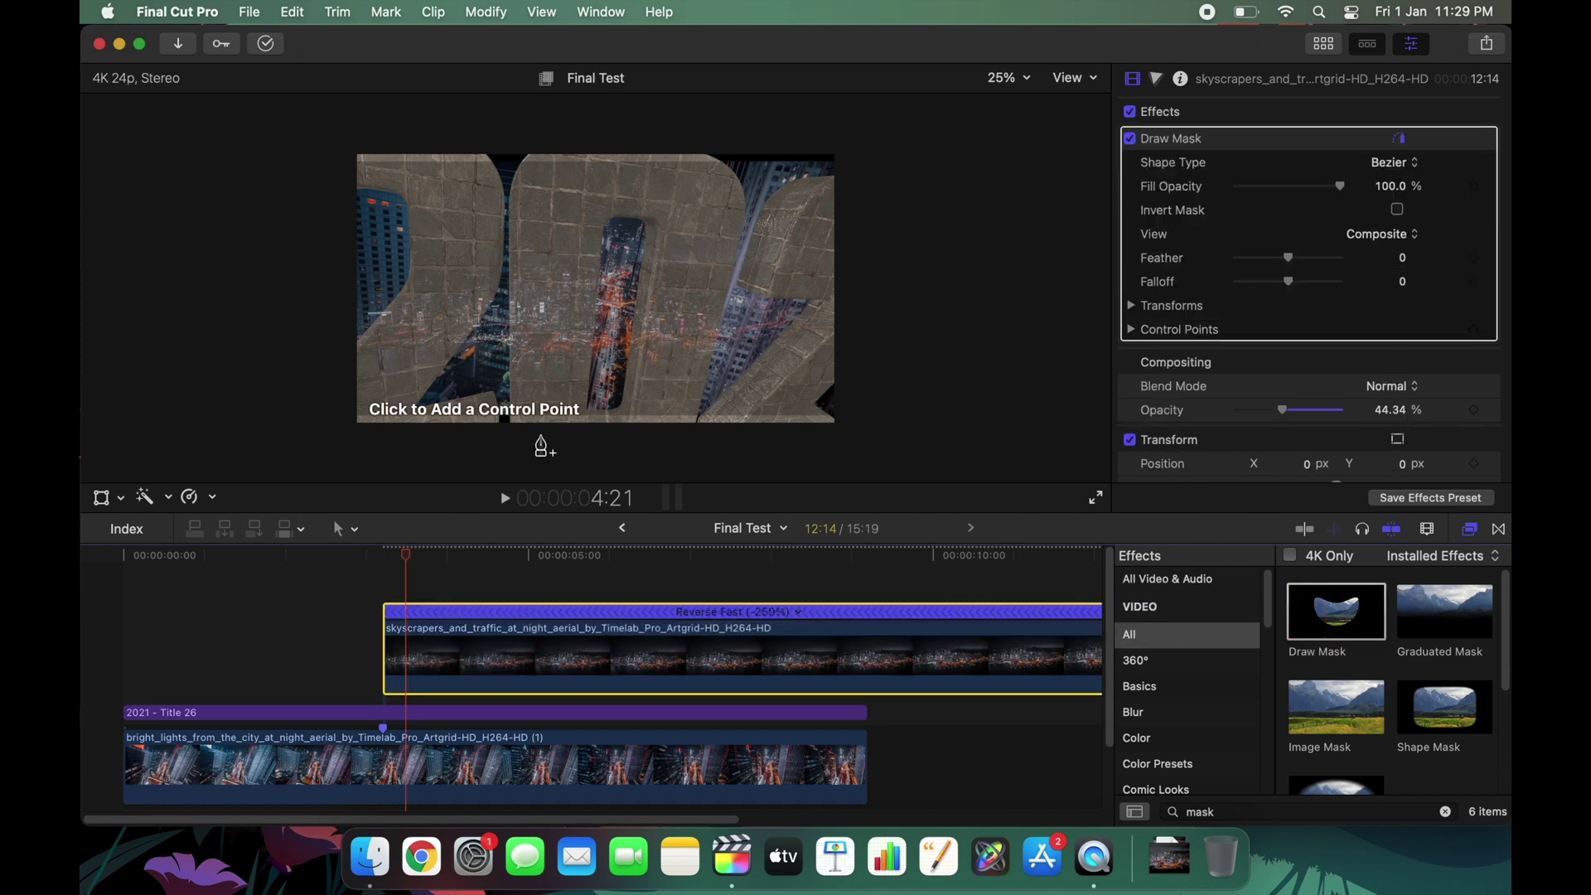
click(399, 561)
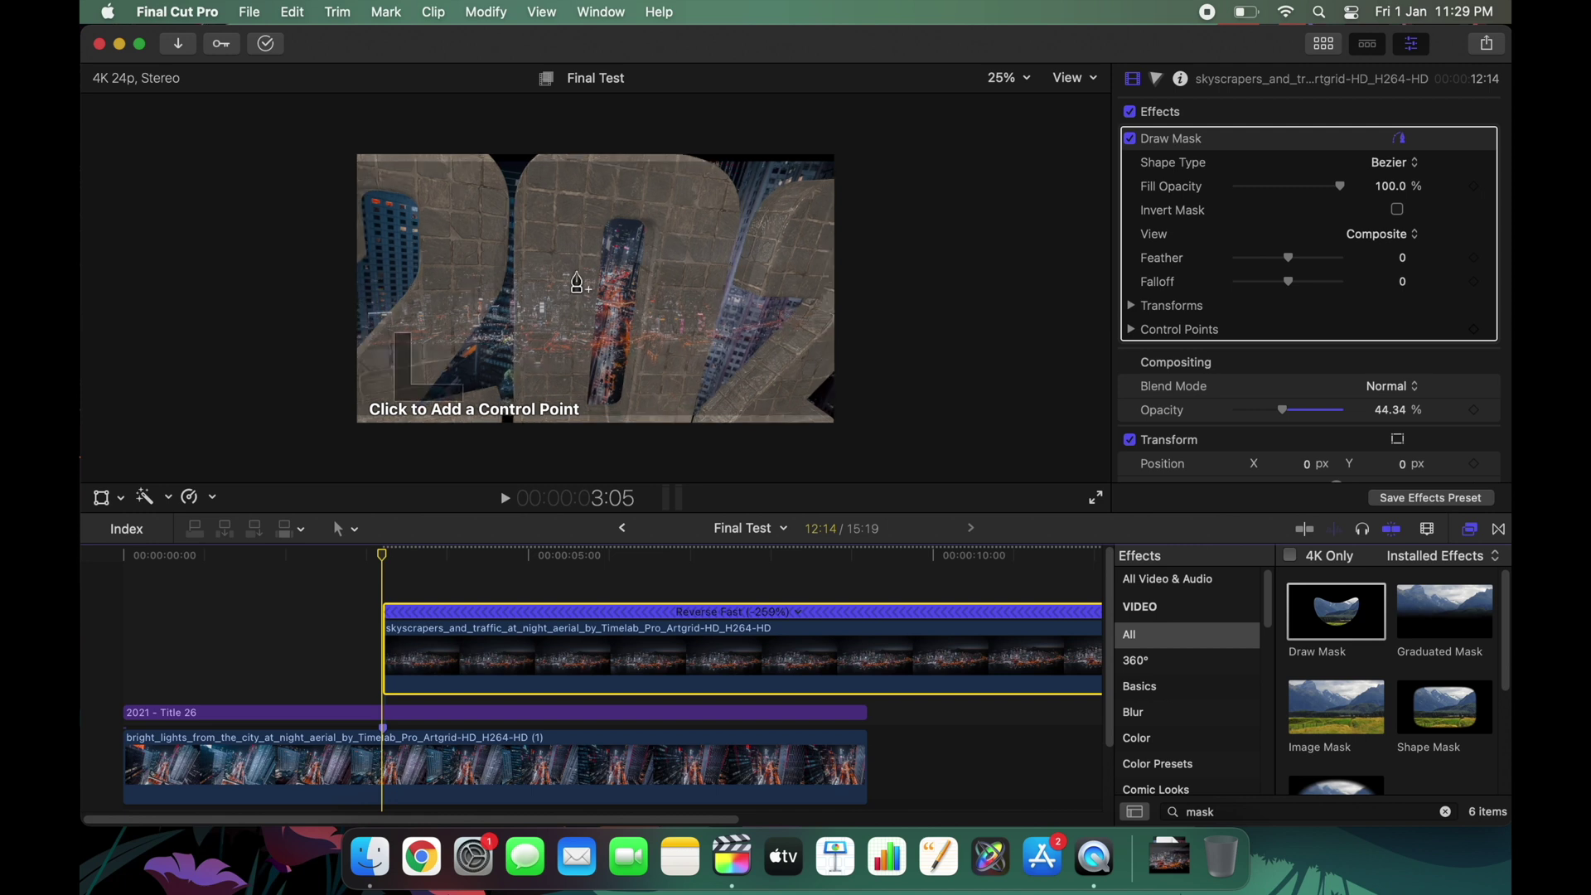
click(591, 215)
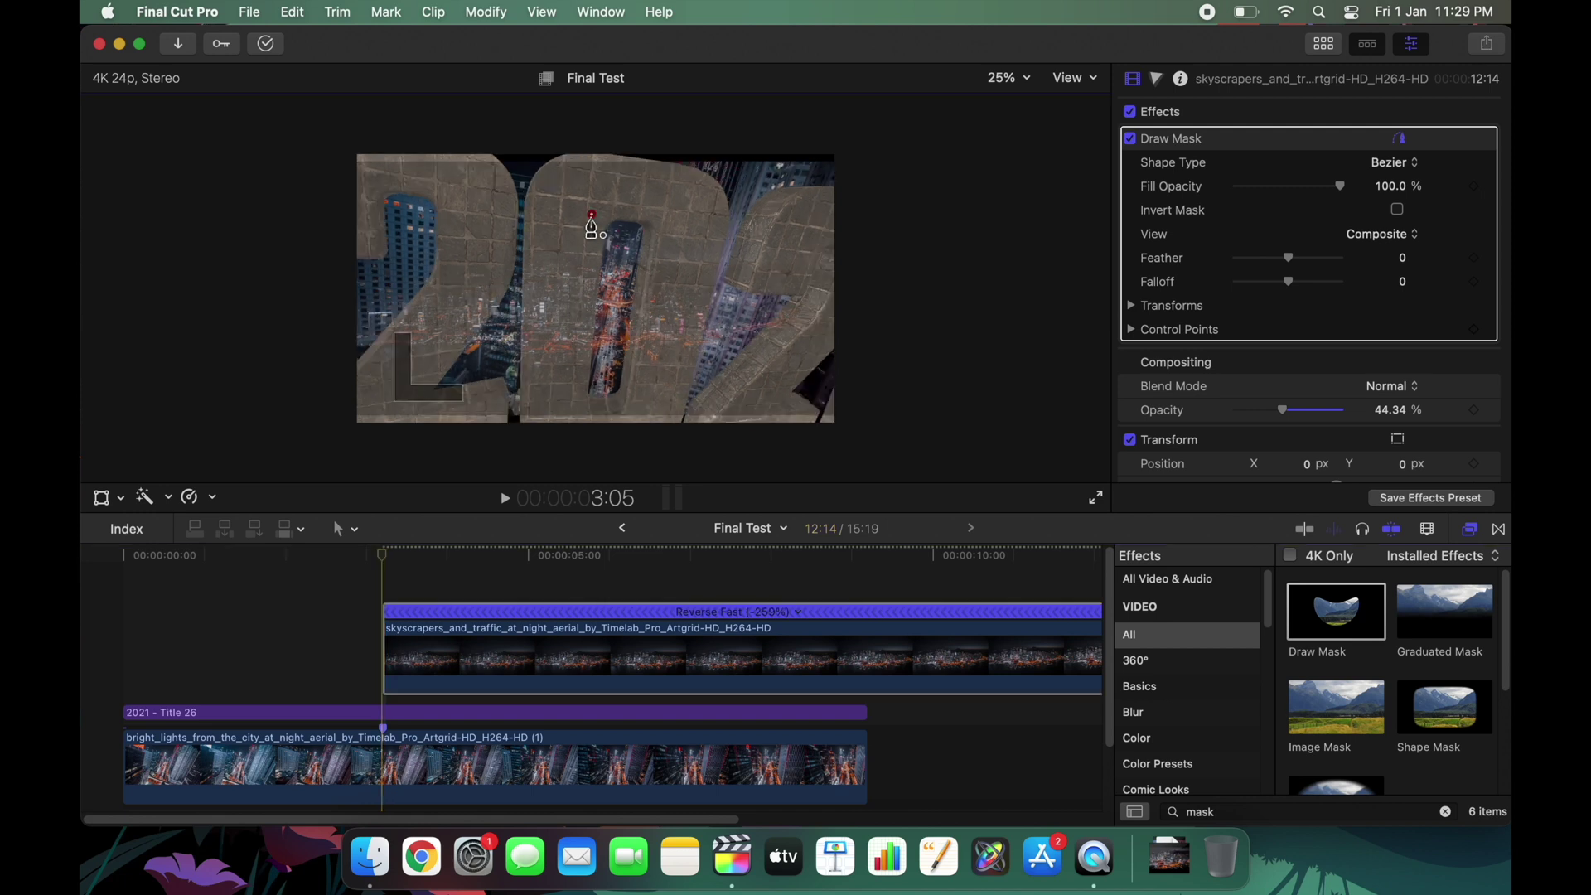
click(566, 405)
click(640, 405)
click(673, 213)
click(591, 214)
drag(1399, 411, 1406, 417)
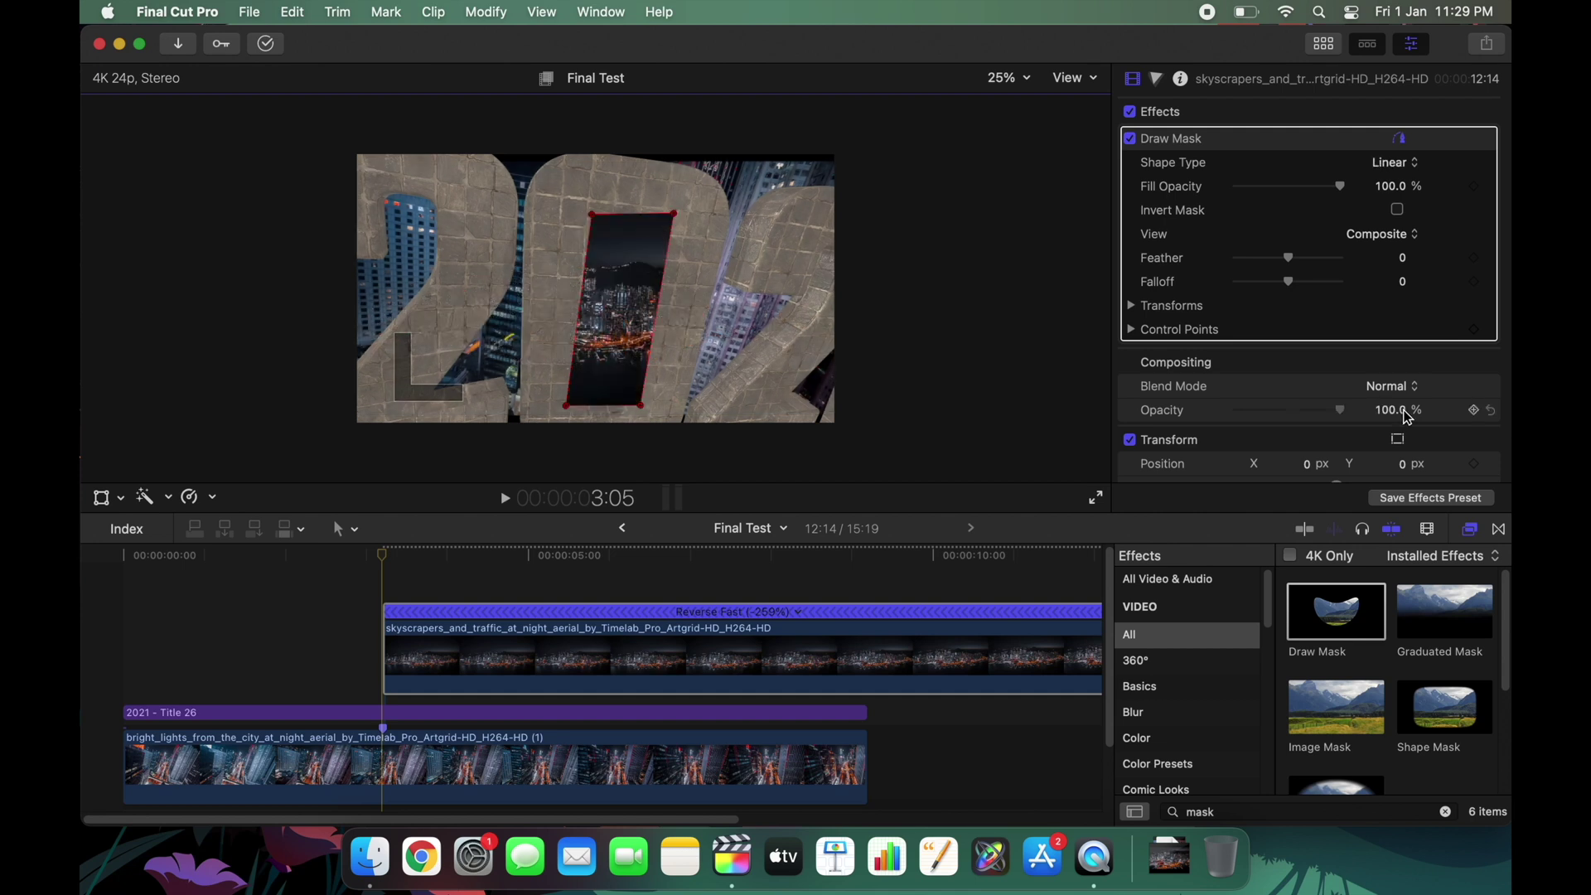
click(1131, 330)
Keyframe the mask's control points and stretch its corners outward at about 4:21.
click(1473, 329)
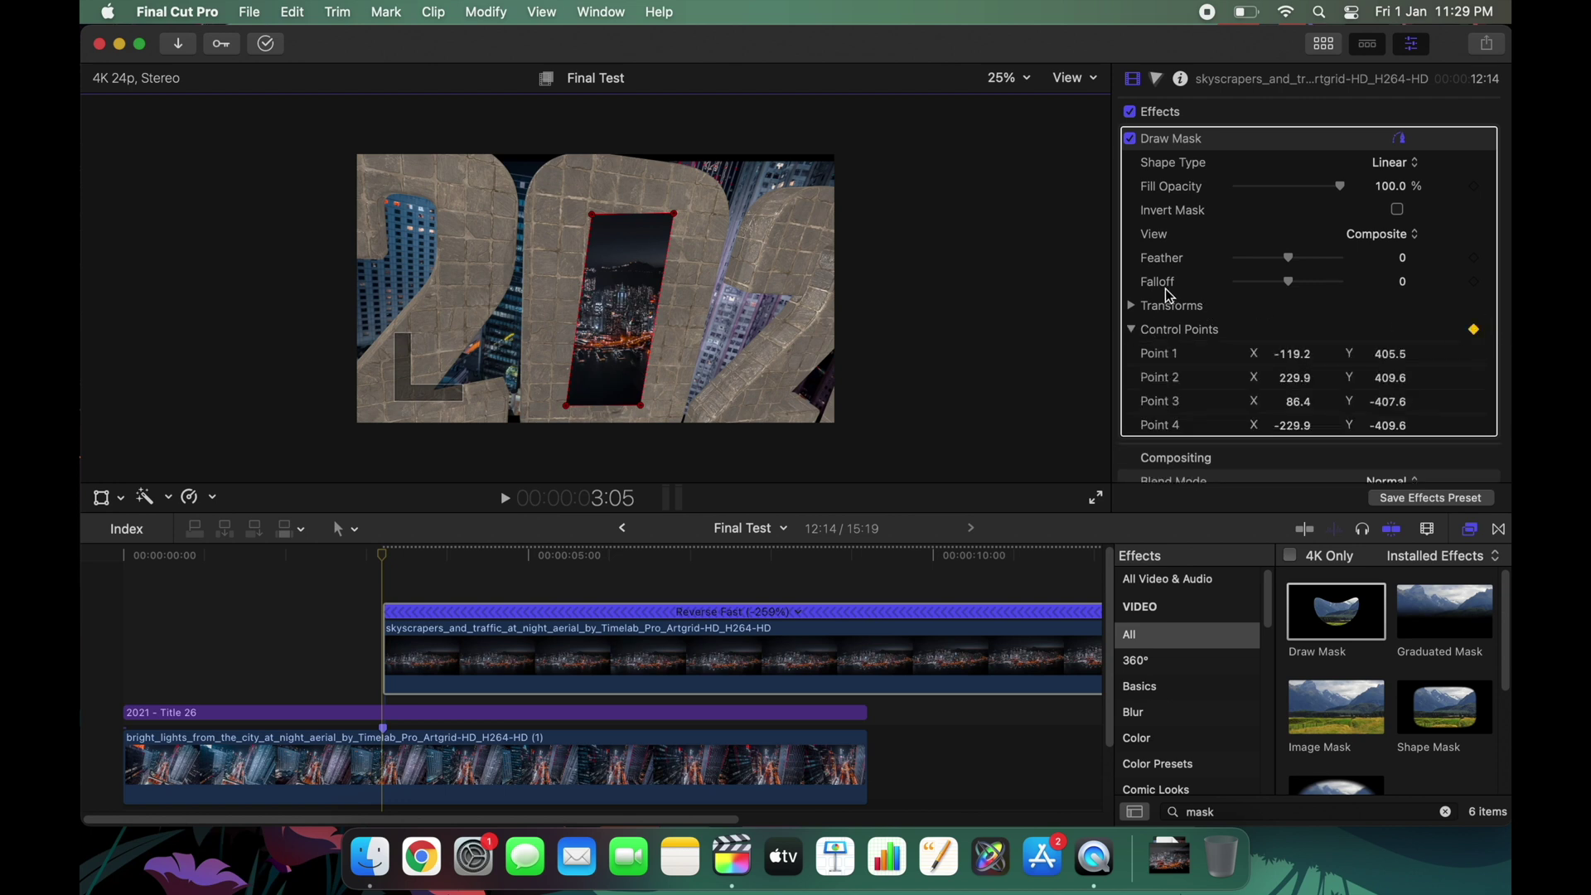
click(1131, 306)
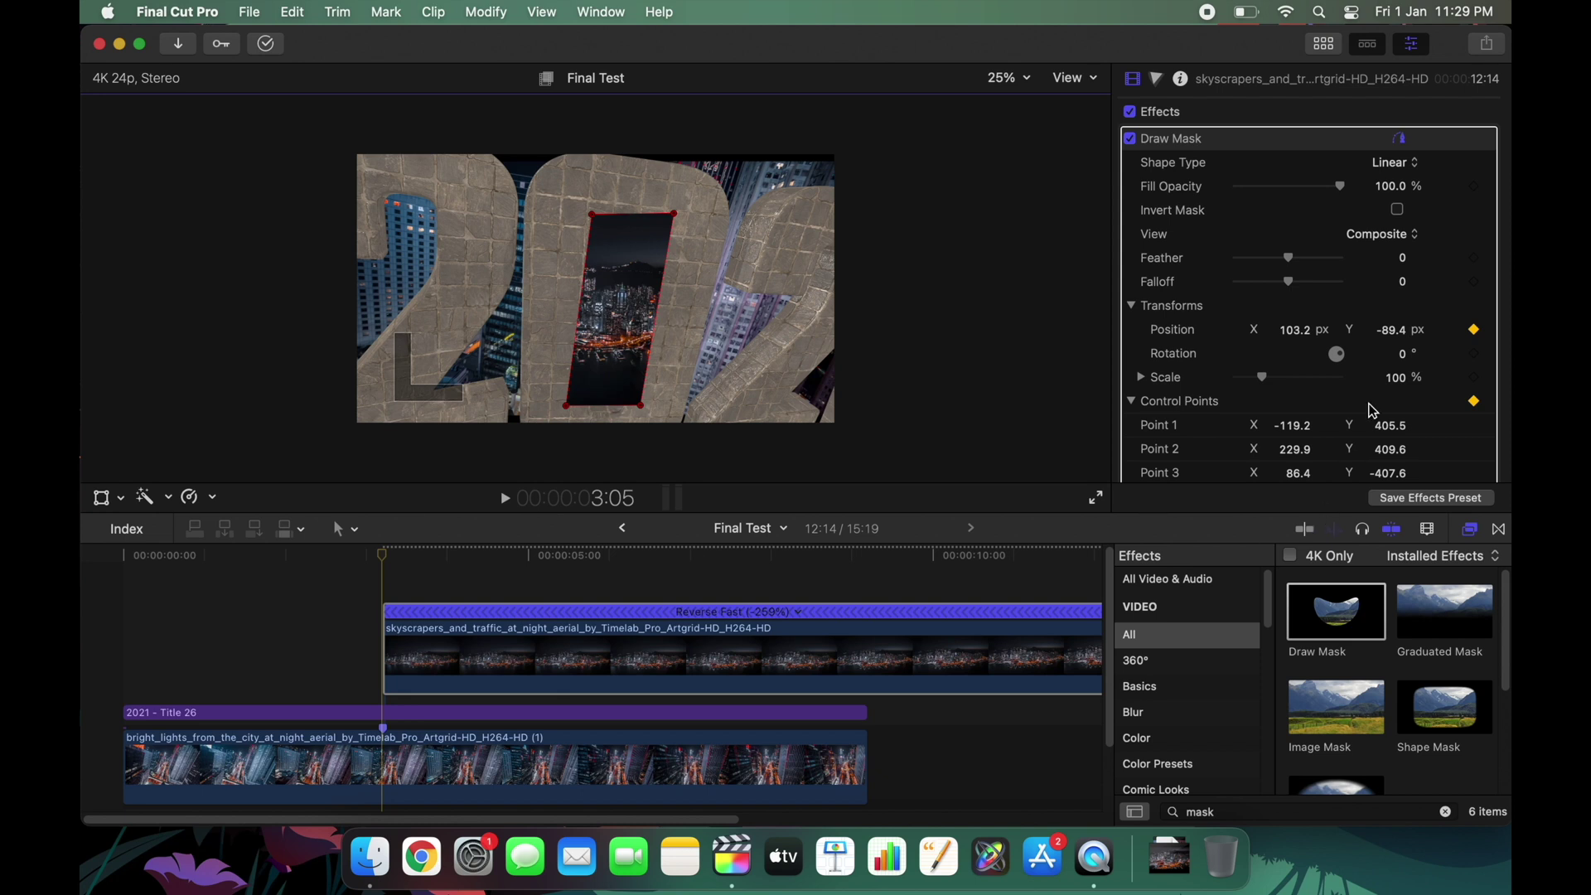
scroll(1352, 458, down, 4)
drag(1340, 439, 1288, 439)
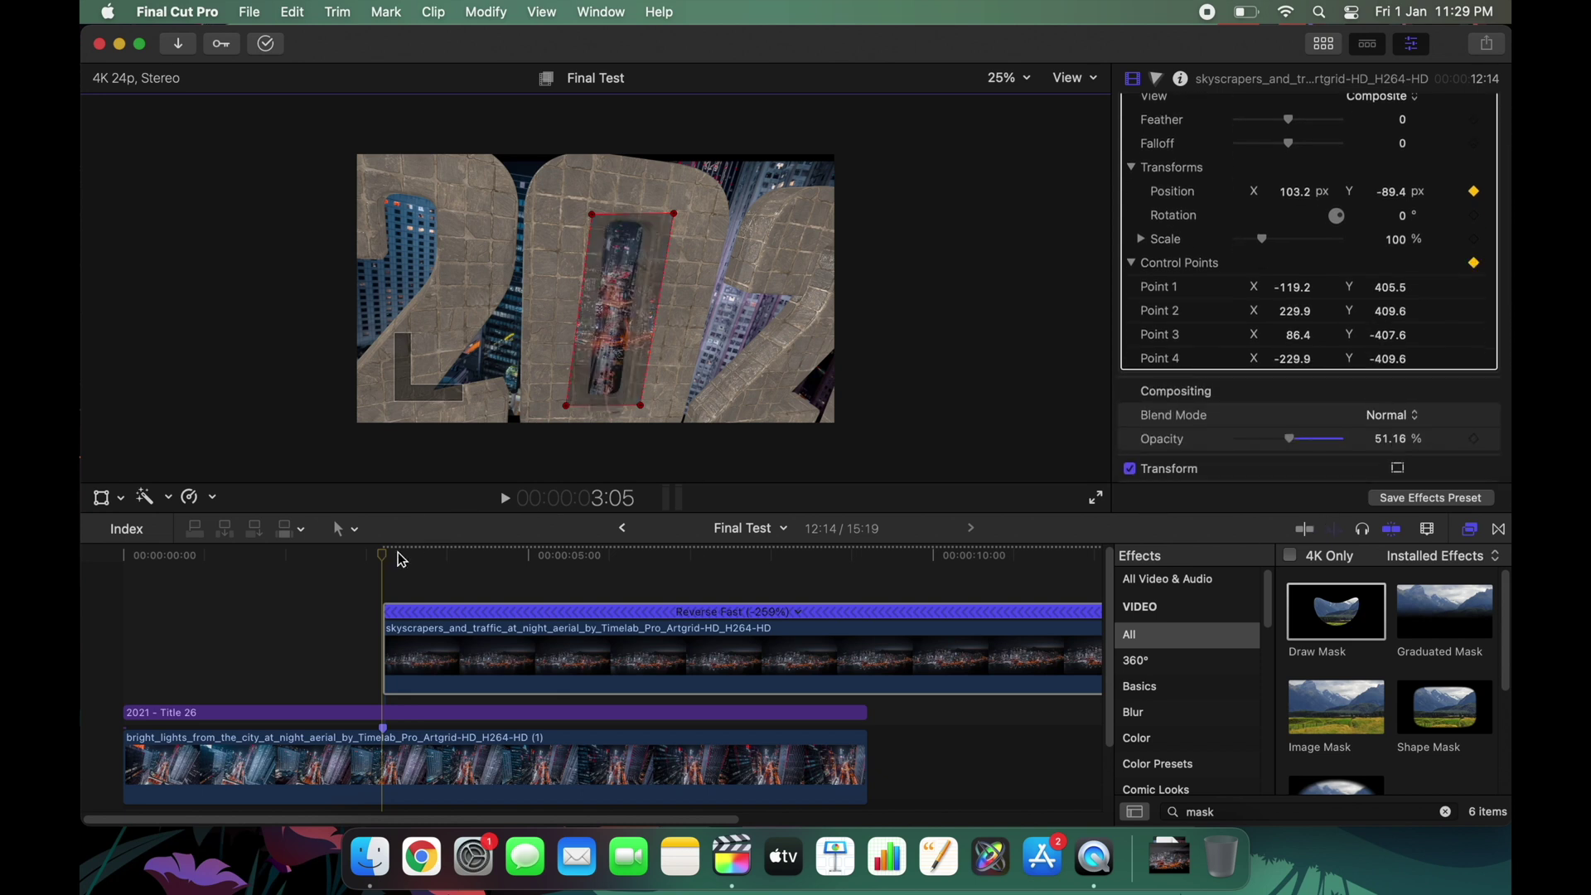
drag(403, 560, 487, 560)
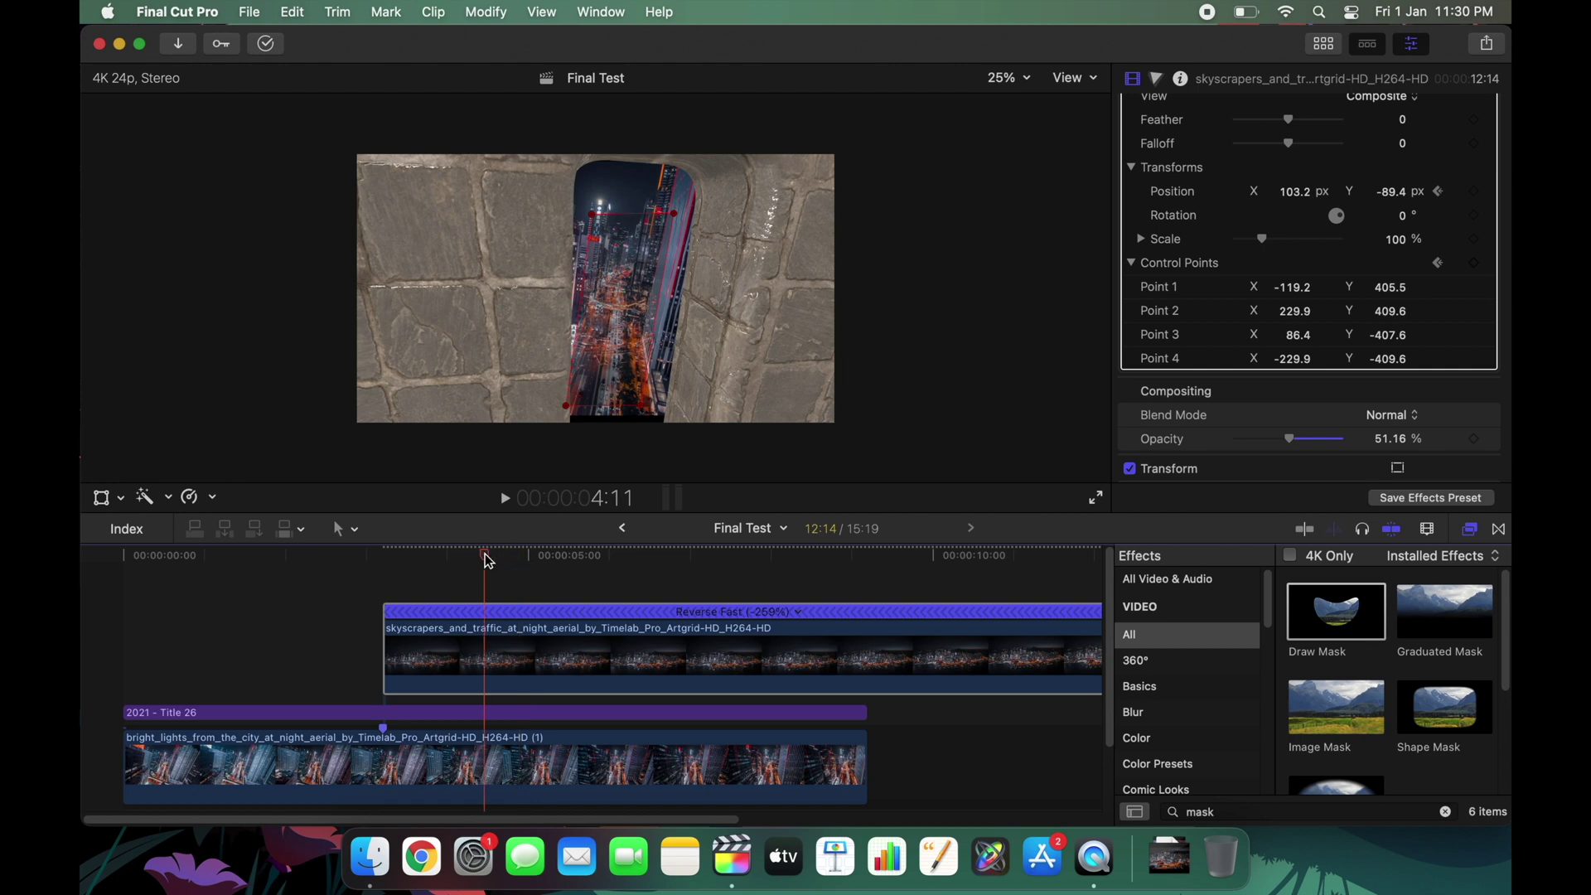
drag(568, 412, 560, 442)
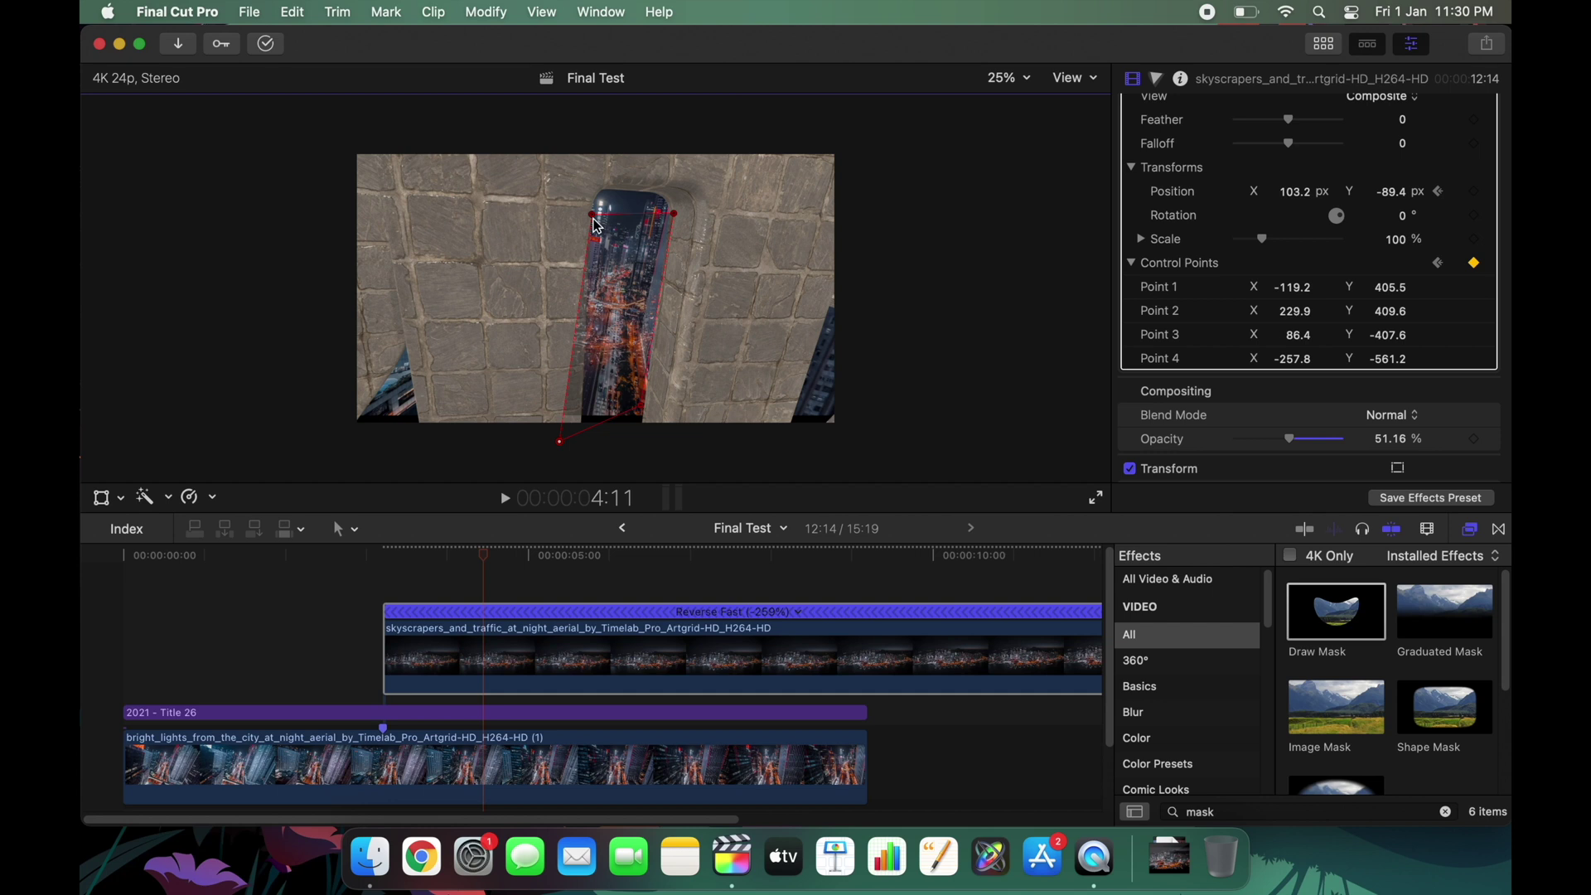
mouse_move(592, 215)
mouse_down()
mouse_move(590, 194)
mouse_move(692, 193)
mouse_move(699, 177)
mouse_up()
drag(647, 414, 660, 459)
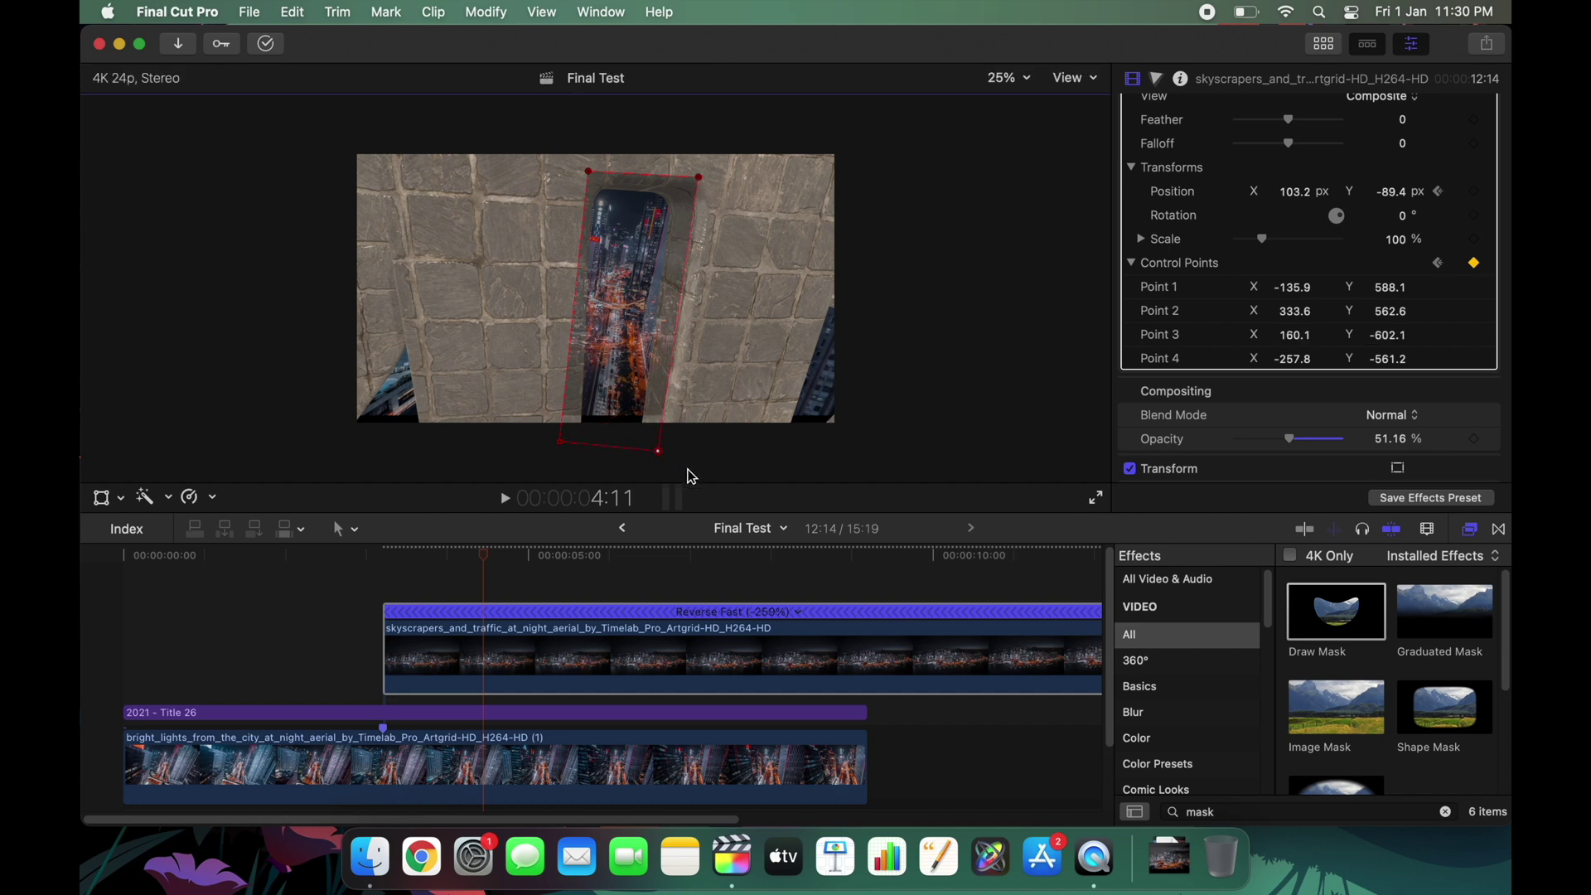
At about 5:12, push the mask's left corners far outward to widen it.
drag(492, 559, 543, 562)
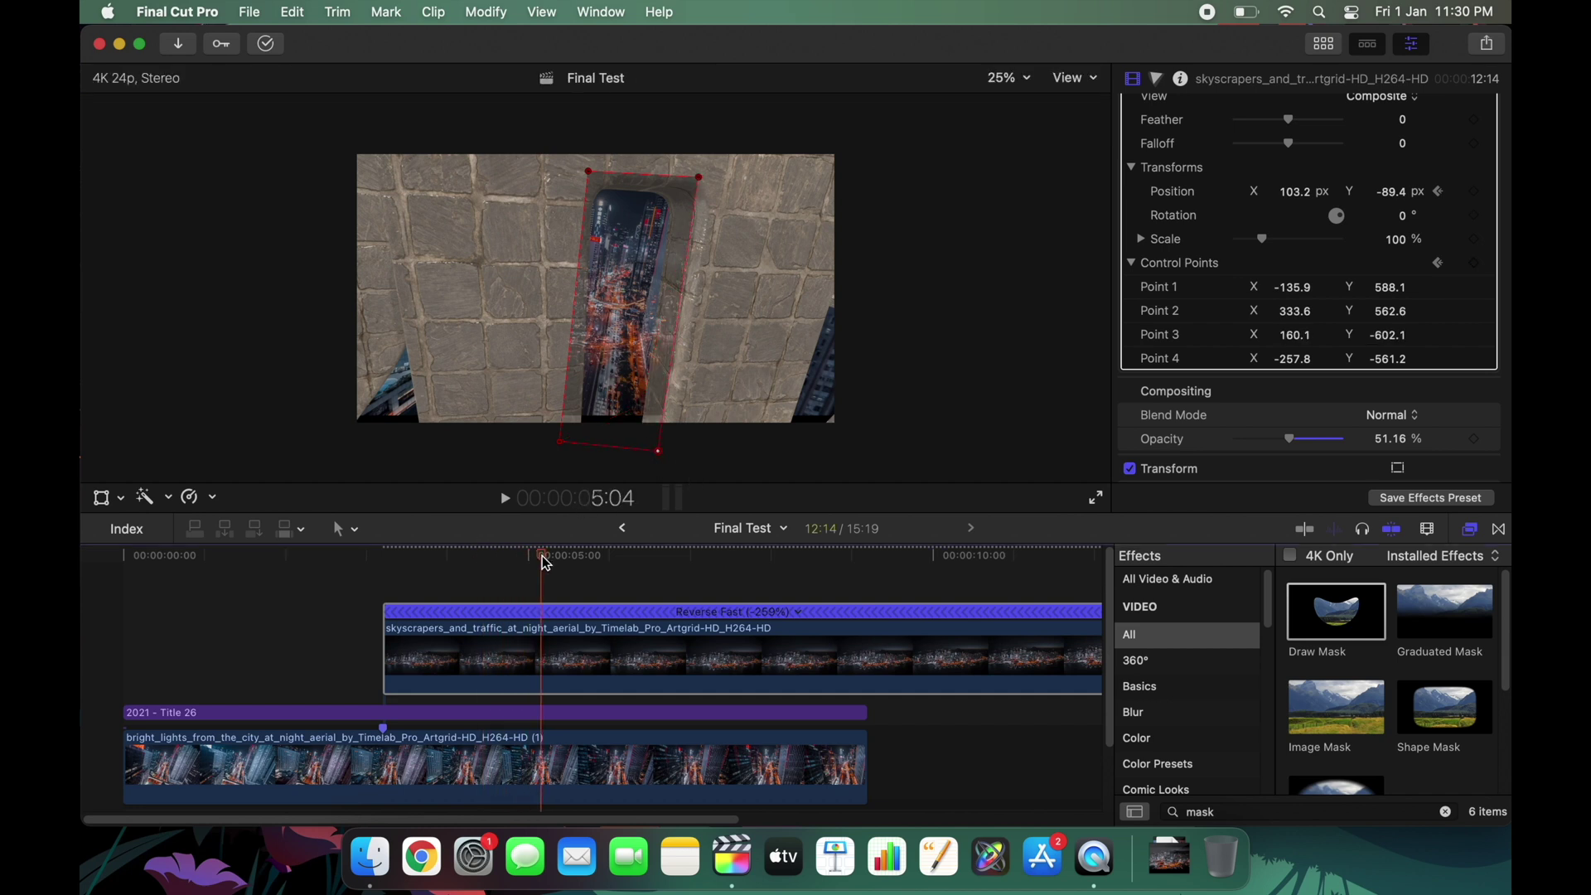
click(602, 563)
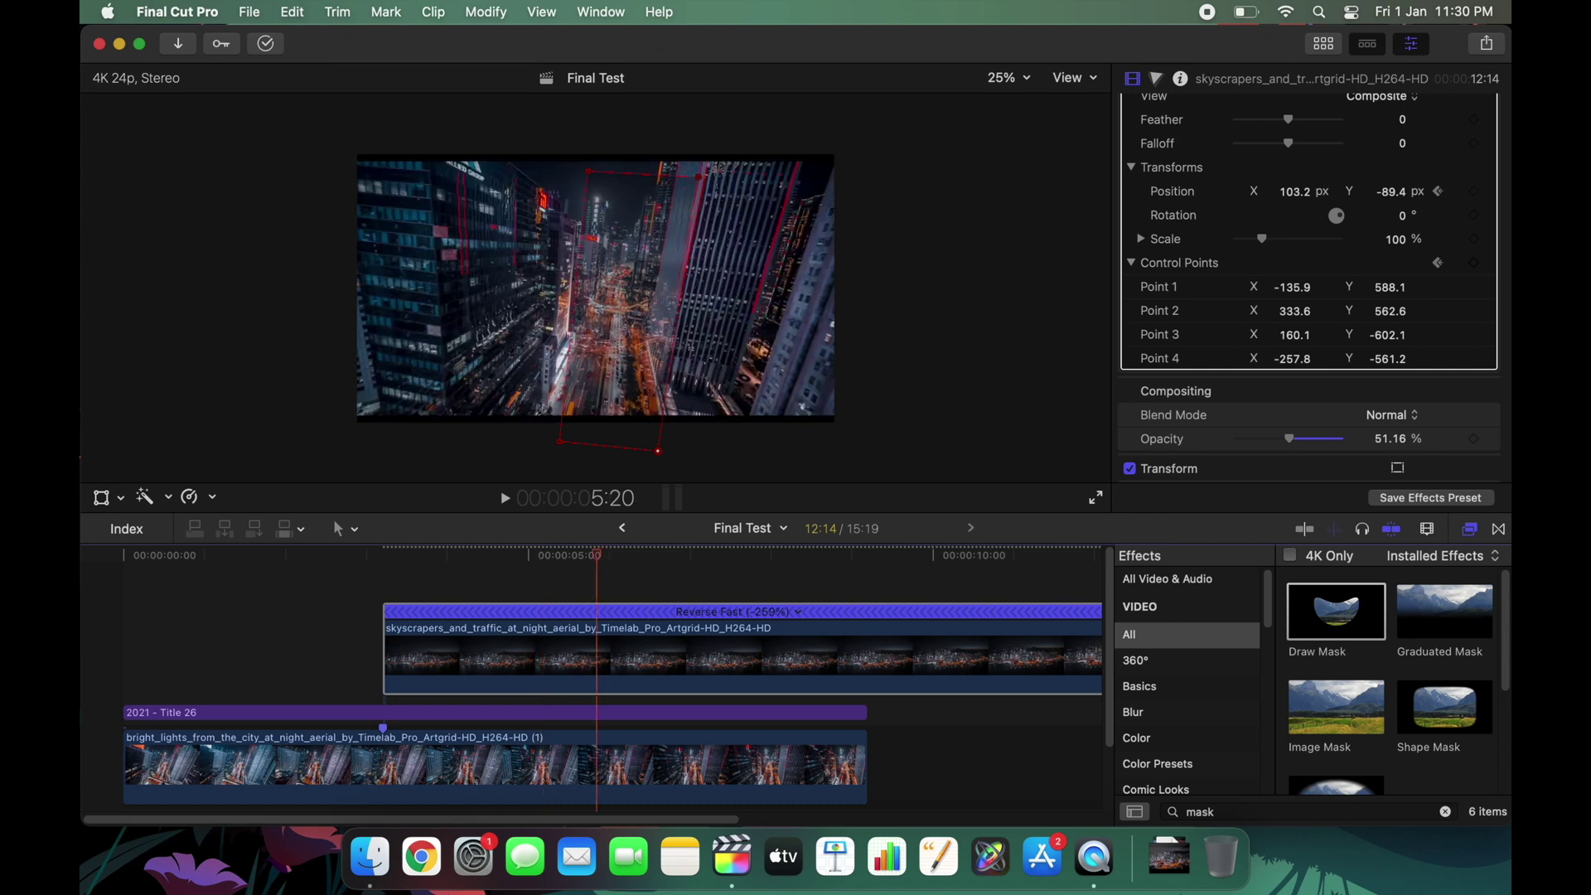
mouse_move(592, 554)
mouse_down()
mouse_move(544, 555)
mouse_move(586, 558)
mouse_move(564, 557)
mouse_up()
drag(532, 447, 332, 450)
drag(525, 132, 324, 116)
click(508, 679)
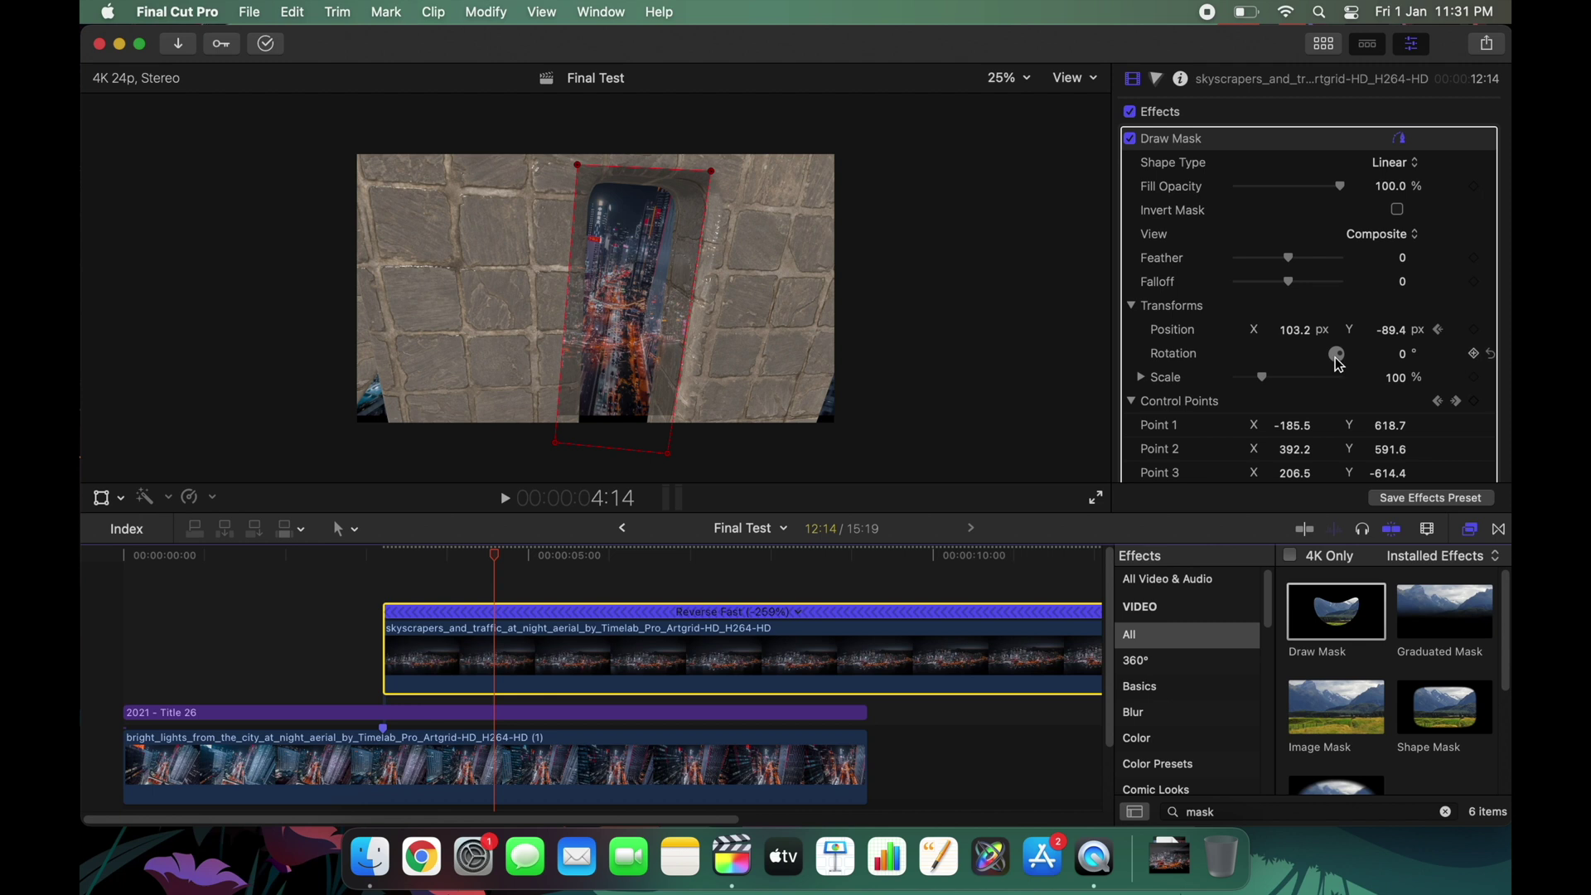
Set the skyscraper clip to 100% opacity and move it beneath the 2021 title.
scroll(1340, 364, down, 5)
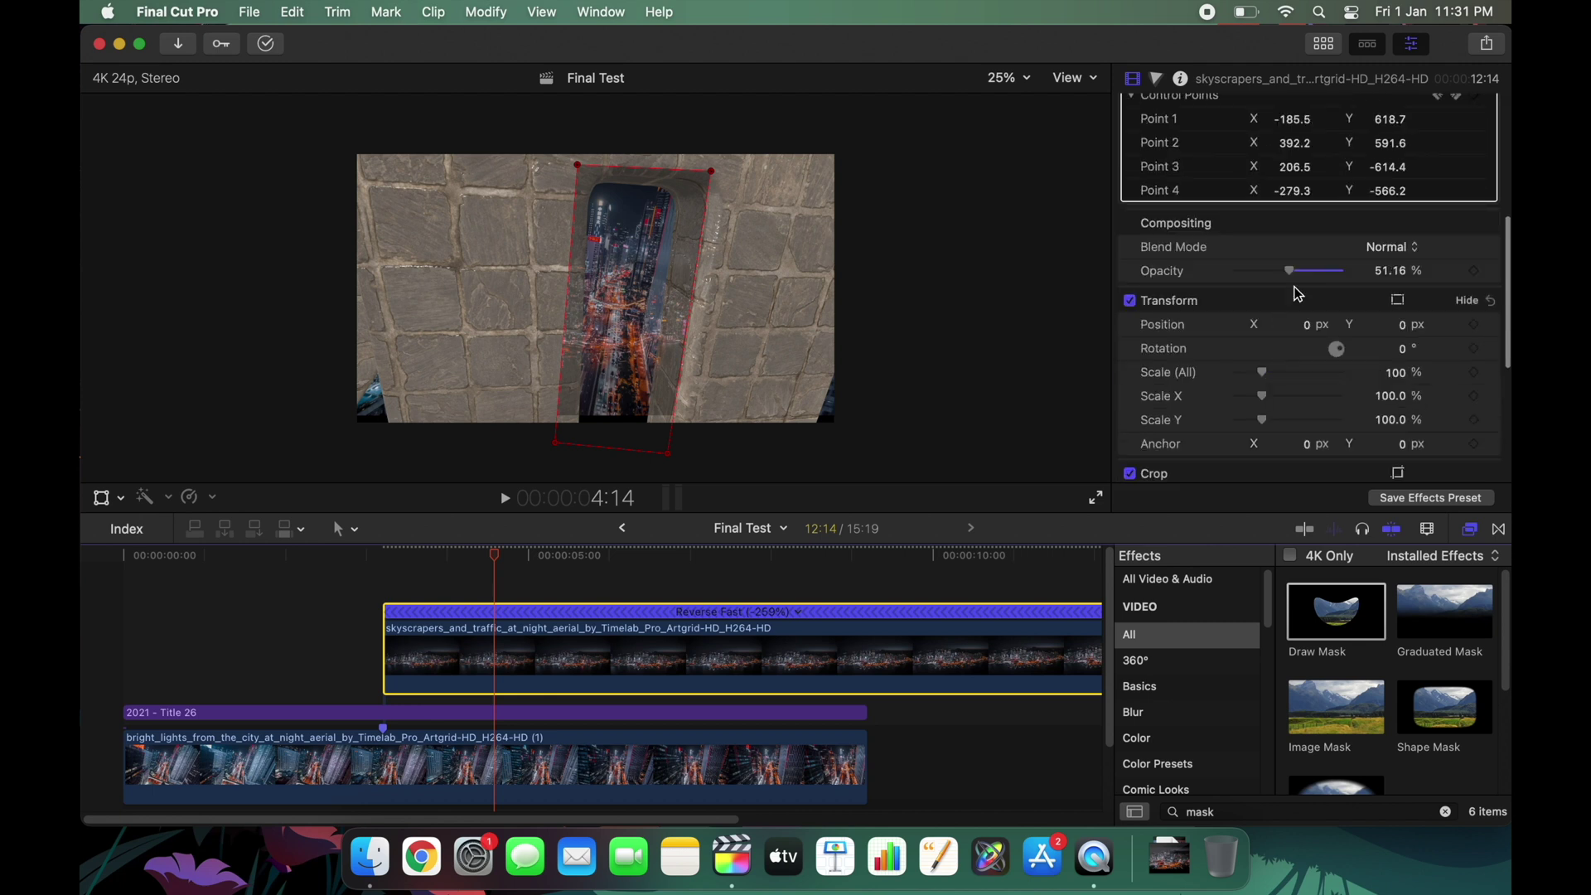
drag(1302, 272, 1341, 271)
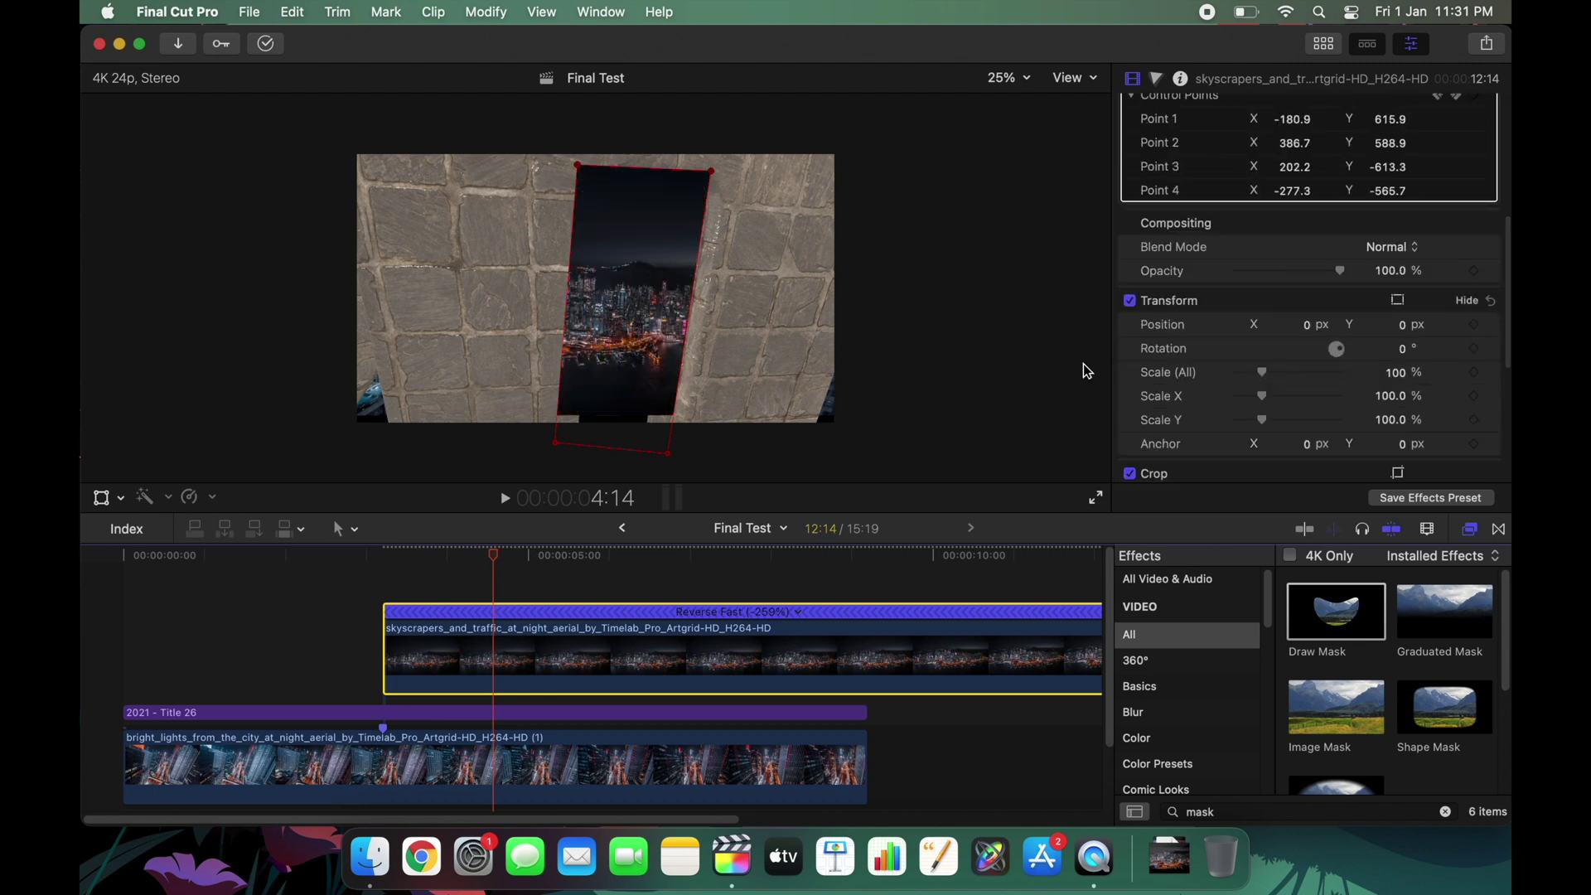
drag(521, 667, 515, 712)
Keyframe the clip's opacity at 100% at 4:16 and 0% at 4:05.
click(452, 551)
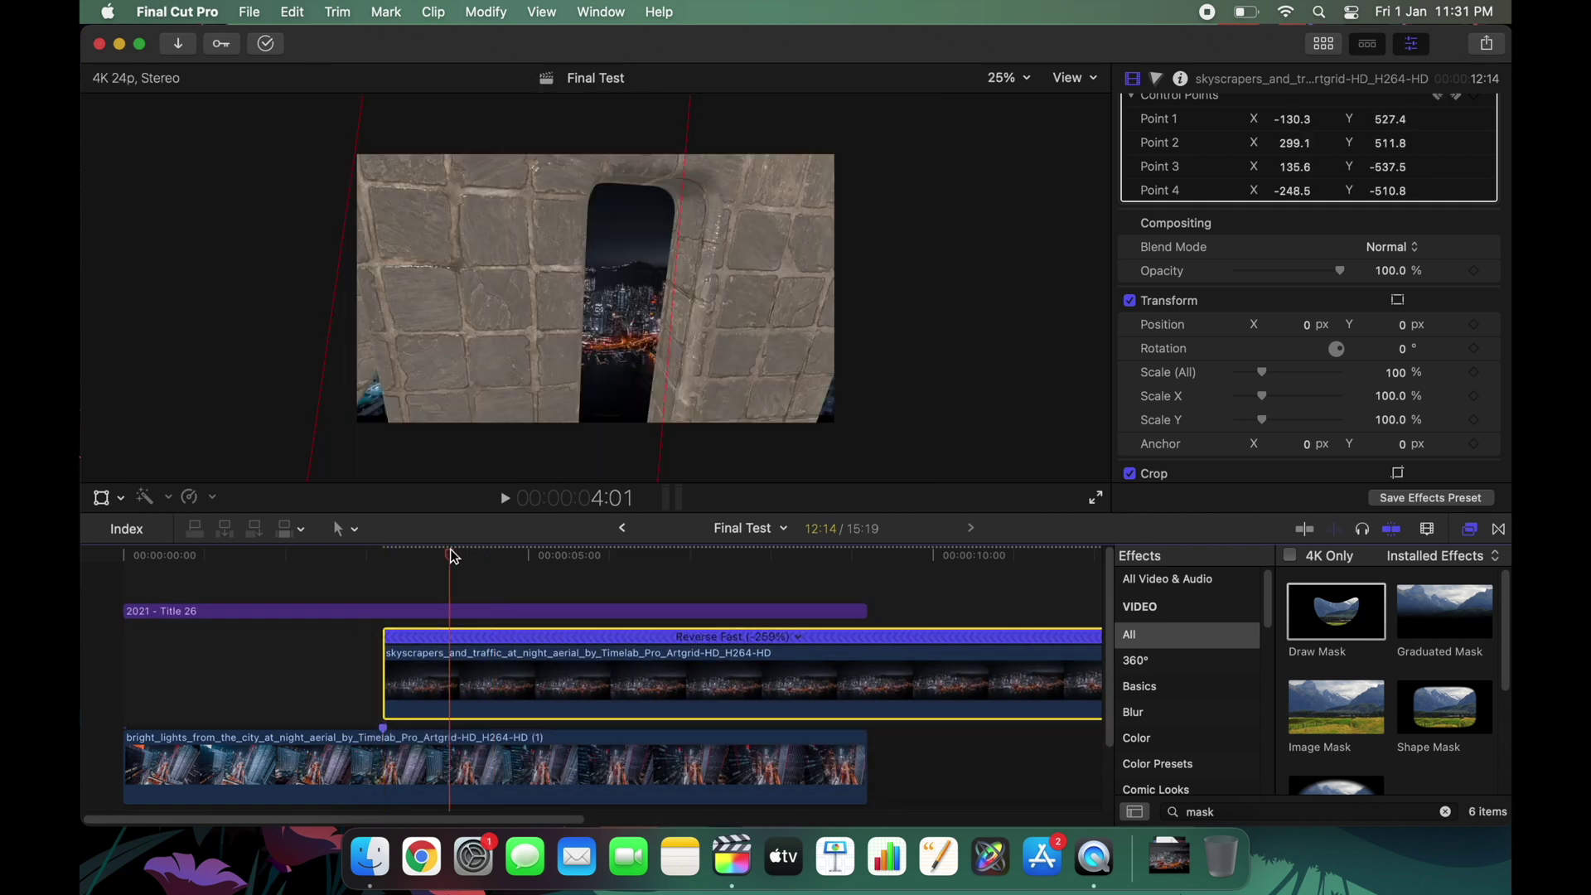
click(399, 555)
drag(395, 561, 497, 569)
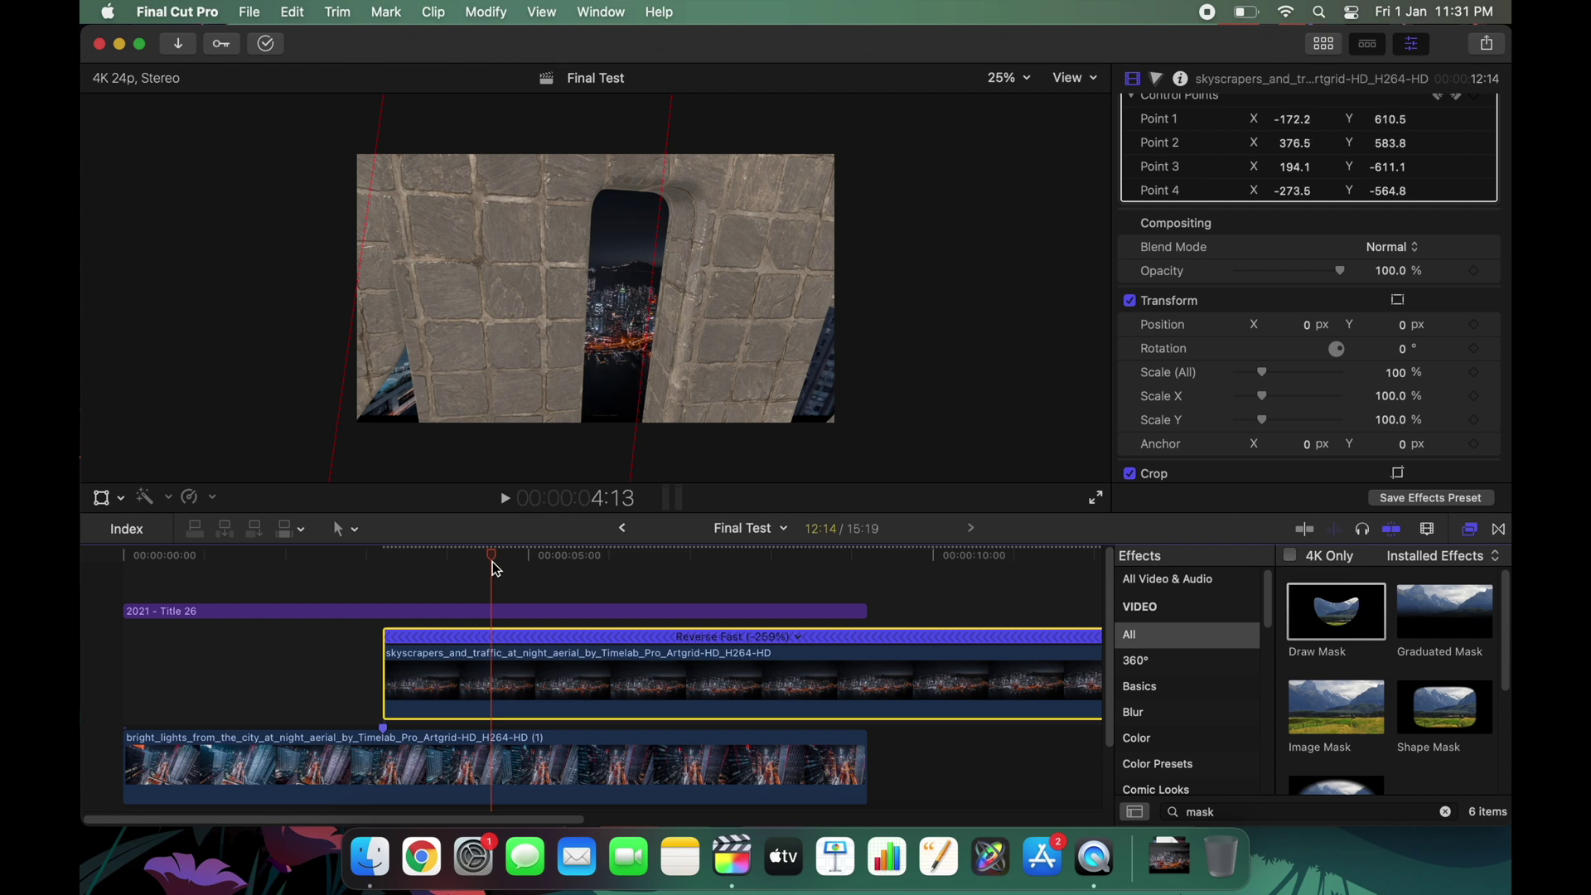
drag(491, 567, 501, 564)
key(Right)
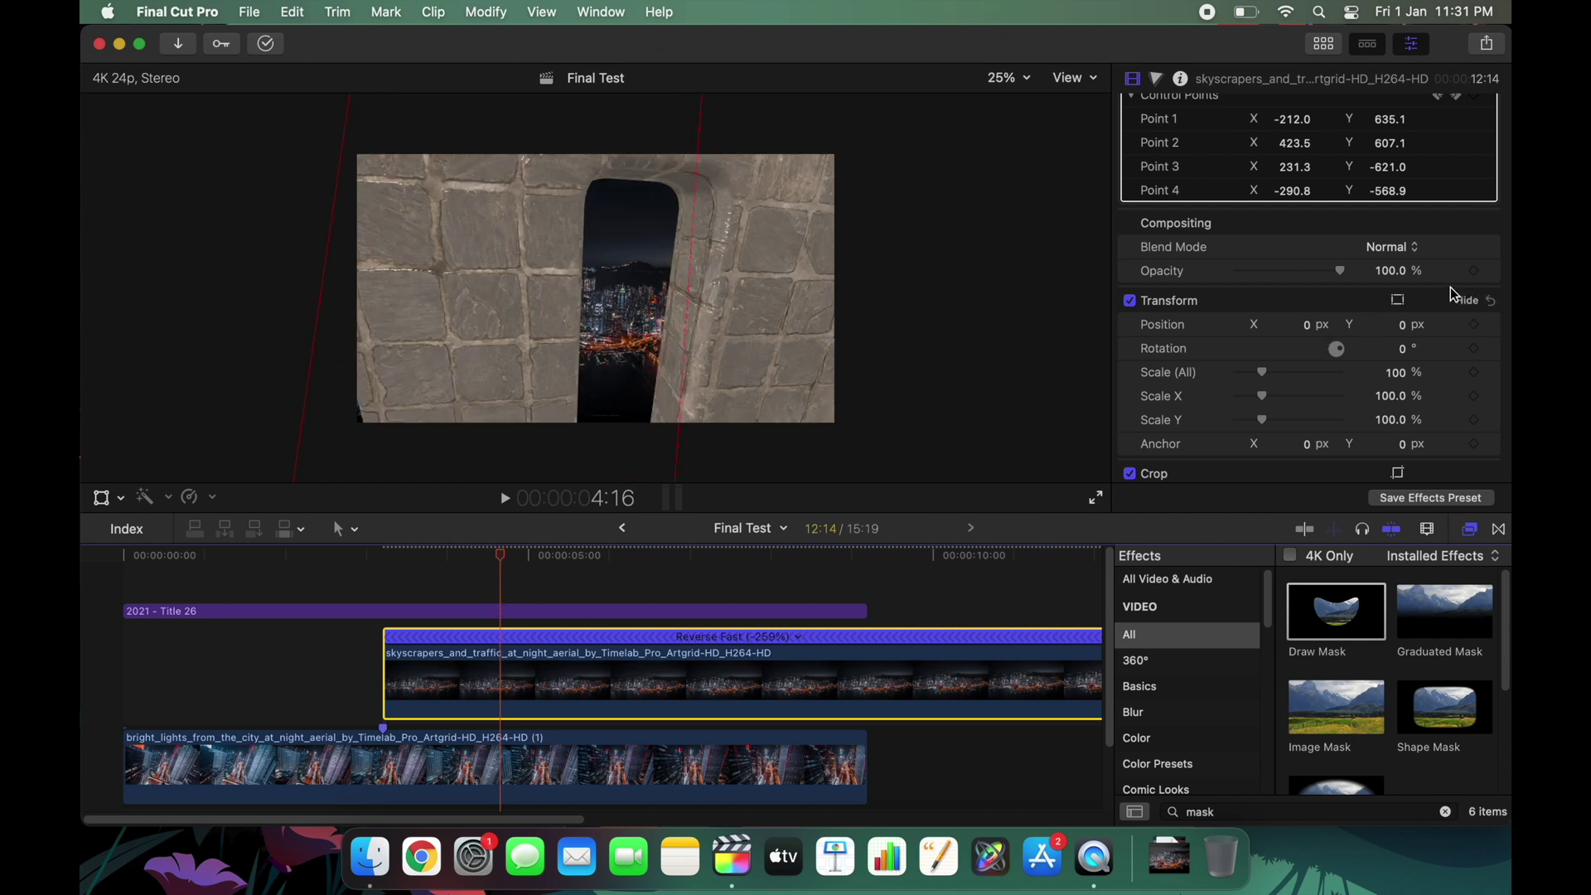
click(1474, 271)
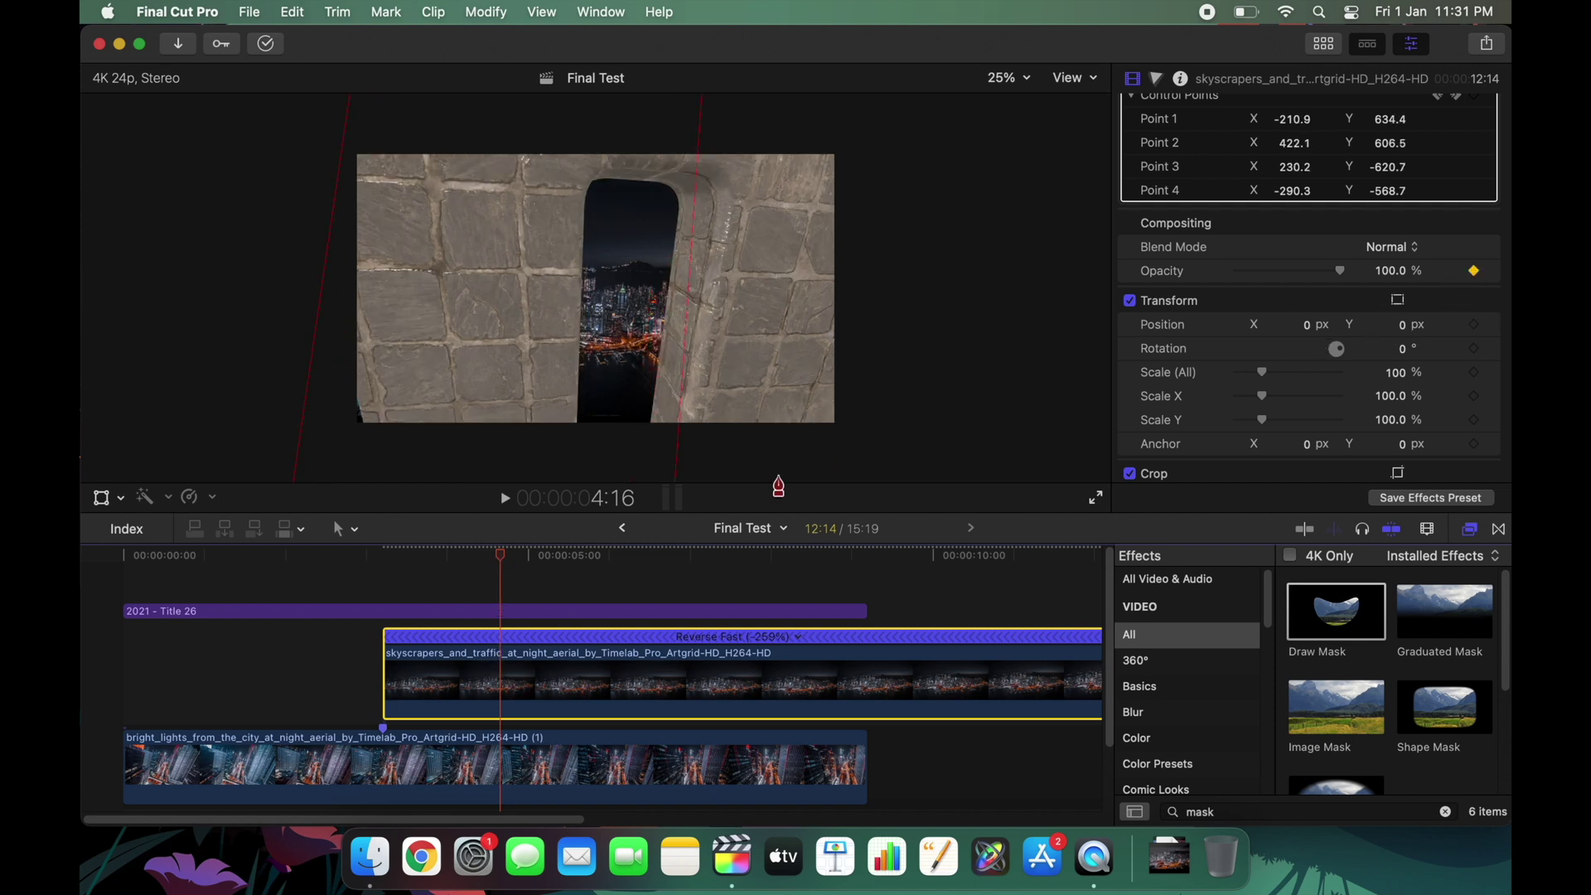
click(463, 555)
drag(1338, 272, 1143, 278)
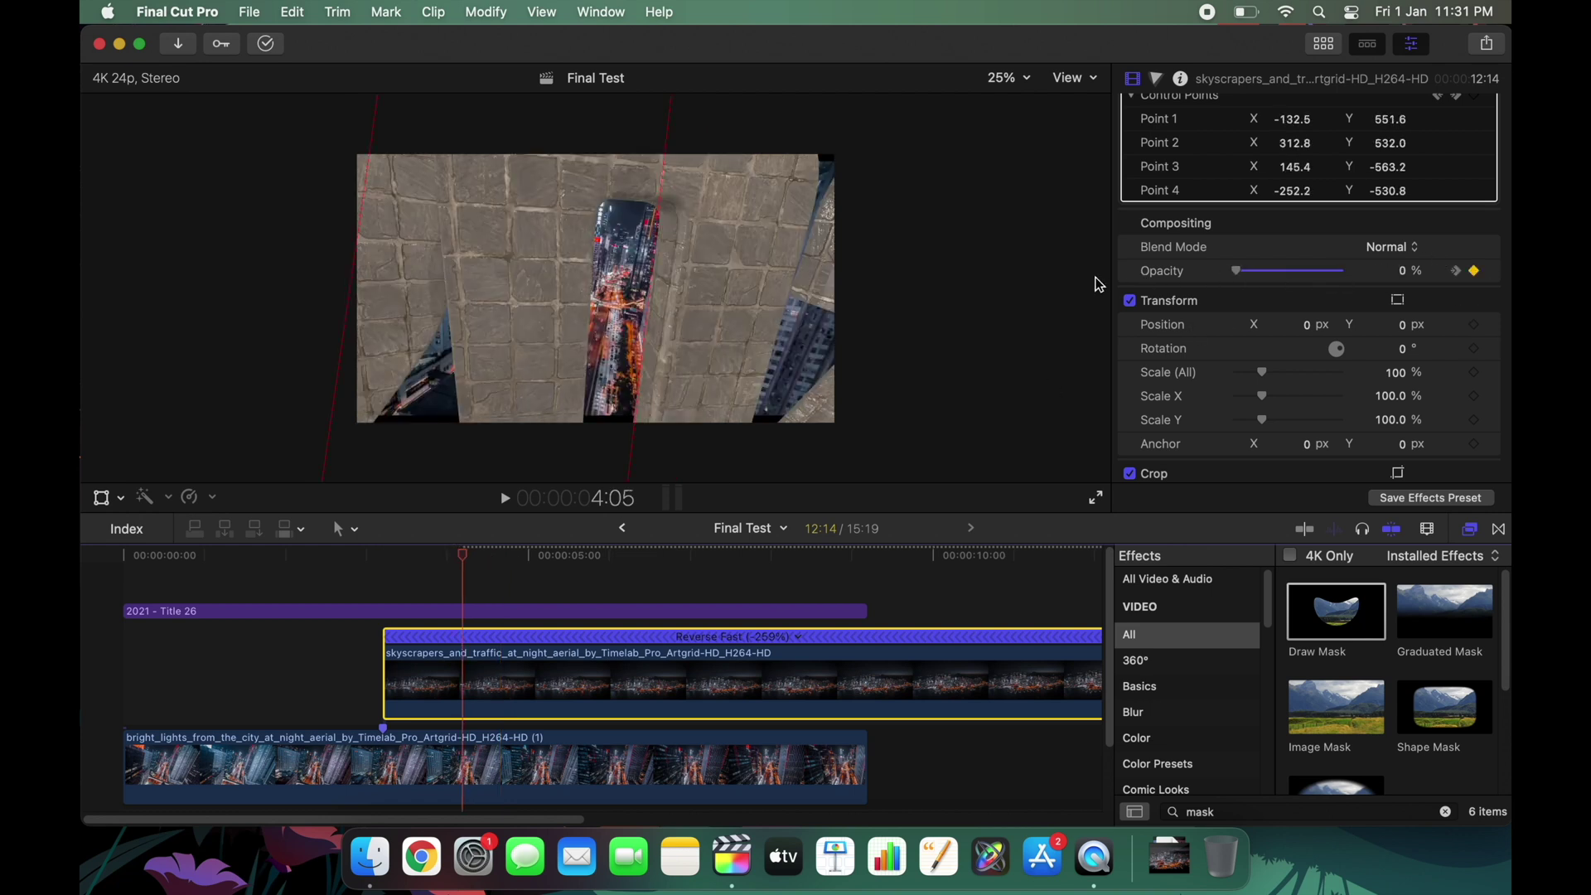
Show the clip's video animation, expand the Opacity curve, and set the fade segment to Ease In.
right_click(490, 680)
click(524, 665)
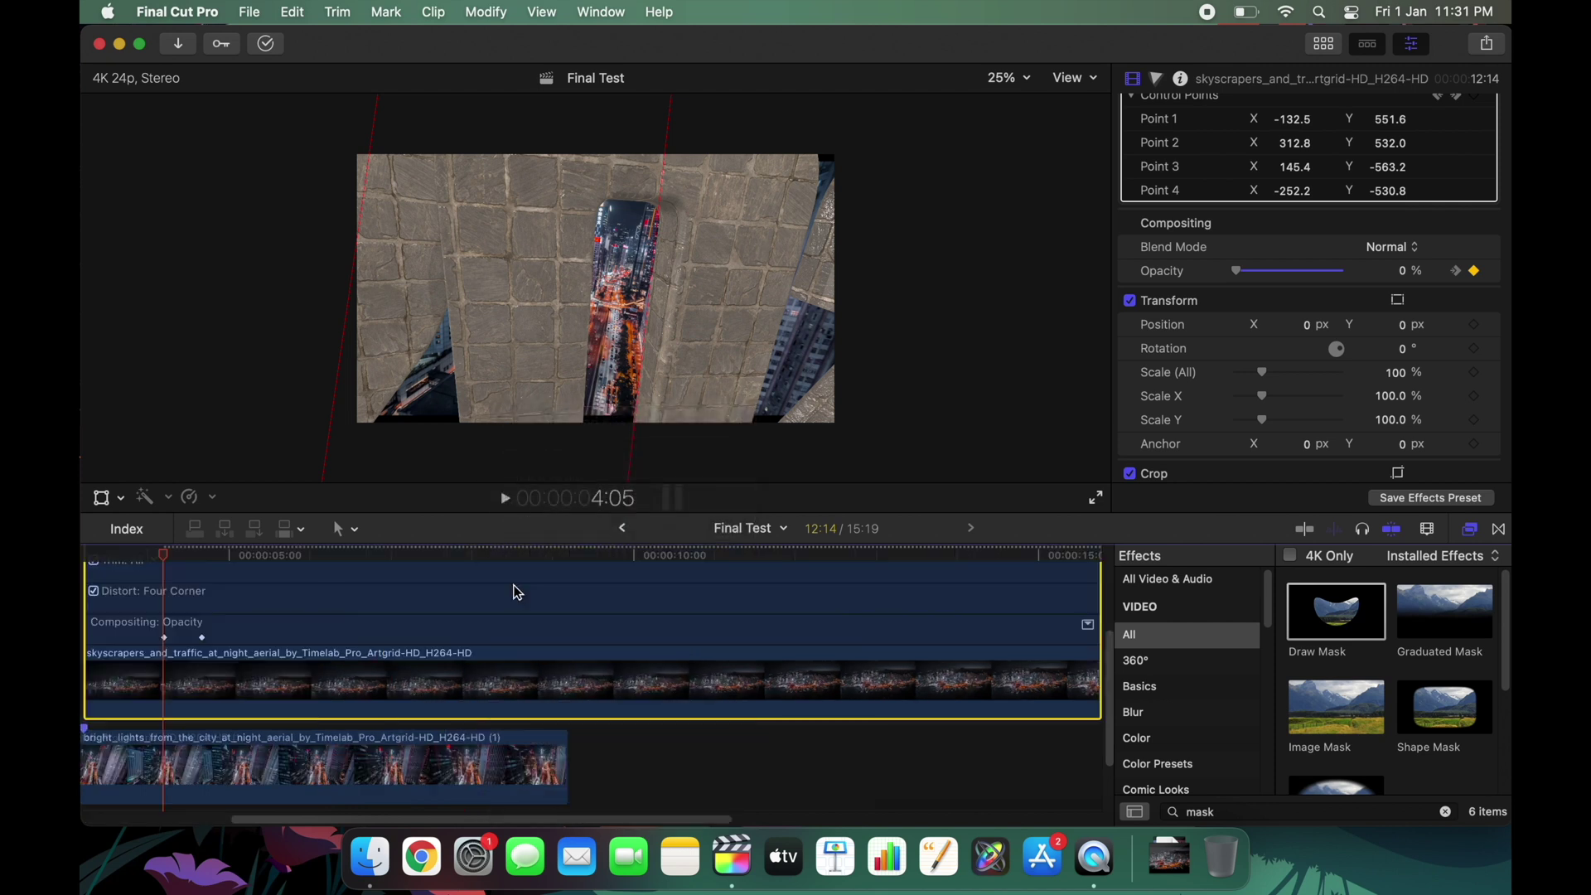
click(202, 638)
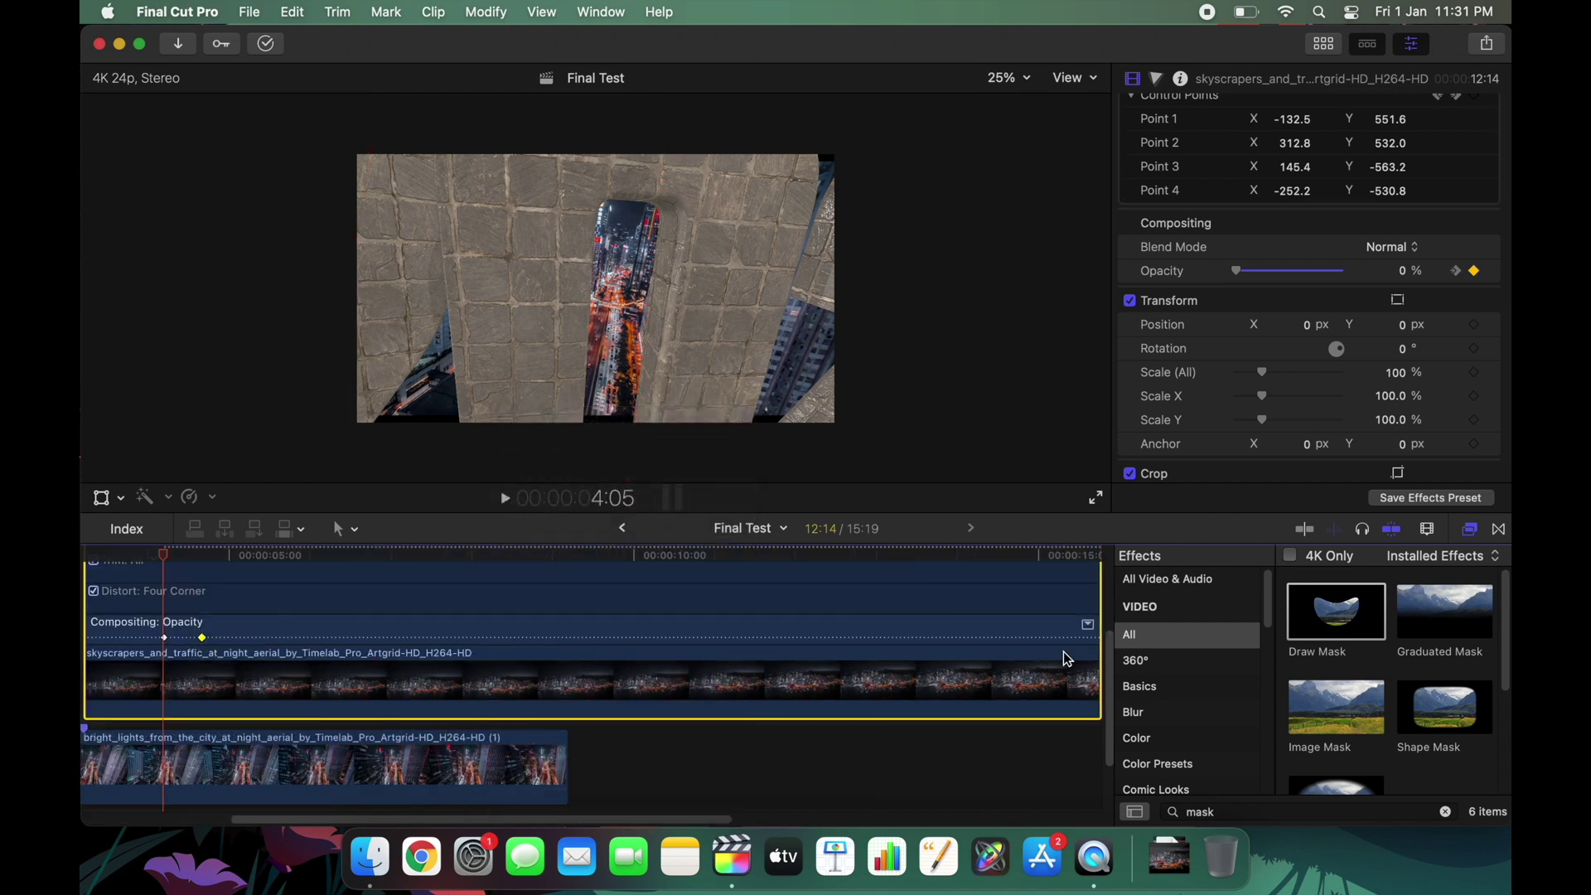
click(1089, 627)
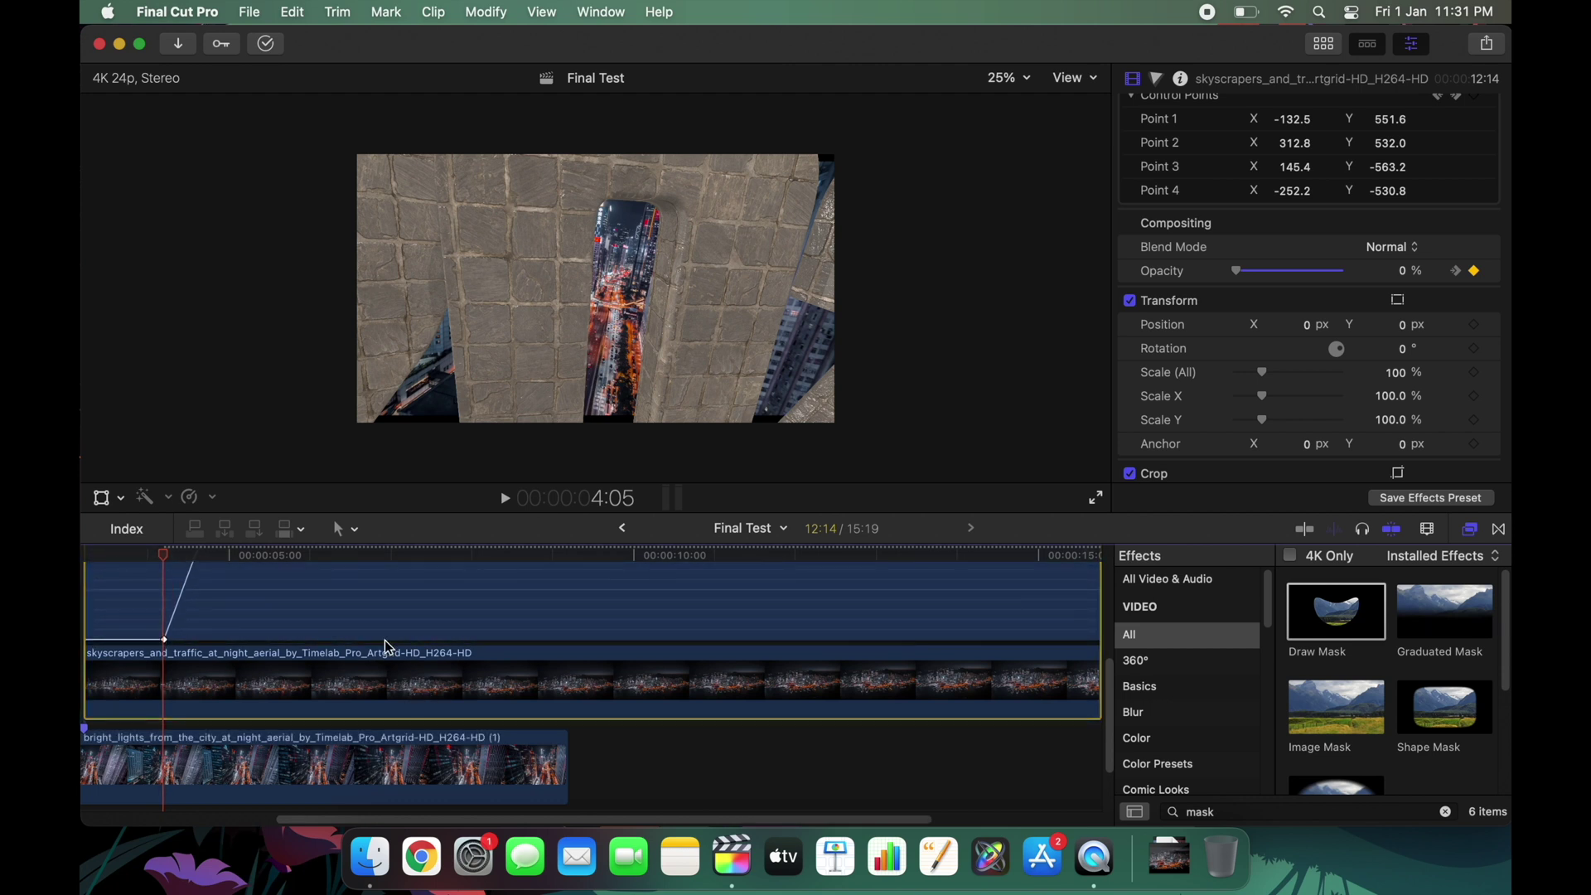
scroll(388, 647, left, 5)
right_click(331, 644)
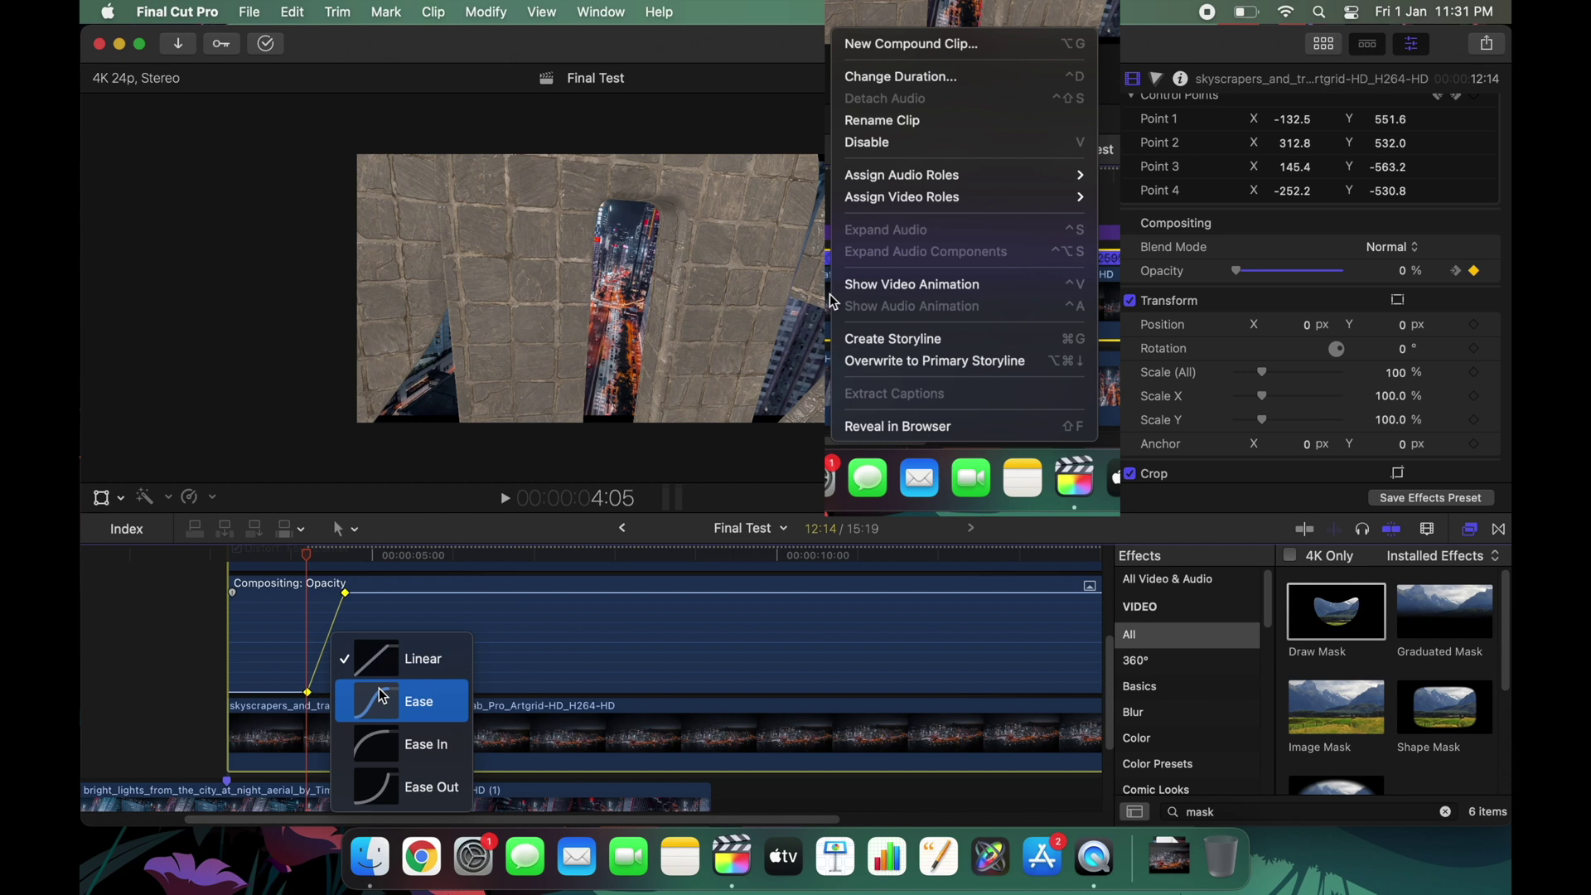
click(385, 743)
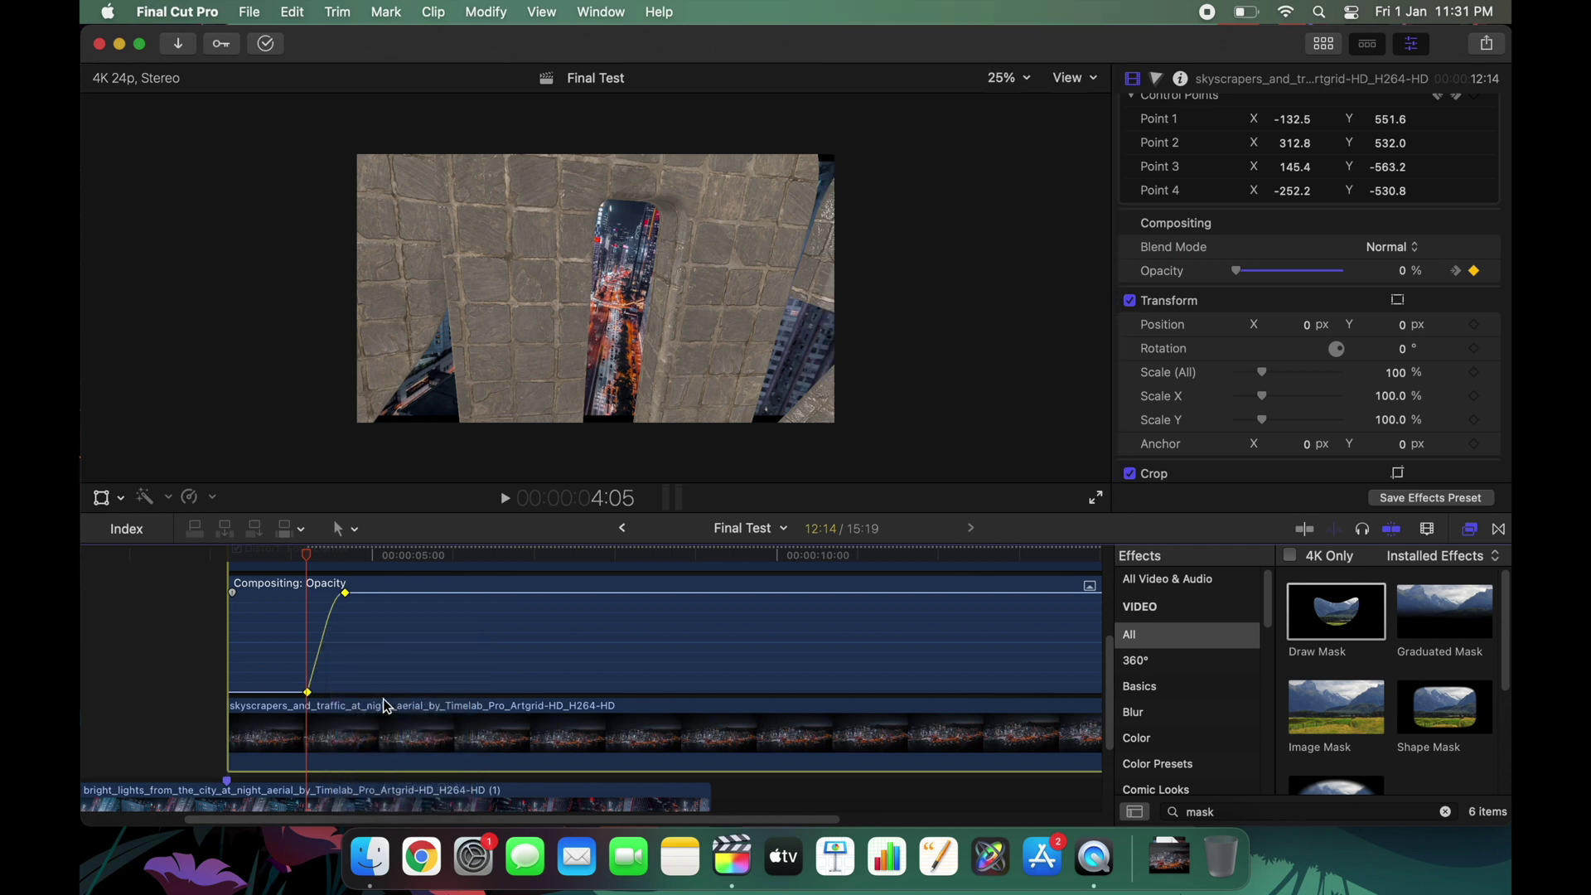
scroll(388, 706, up, 5)
scroll(387, 706, up, 10)
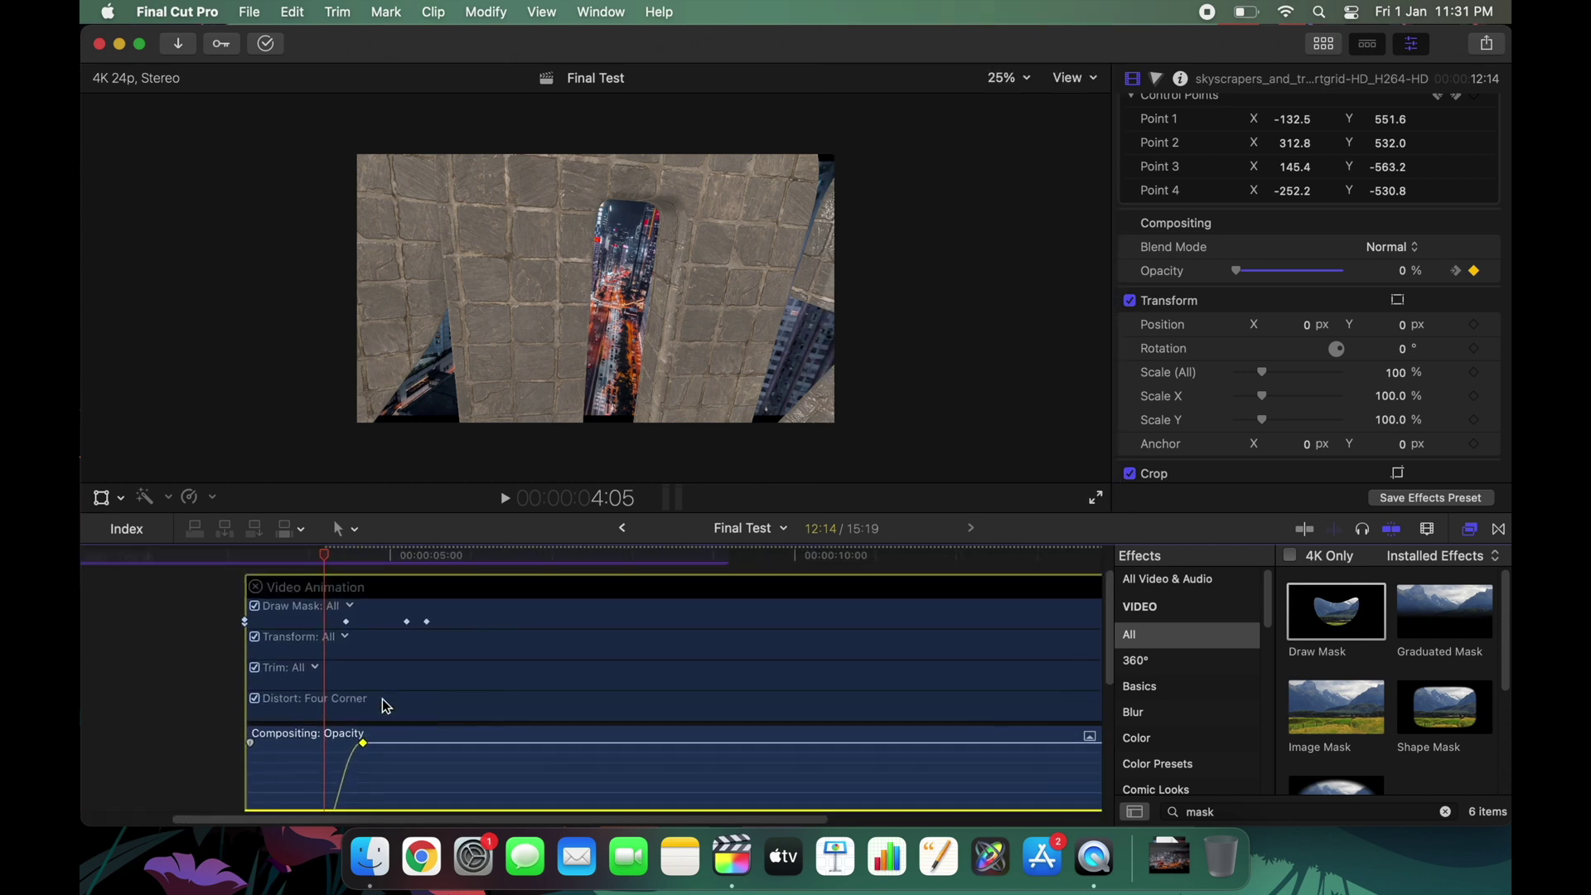
scroll(243, 641, down, 5)
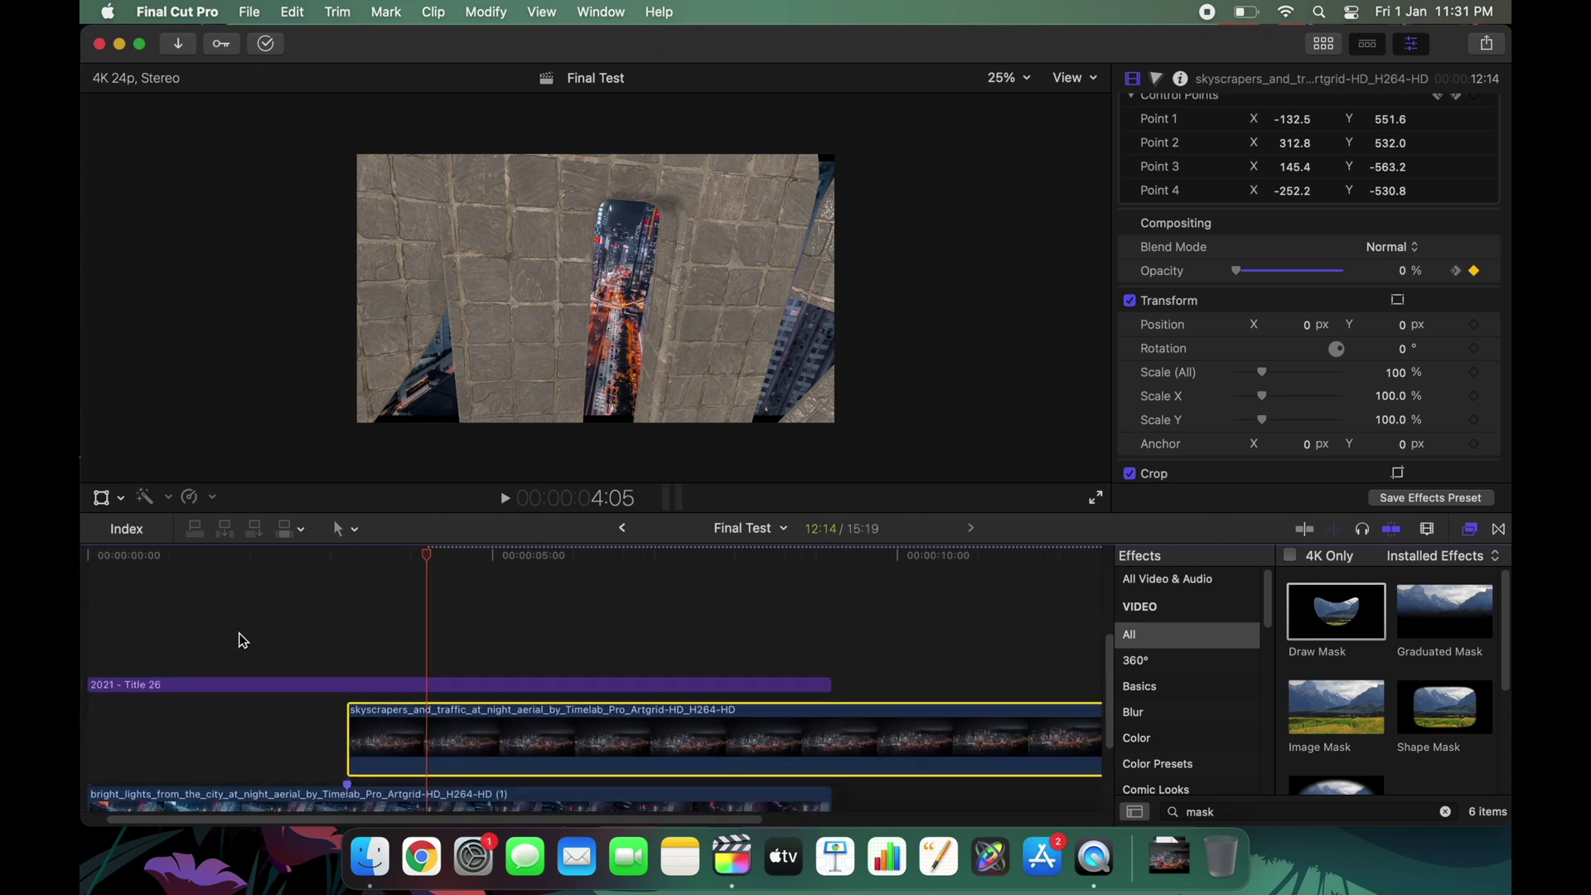
Play back the 2021 title reveal from around 3:01.
click(342, 572)
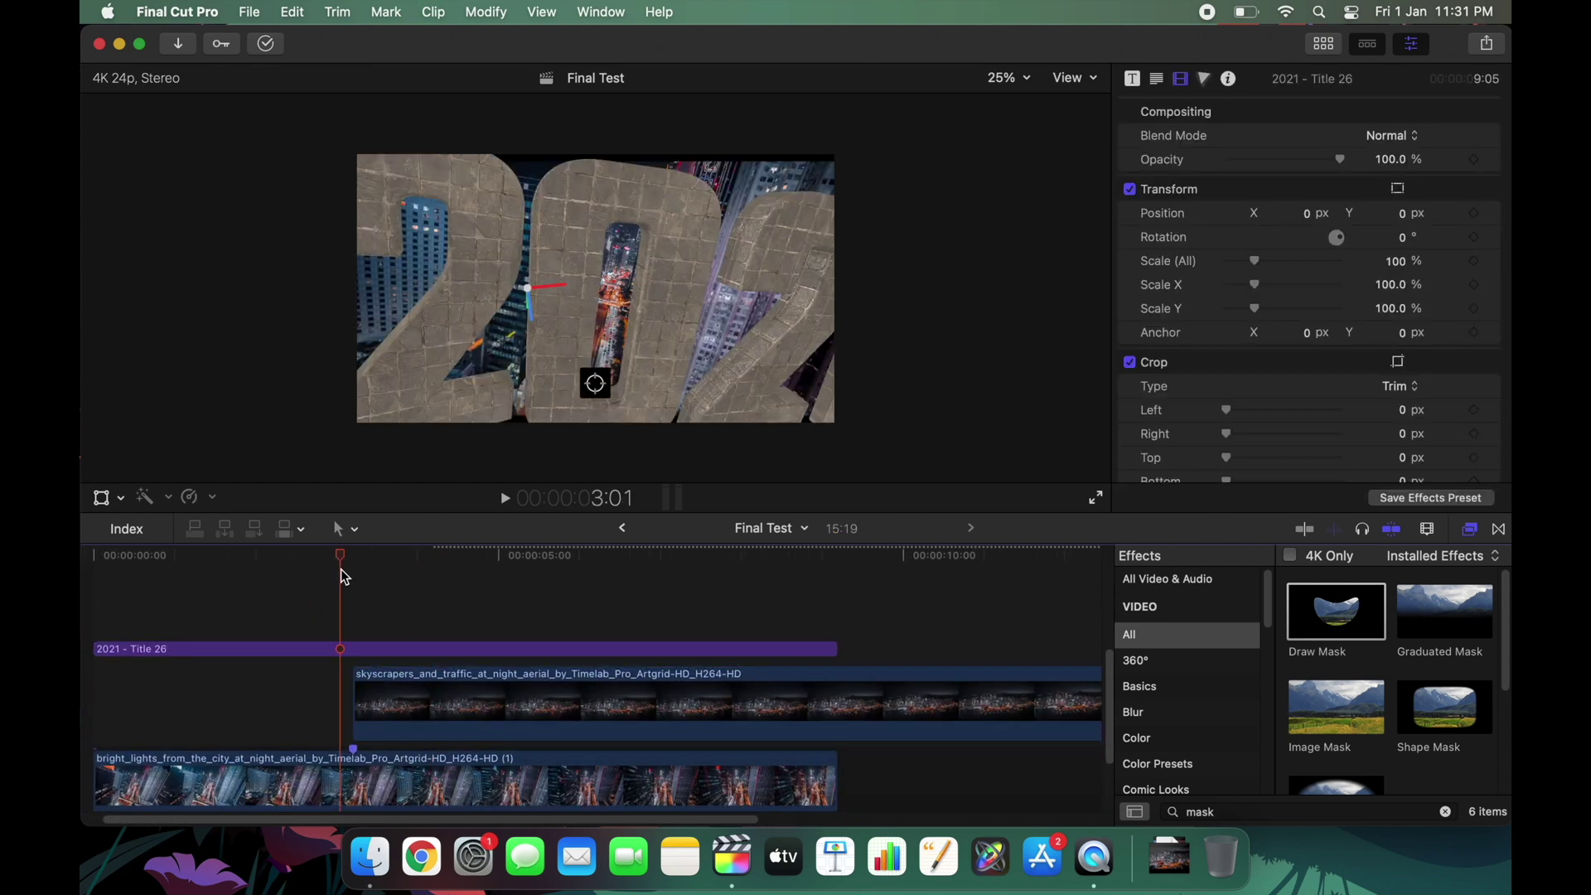
key(space)
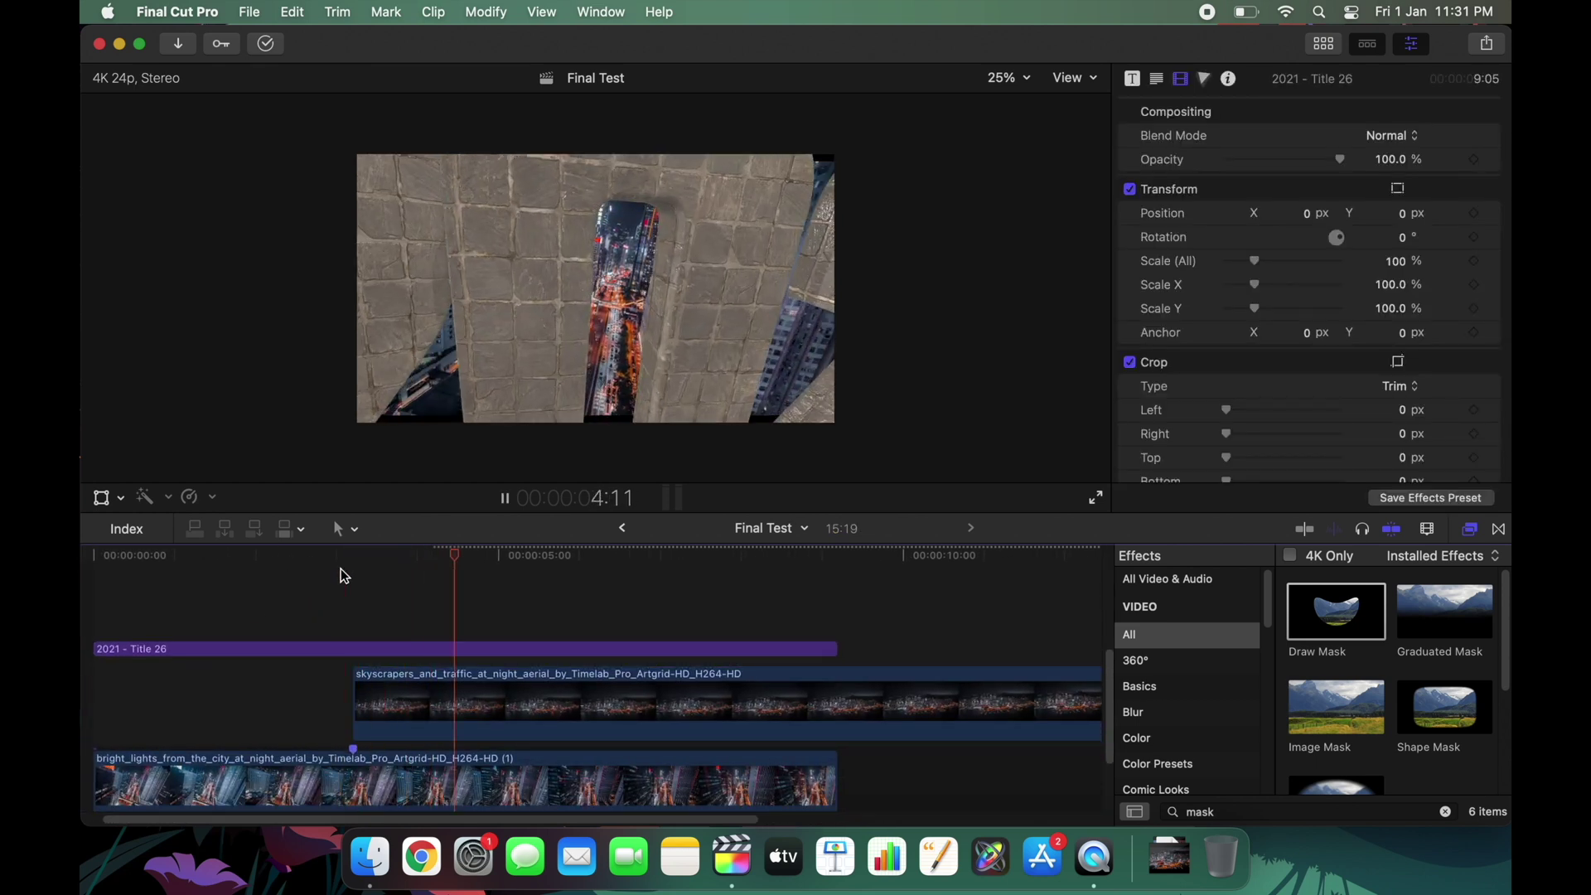
key(space)
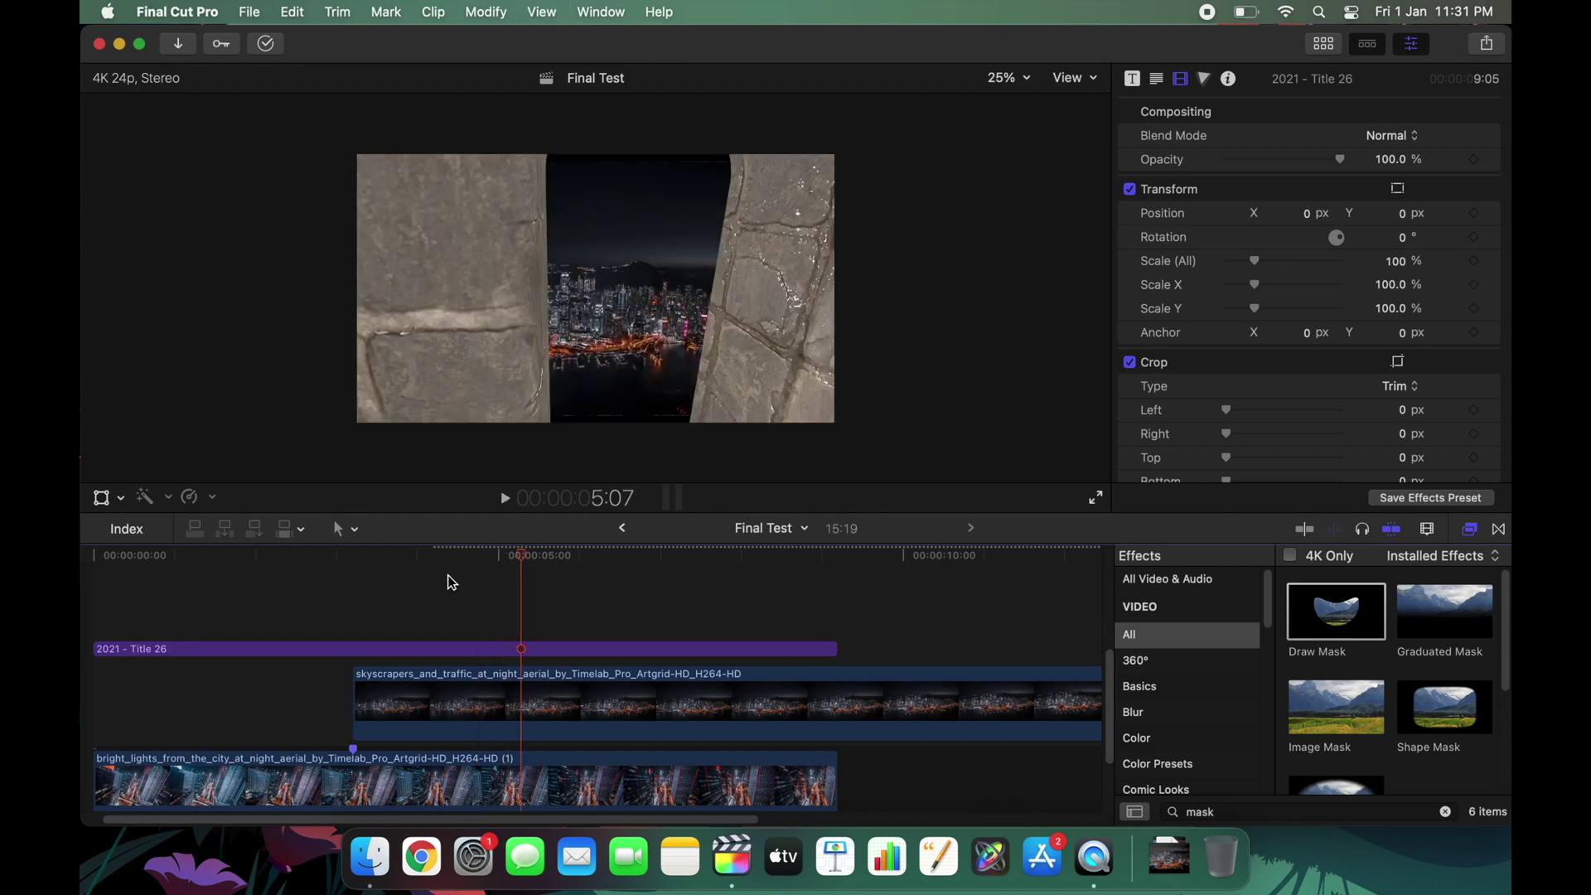
click(417, 556)
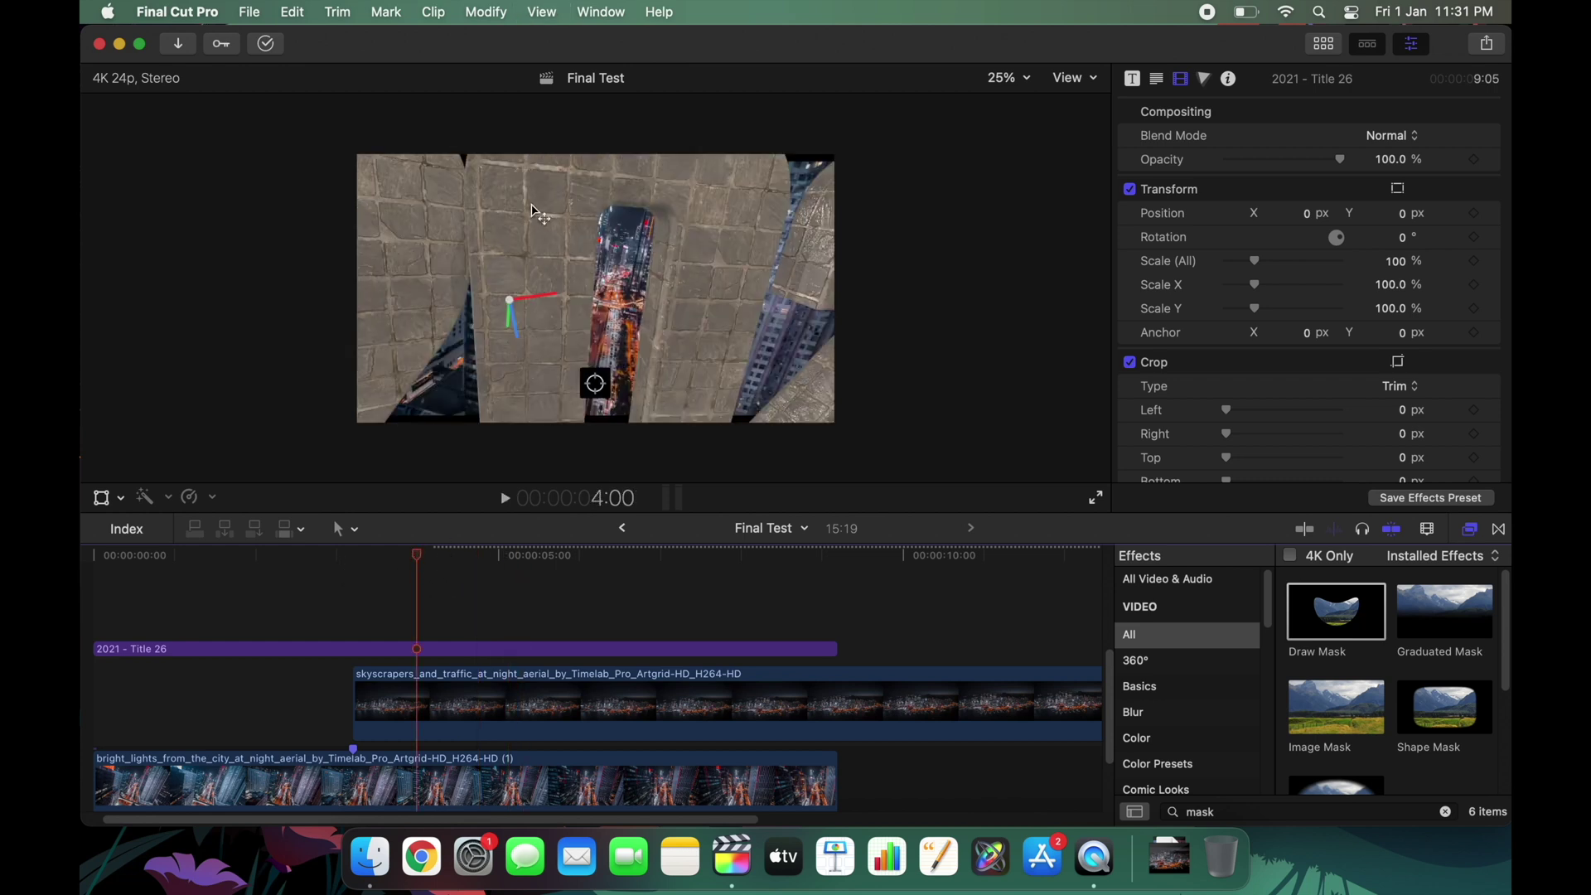
Render the entire project with Modify > Render All and play it from the beginning.
click(503, 20)
click(495, 478)
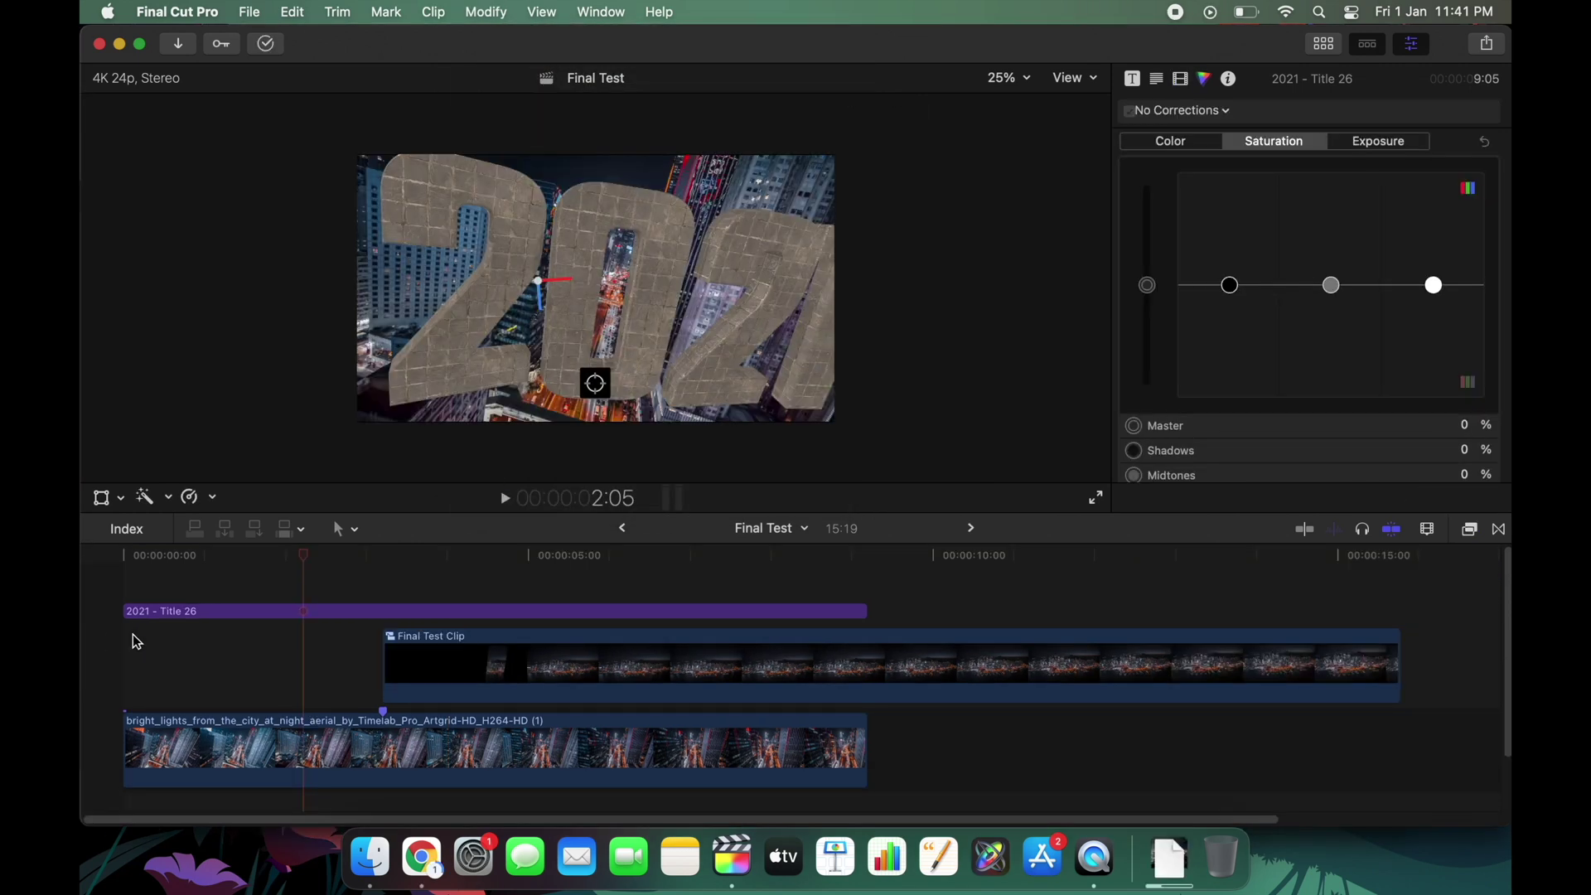
key(Home)
key(space)
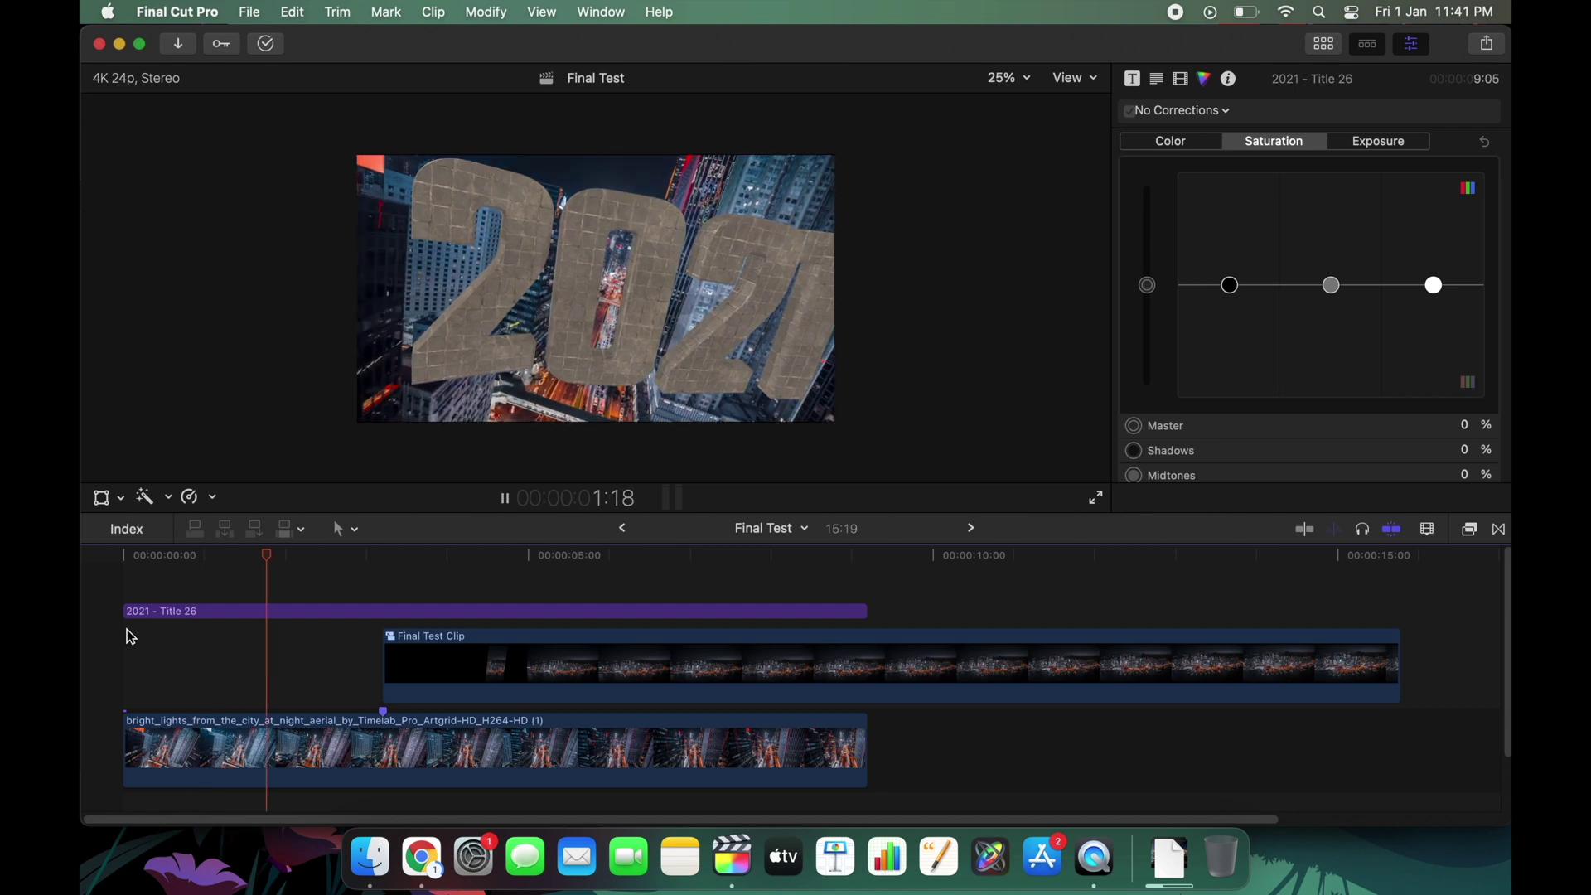